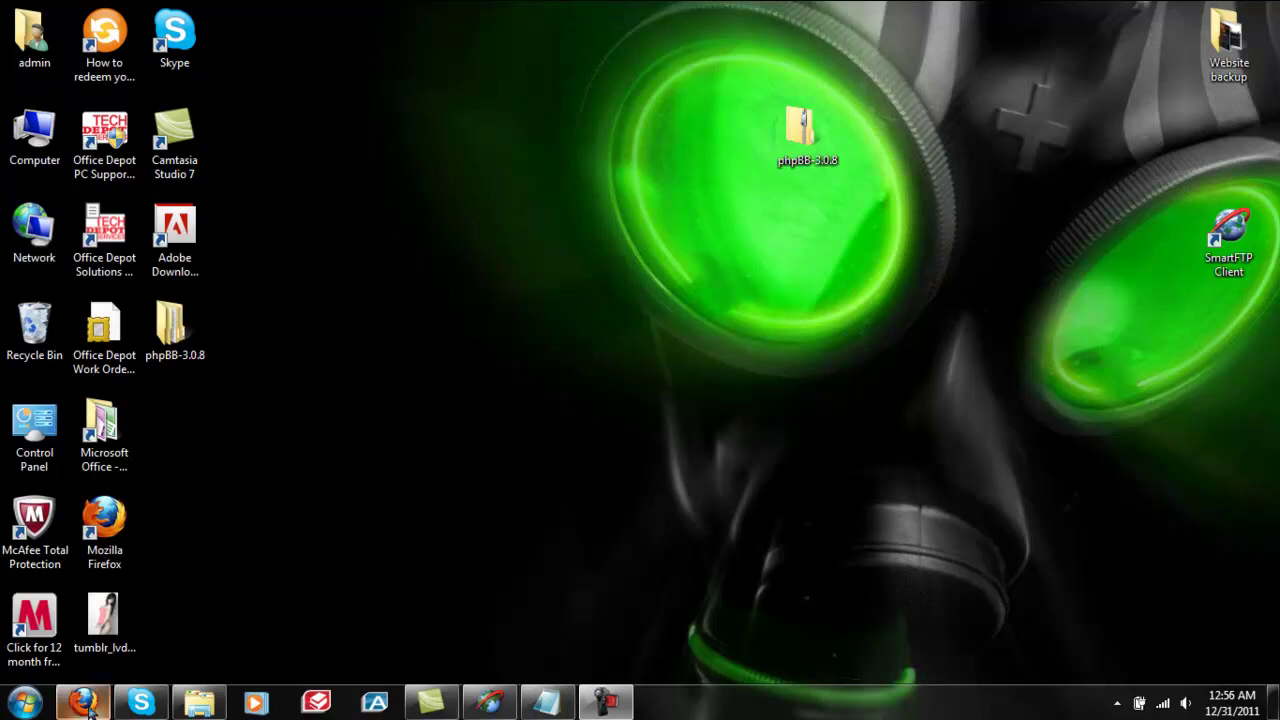
Bring the cPanel page back up, then minimize the browser to reach the desktop.
{"action": "mouse_move", "coordinate": [88, 704]}
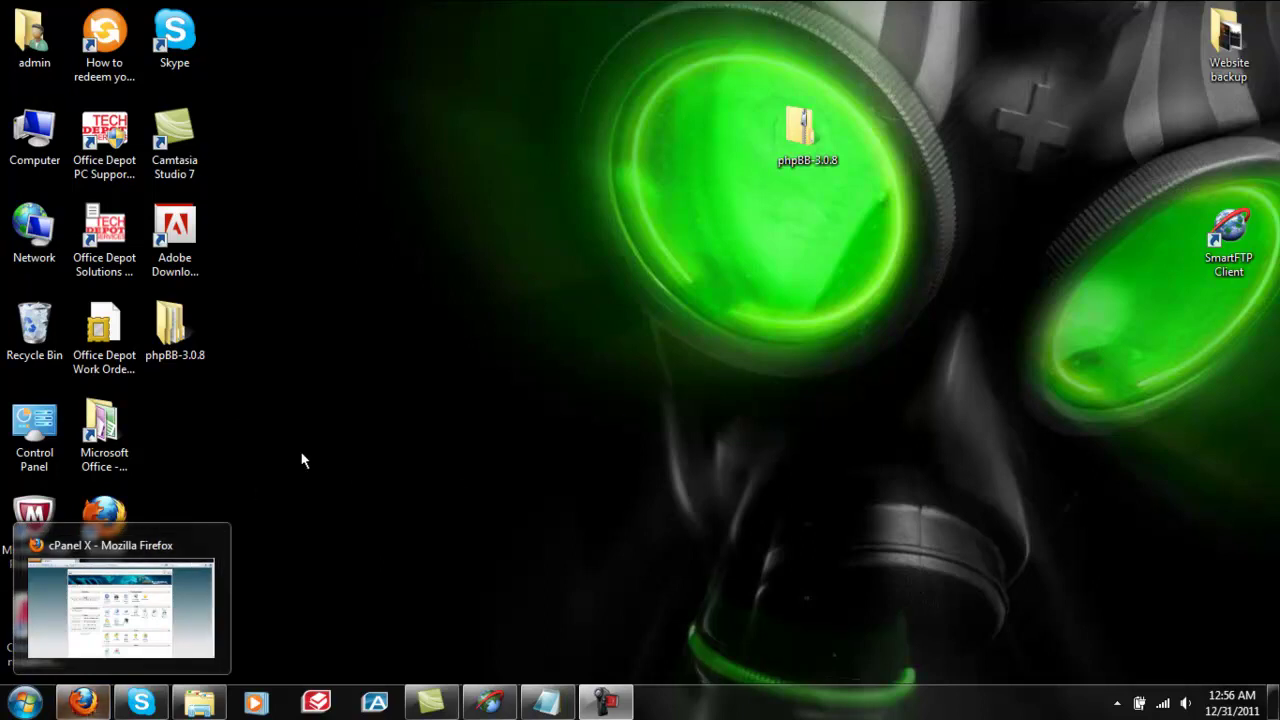
{"action": "left_click", "coordinate": [84, 702]}
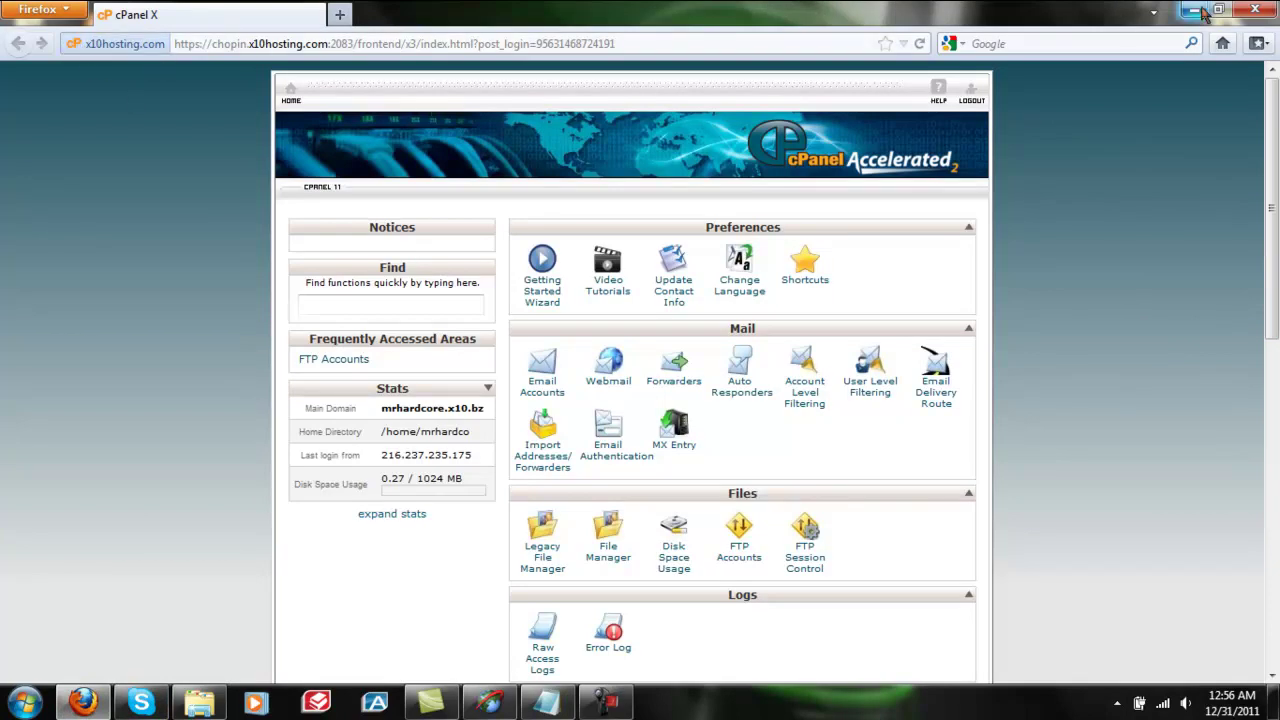
{"action": "left_click", "coordinate": [1200, 11]}
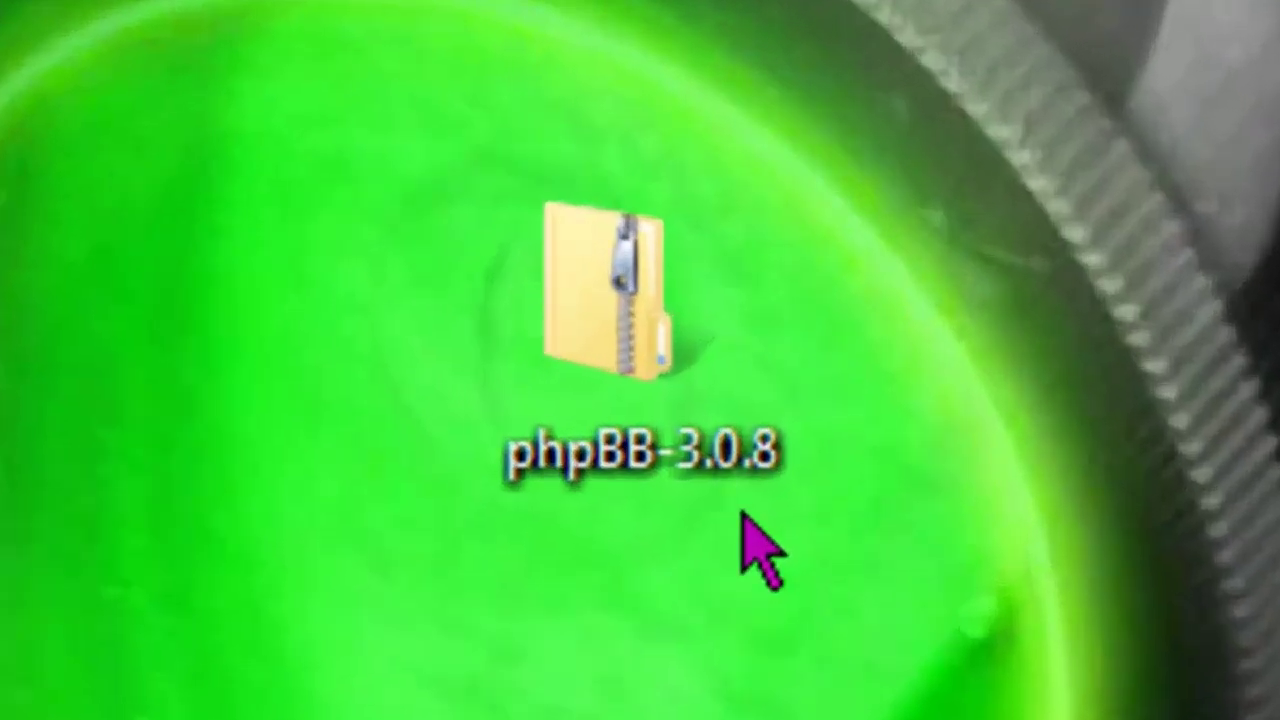
Extract the phpBB-3.0.8 folder from the zip beside it and verify the phpBB3 contents.
{"action": "double_click", "coordinate": [680, 440]}
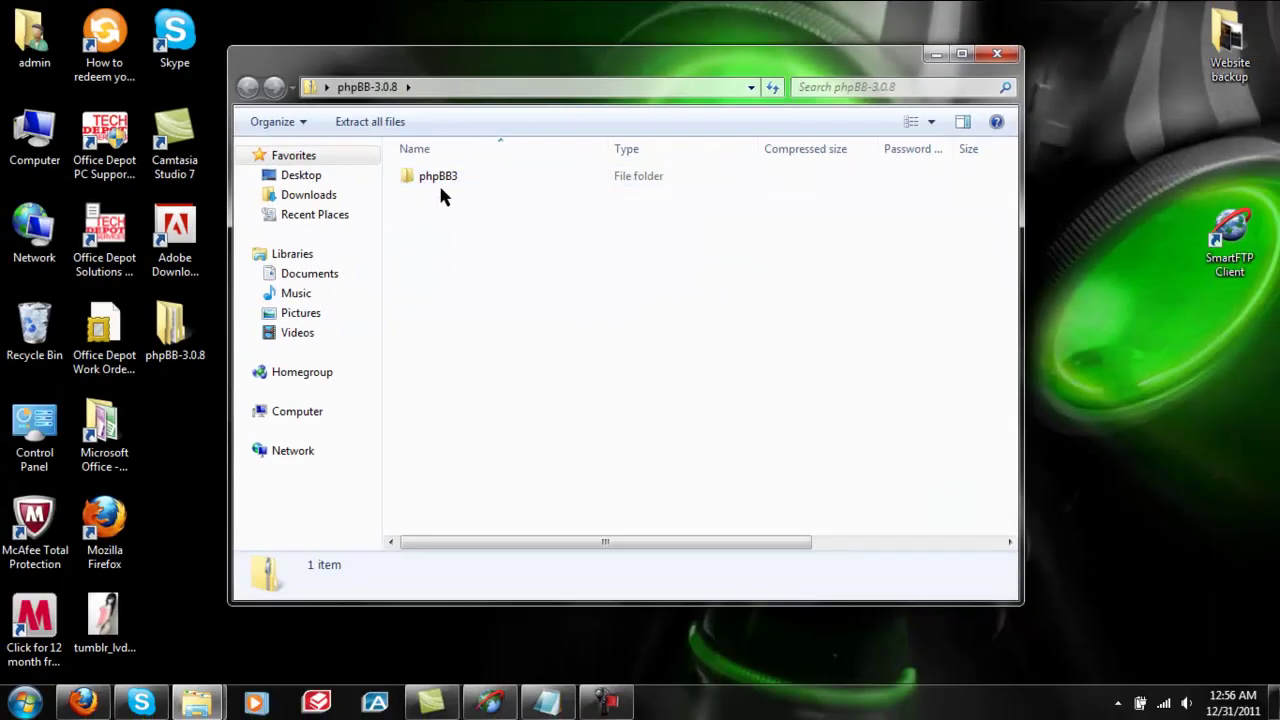
{"action": "left_click_drag", "start_coordinate": [512, 250], "coordinate": [498, 176]}
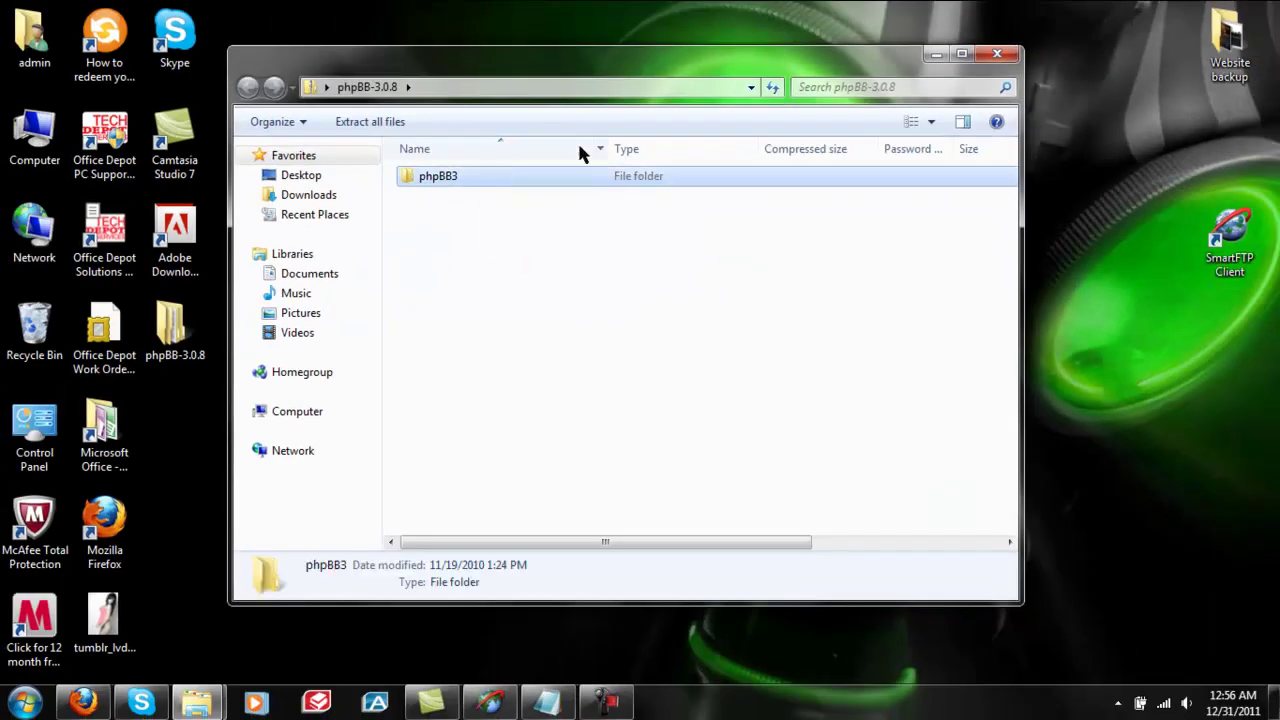
{"action": "left_click", "coordinate": [997, 53]}
{"action": "left_click_drag", "start_coordinate": [172, 328], "coordinate": [805, 245]}
{"action": "double_click", "coordinate": [812, 245]}
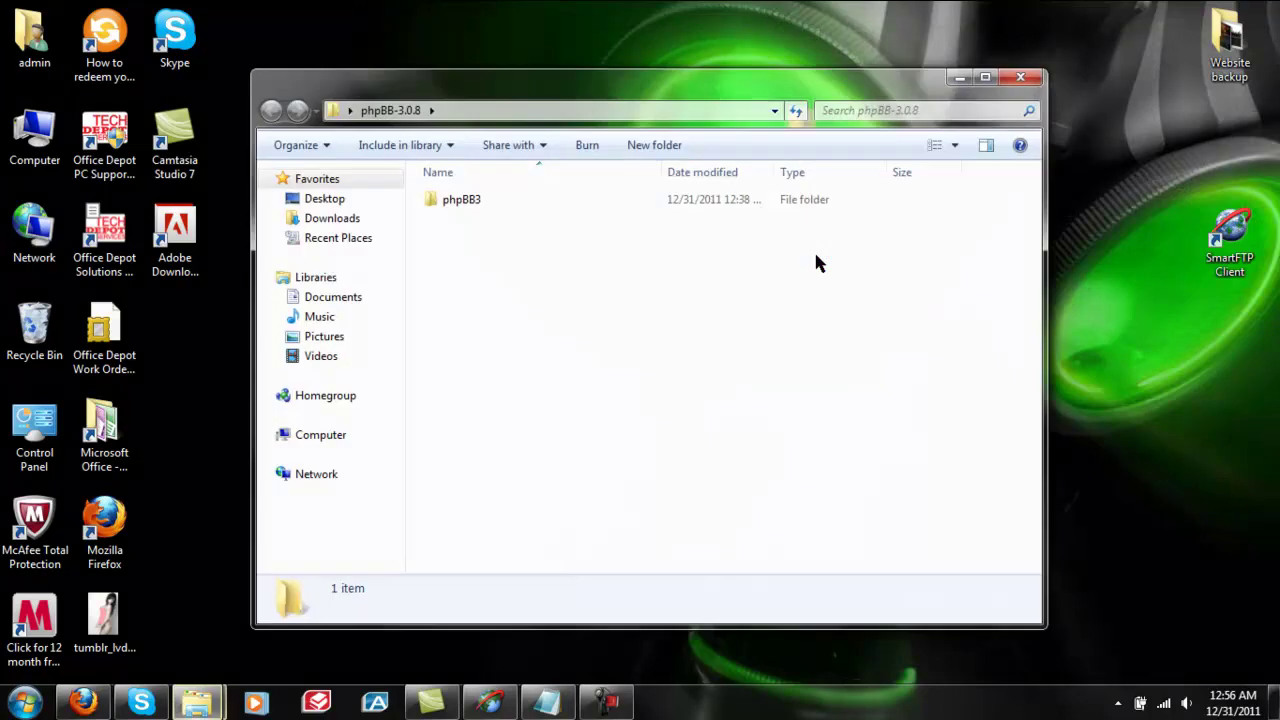
{"action": "double_click", "coordinate": [555, 200]}
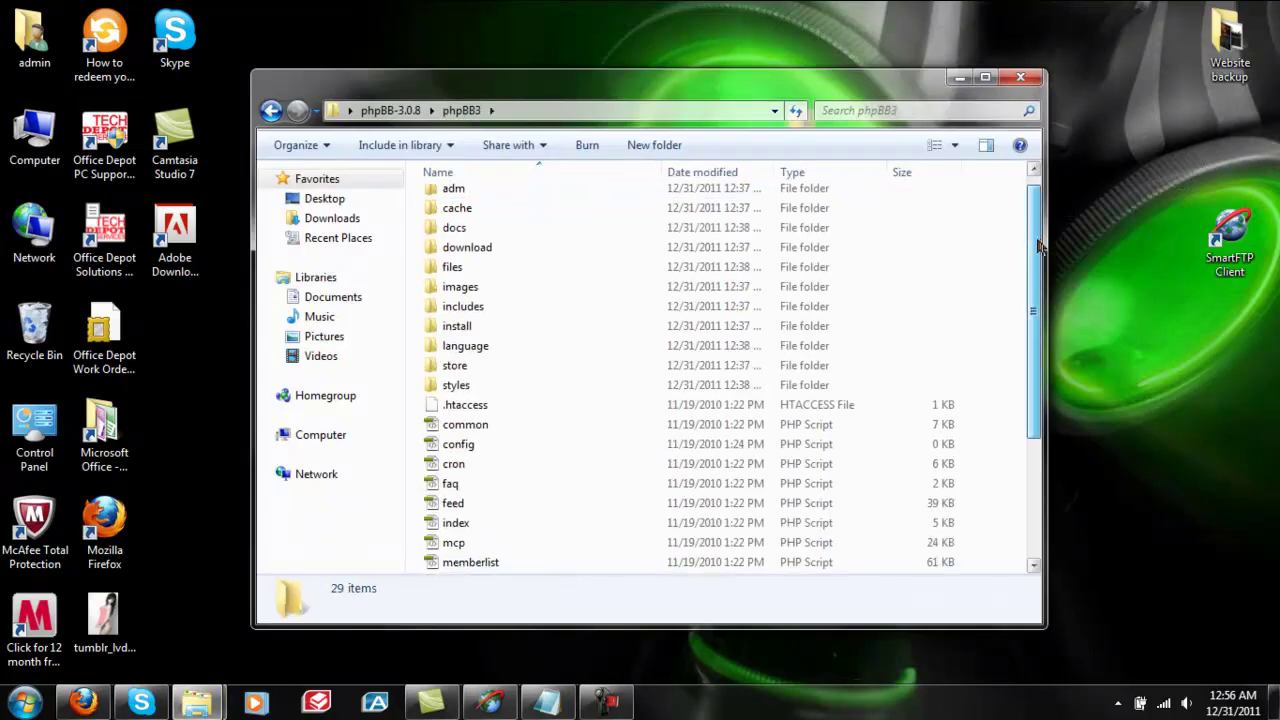
{"action": "left_click", "coordinate": [1020, 80]}
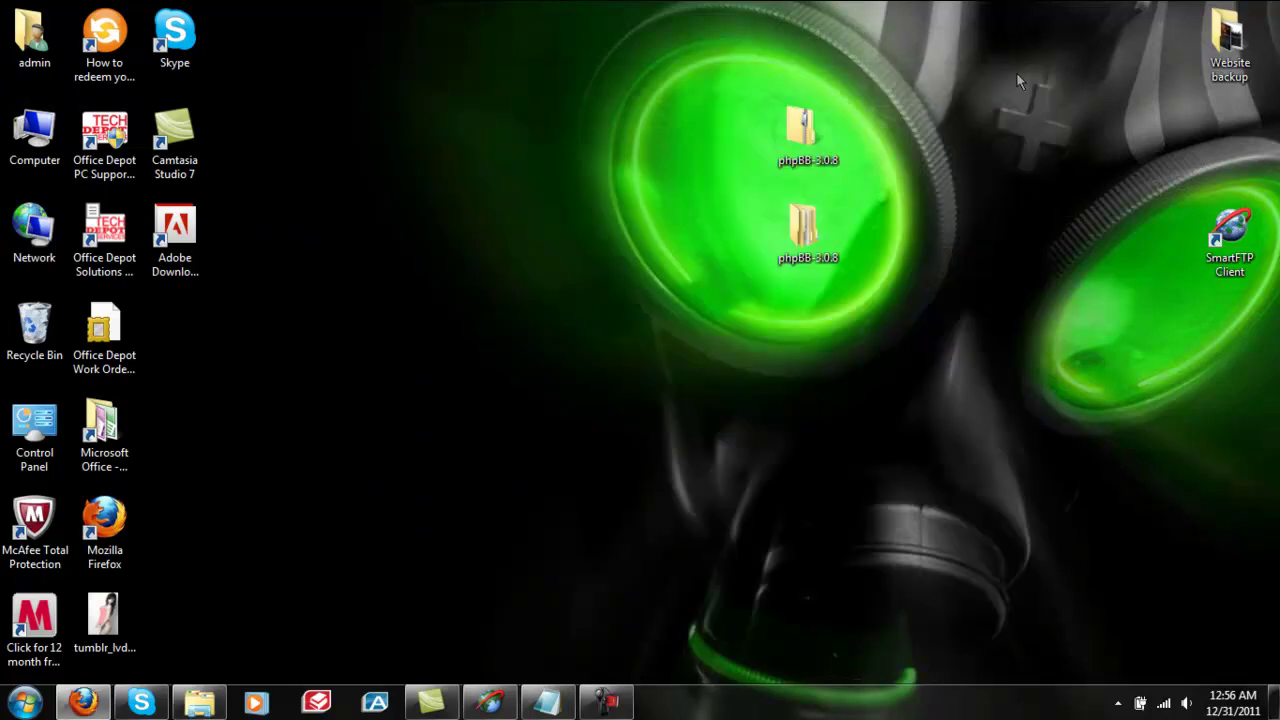
Restore SmartFTP, close the xtreemhost connection and reconnect to the mrhardcore server.
{"action": "left_click", "coordinate": [490, 702]}
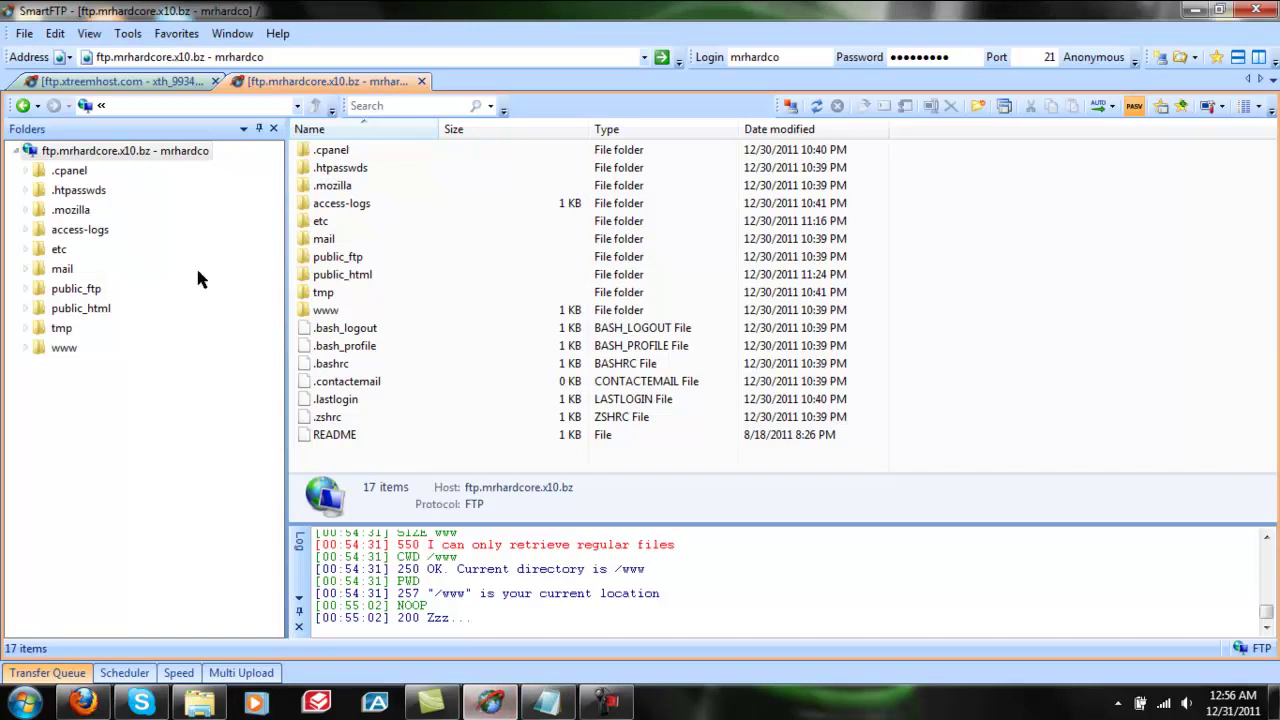
{"action": "left_click", "coordinate": [216, 82]}
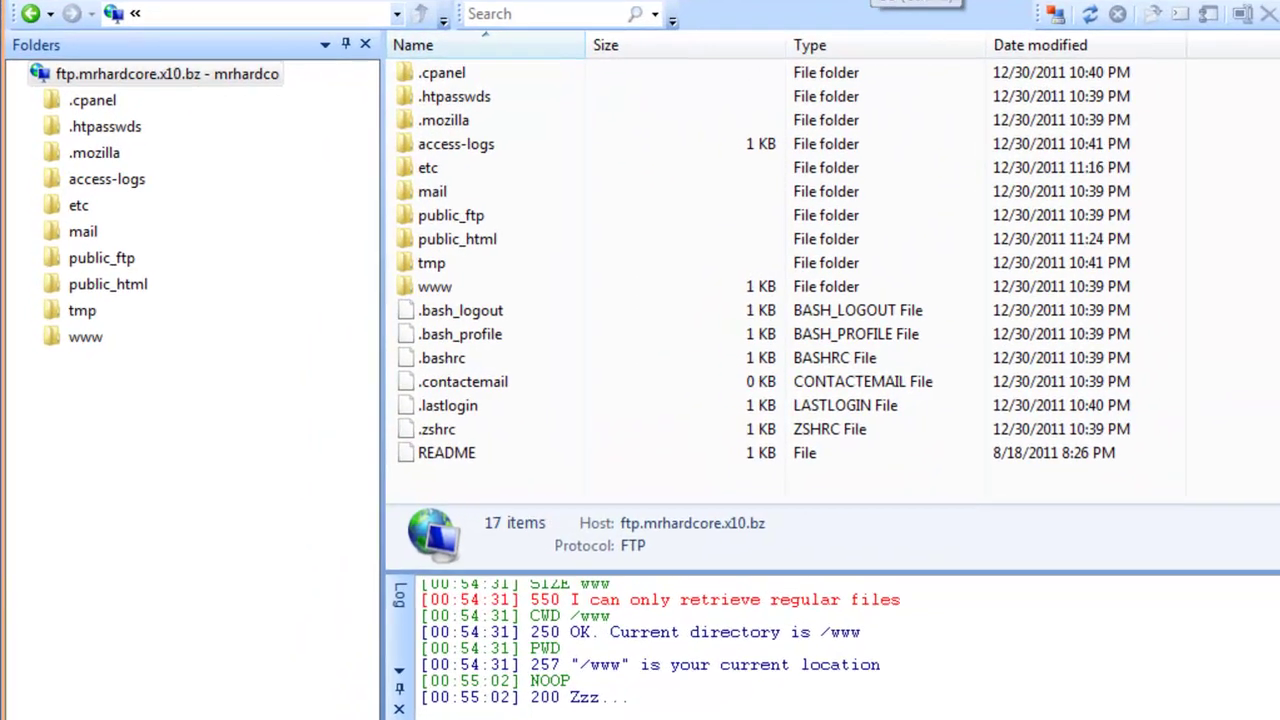
{"action": "left_click", "coordinate": [661, 57]}
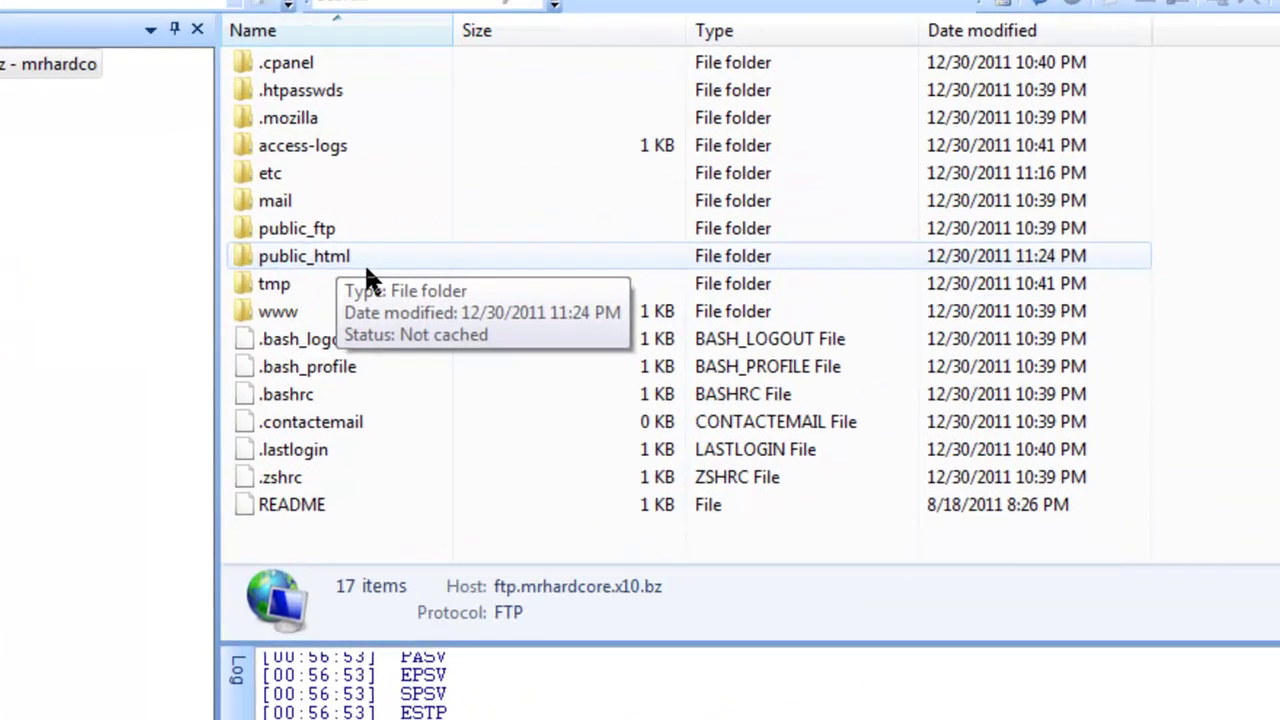
Go to public_html > forums on the server and delete index.html.
{"action": "double_click", "coordinate": [505, 243]}
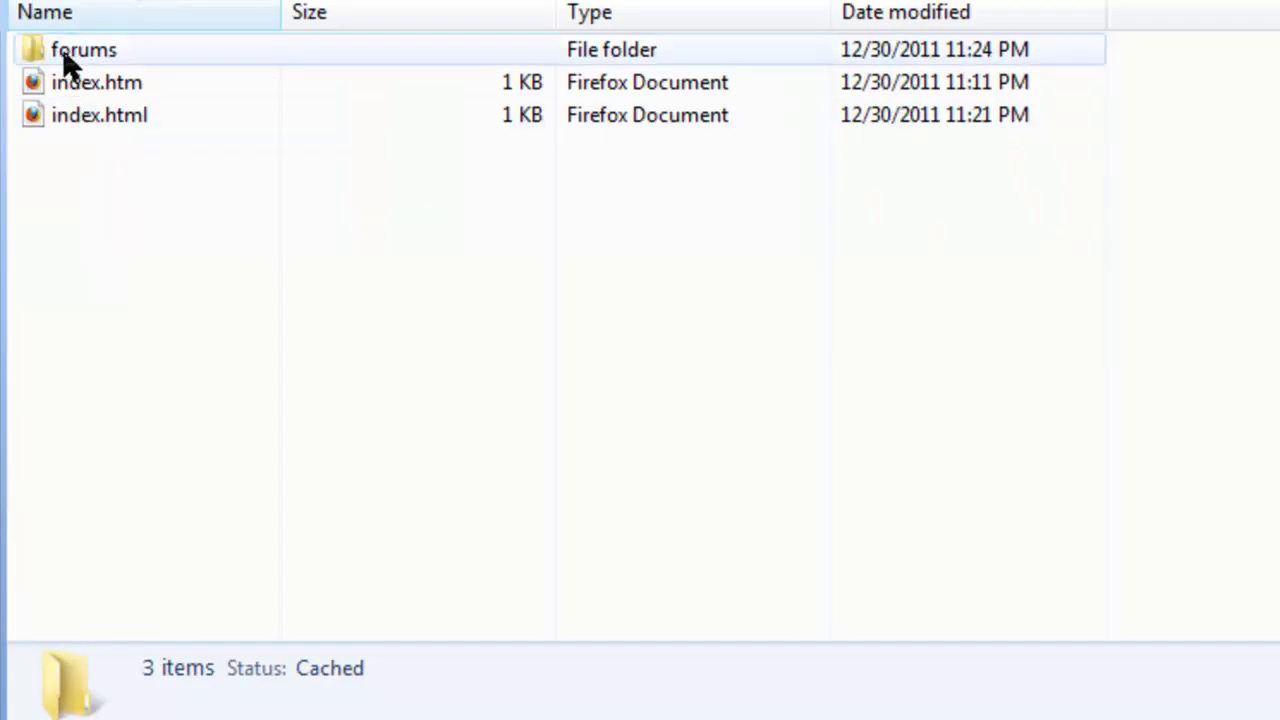
{"action": "double_click", "coordinate": [108, 58]}
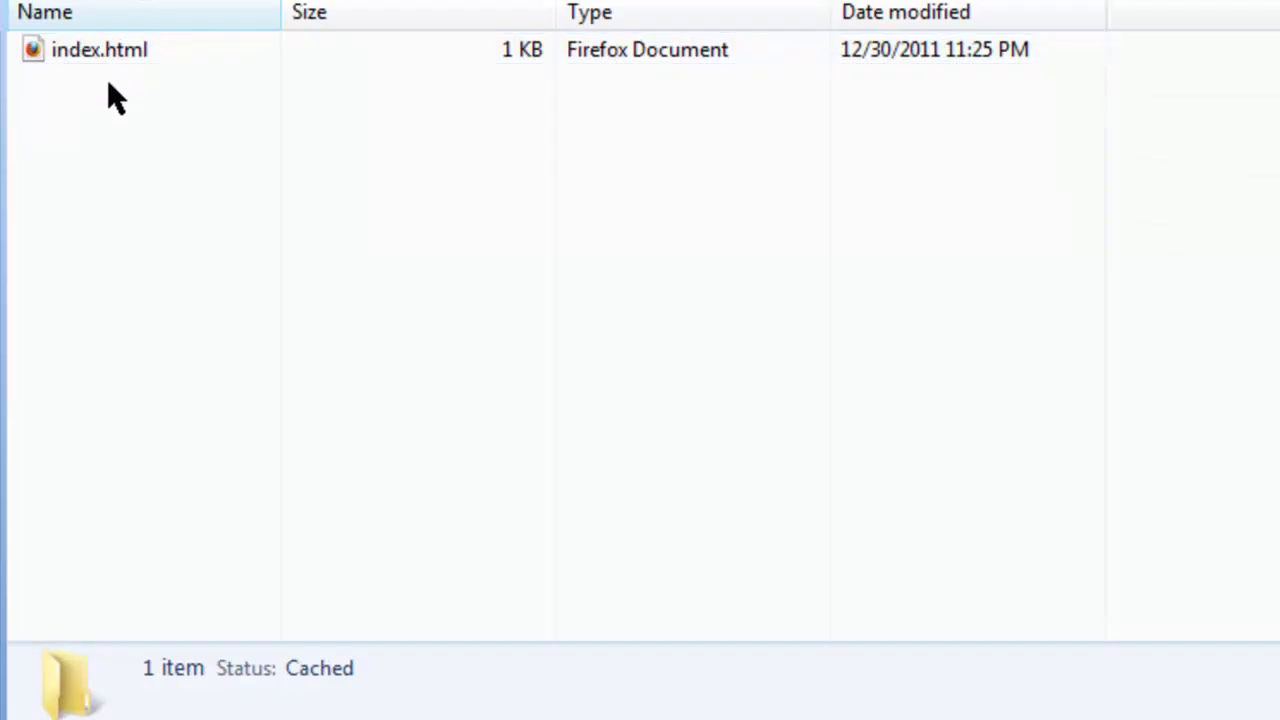
{"action": "left_click_drag", "start_coordinate": [111, 160], "coordinate": [75, 40]}
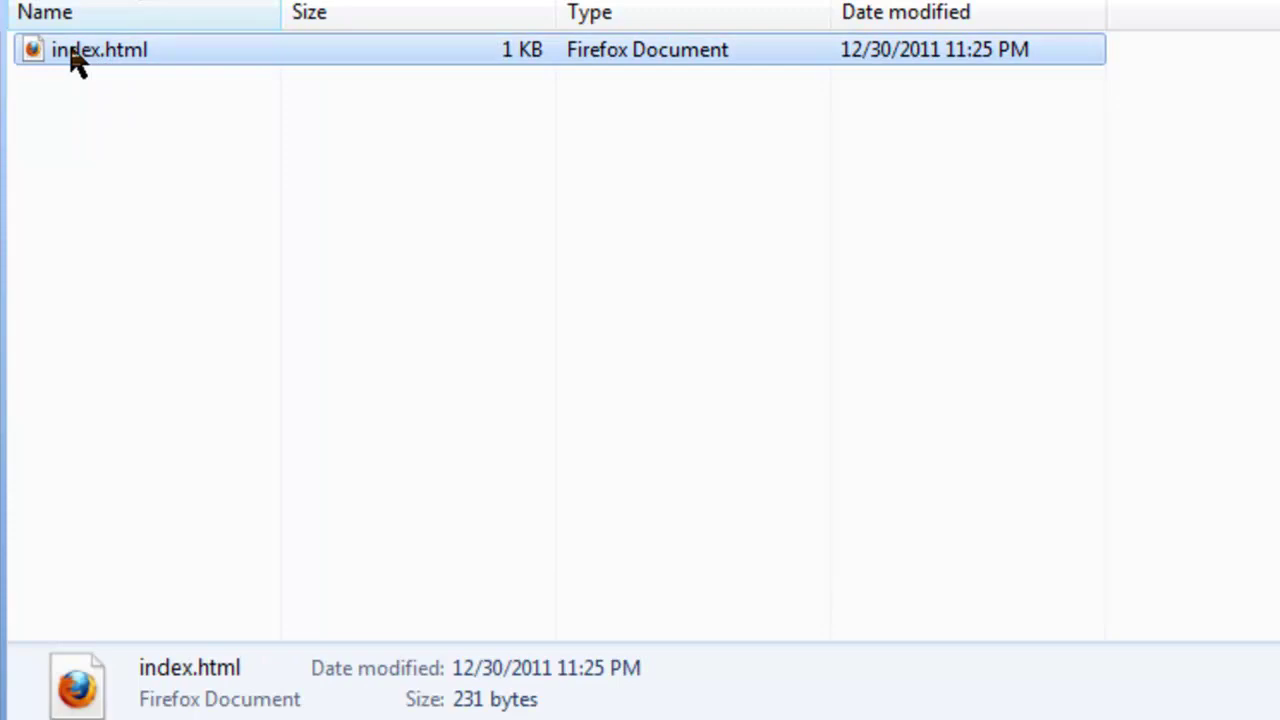
{"action": "key", "text": "Delete"}
{"action": "key", "text": "Return"}
{"action": "right_click", "coordinate": [70, 45]}
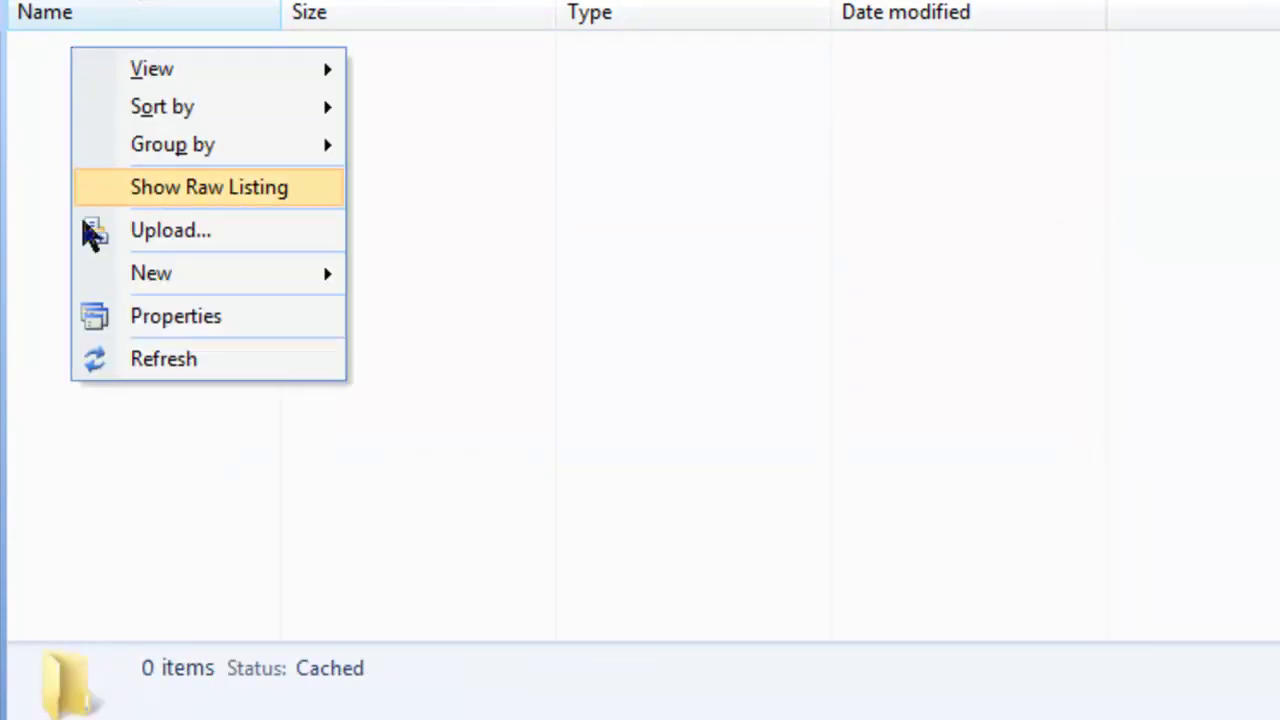
{"action": "left_click", "coordinate": [54, 247]}
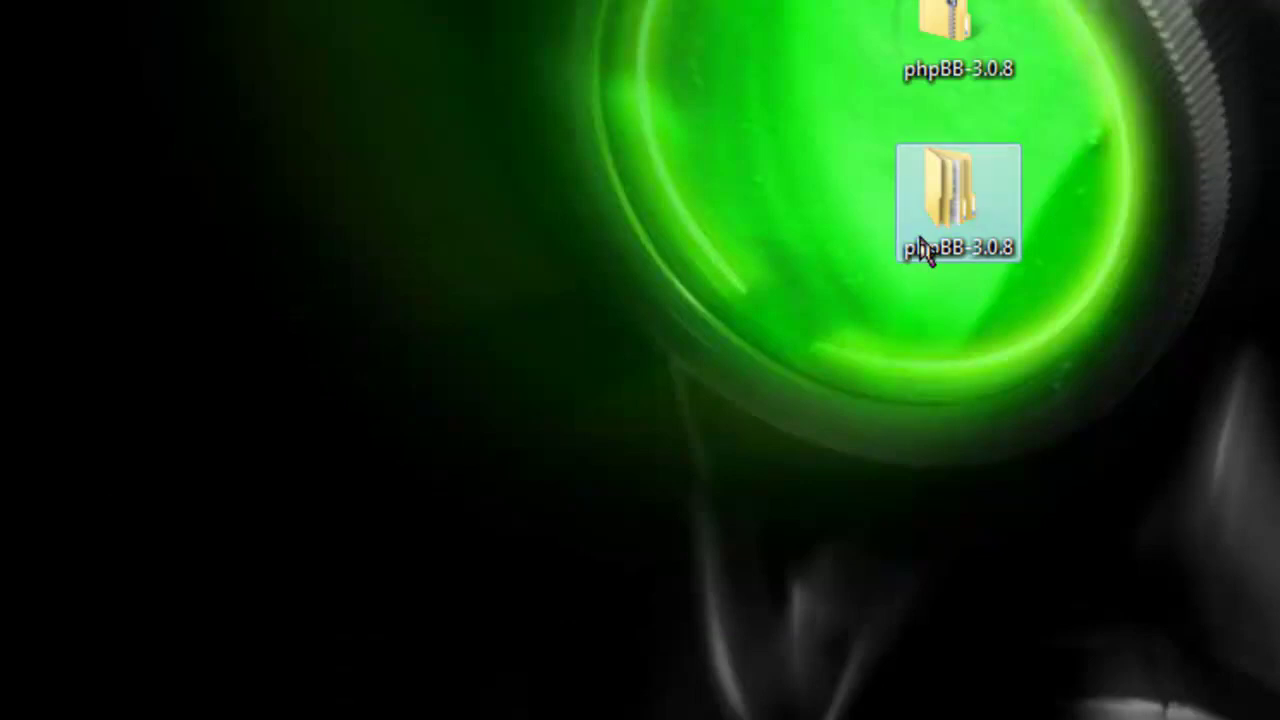
Select everything in the extracted phpBB3 folder and drag it into the server's forums folder.
{"action": "double_click", "coordinate": [920, 242]}
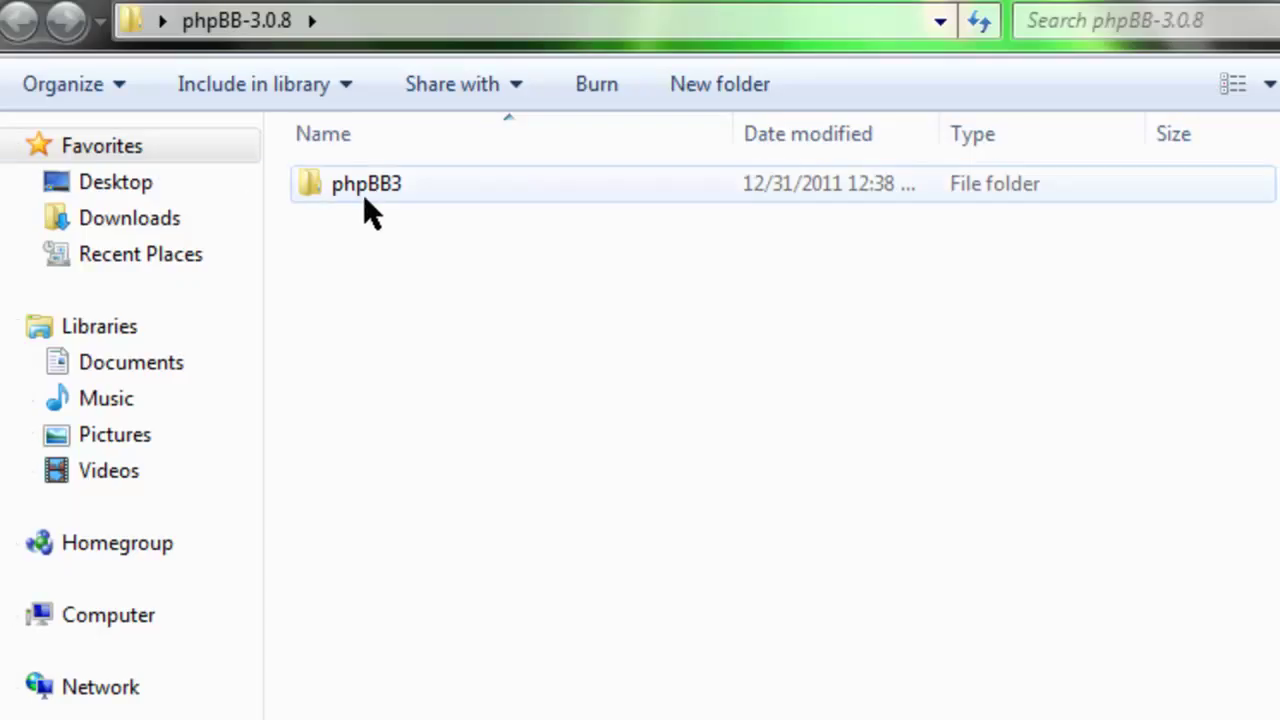
{"action": "double_click", "coordinate": [368, 198]}
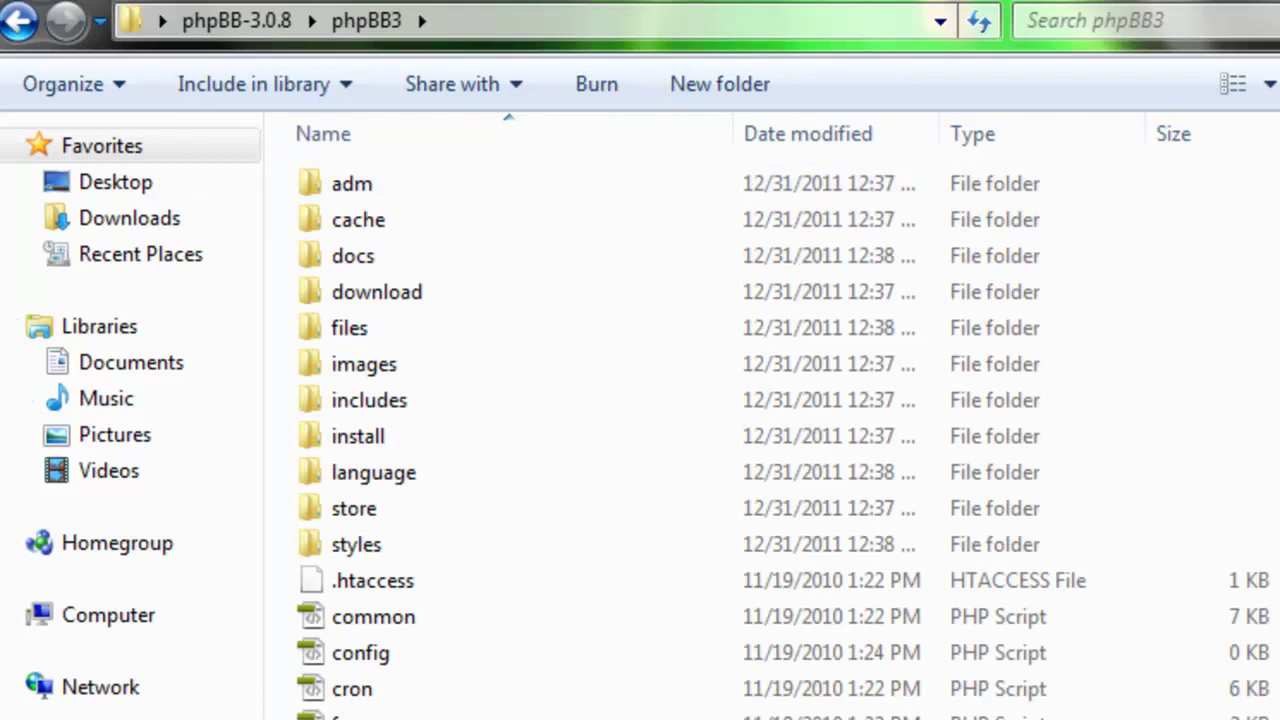
{"action": "key", "text": "ctrl+a"}
{"action": "scroll", "coordinate": [555, 420], "scroll_direction": "down", "scroll_amount": 3}
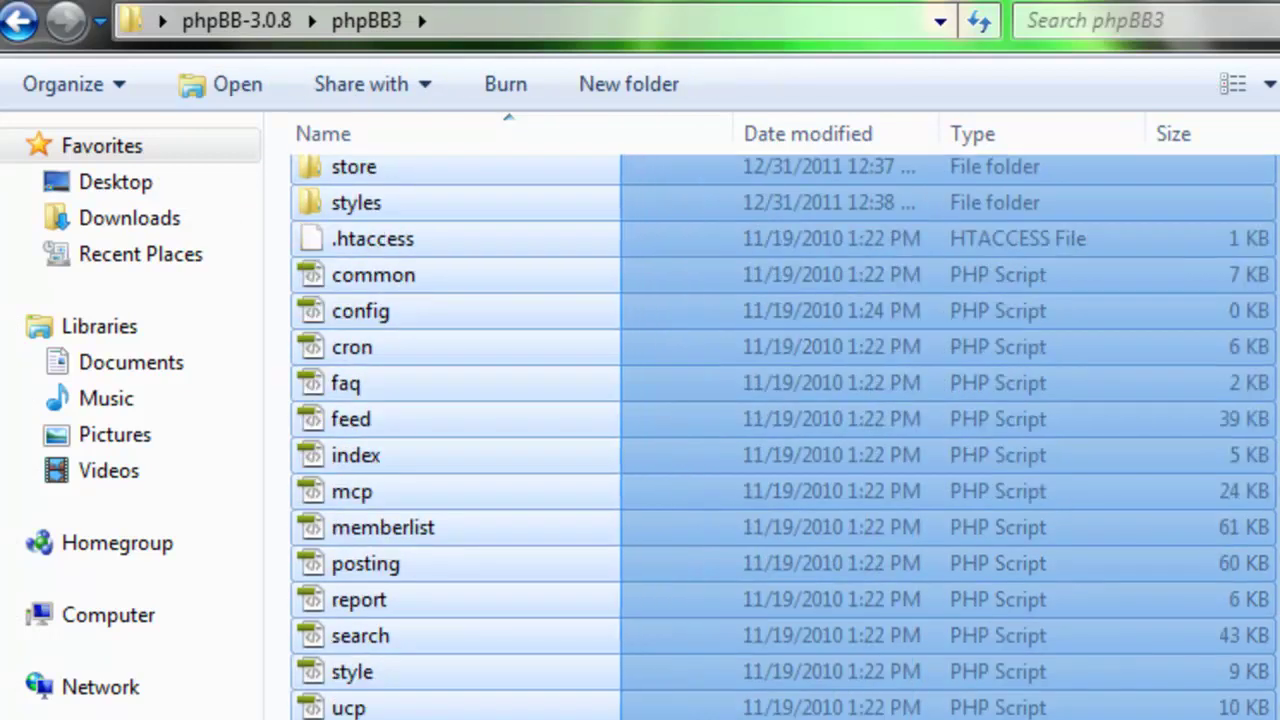
{"action": "left_click_drag", "start_coordinate": [555, 420], "coordinate": [157, 226]}
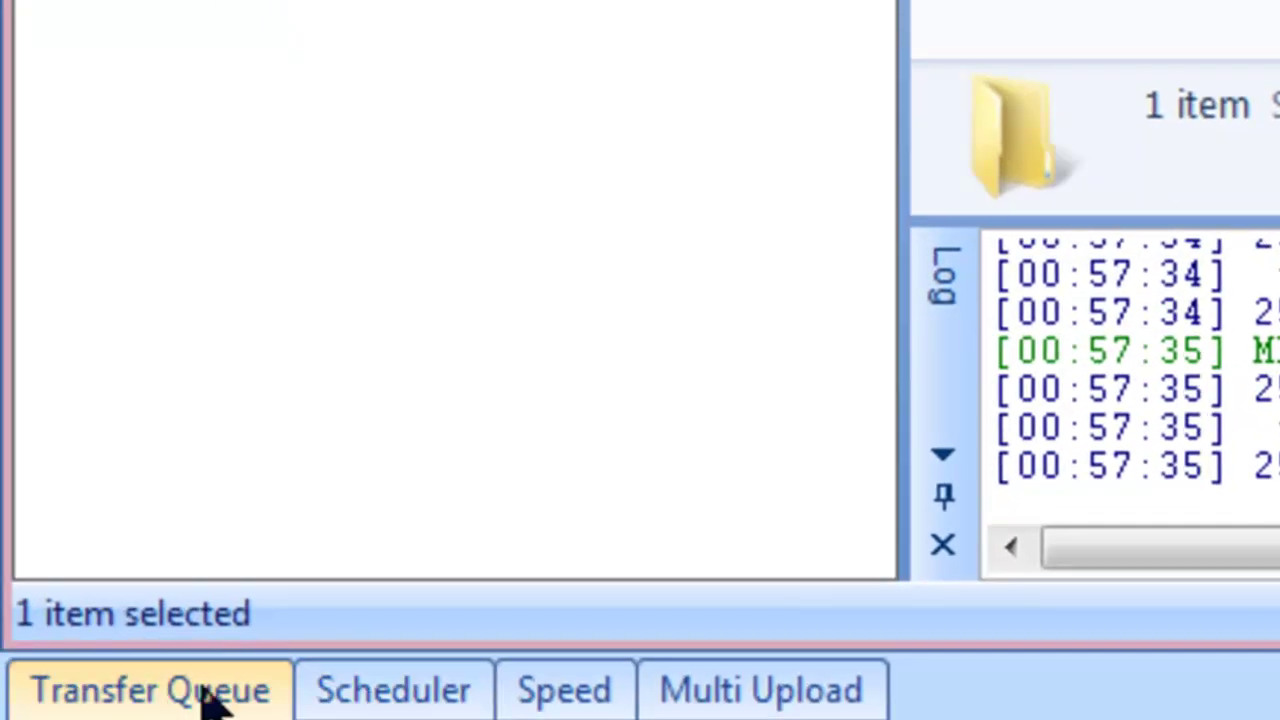
Watch the transfer queue until all 29 items upload, check the adm folder, then minimize SmartFTP.
{"action": "left_click", "coordinate": [186, 695]}
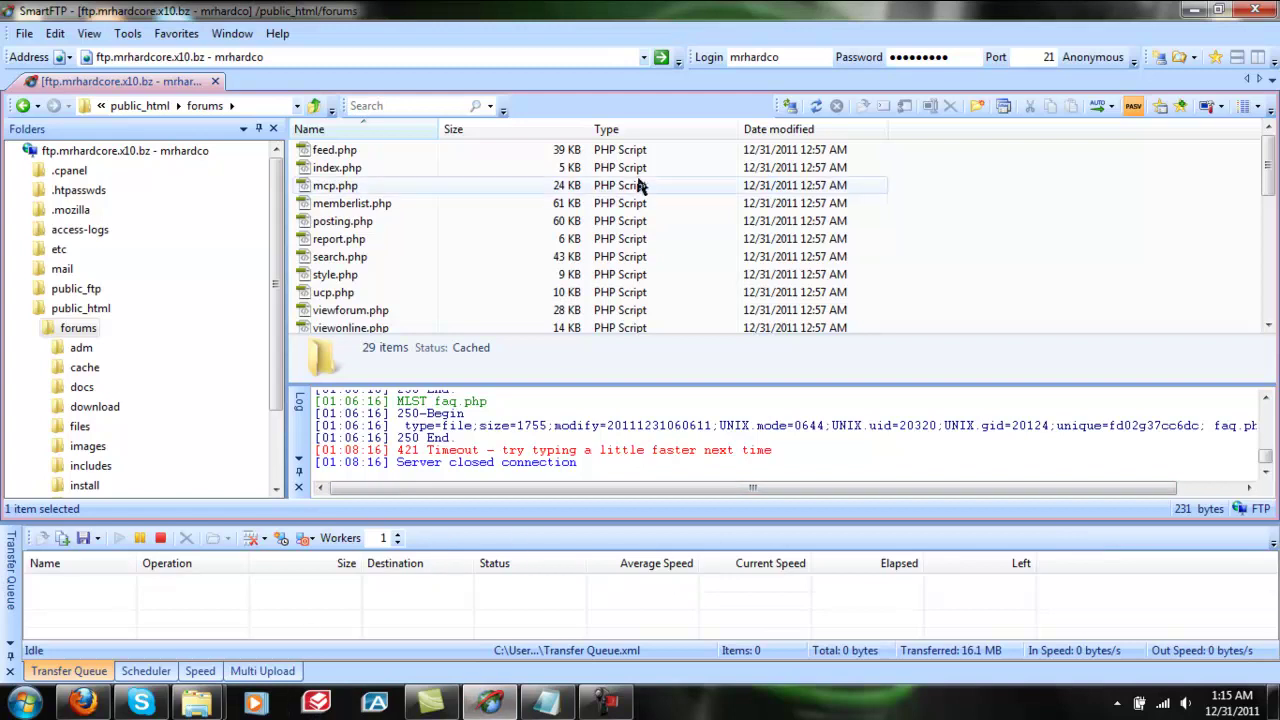
{"action": "left_click_drag", "start_coordinate": [1273, 165], "coordinate": [1270, 233]}
{"action": "left_click", "coordinate": [300, 186]}
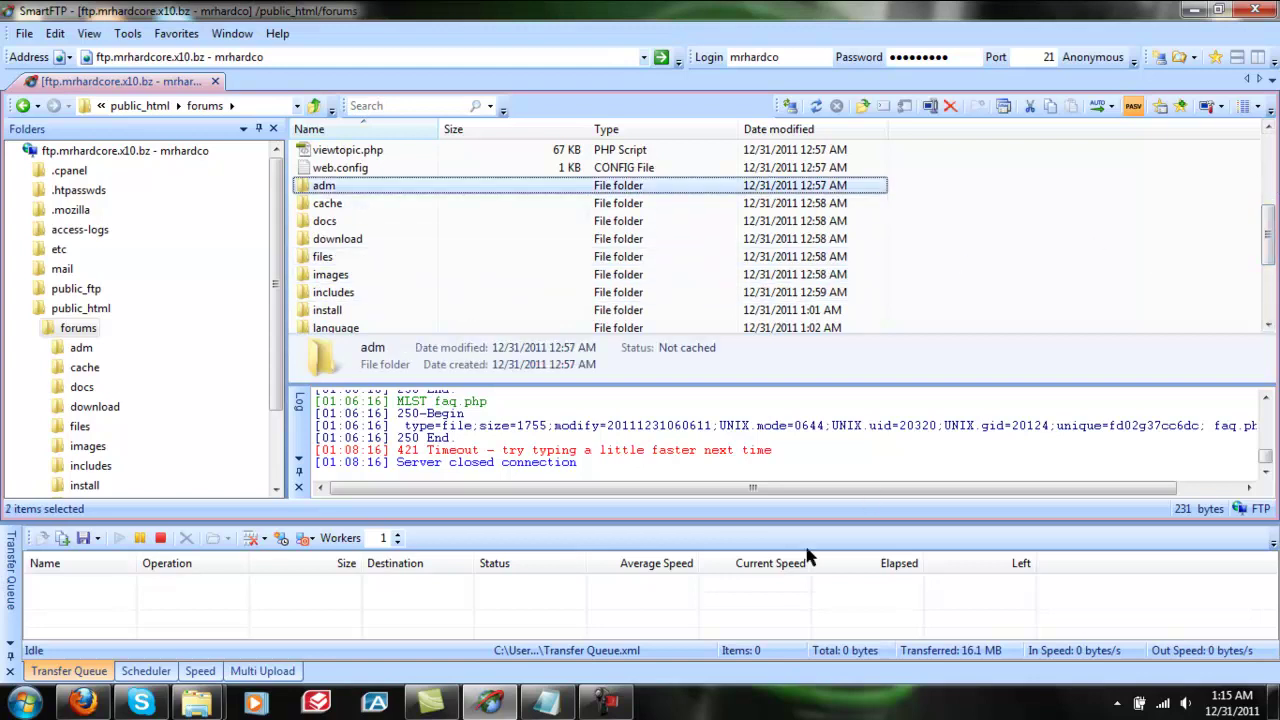
{"action": "left_click", "coordinate": [1192, 10]}
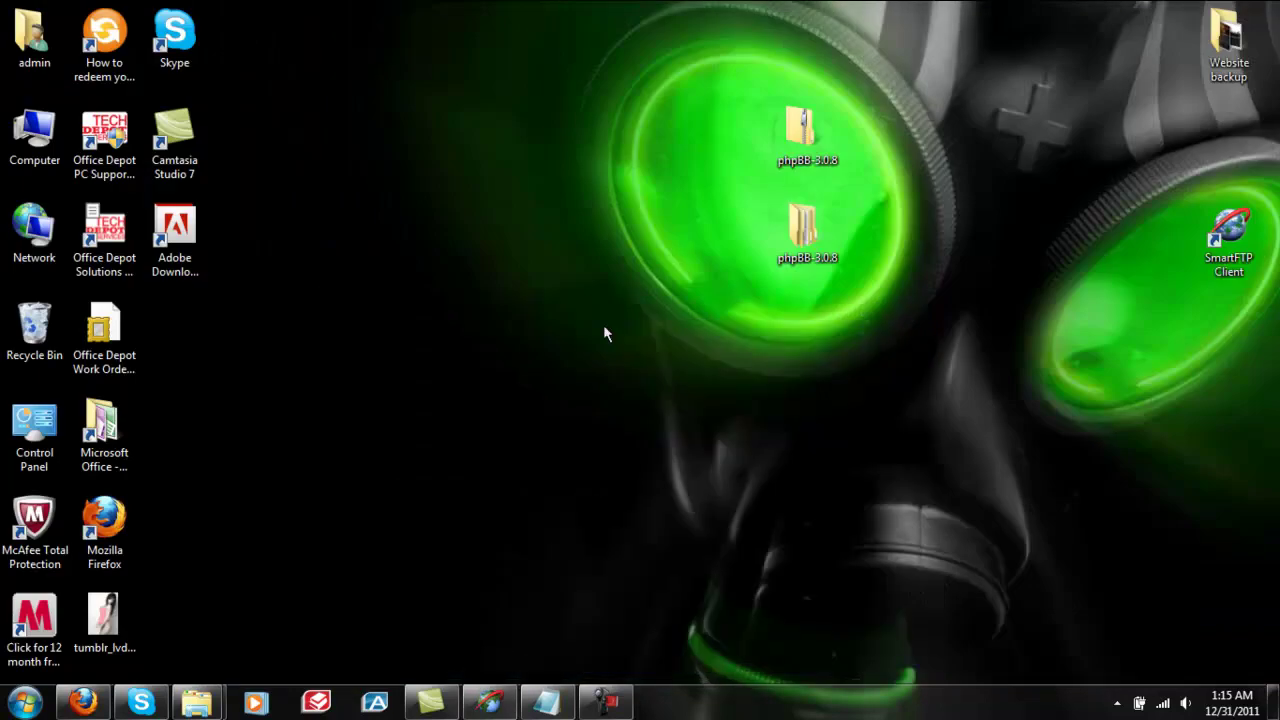
Restore cPanel in Firefox and scroll down to the Databases tools.
{"action": "left_click", "coordinate": [83, 702]}
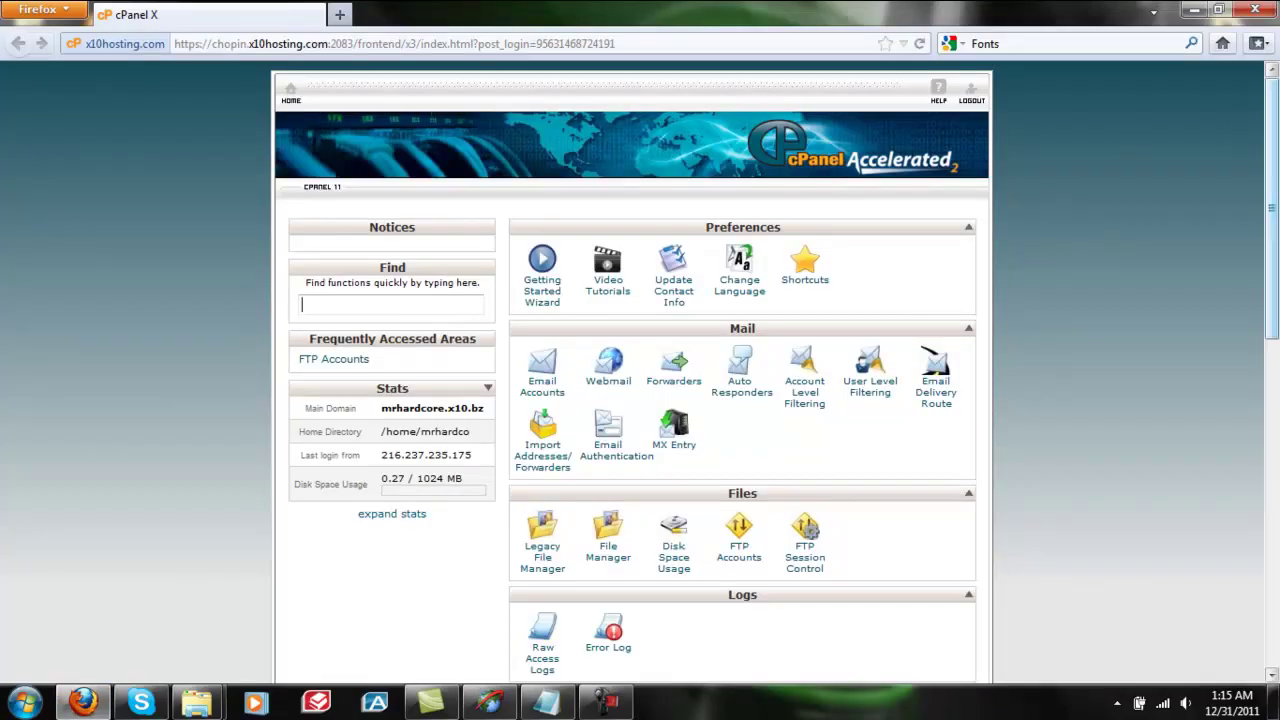
{"action": "left_click_drag", "start_coordinate": [1277, 150], "coordinate": [1278, 419]}
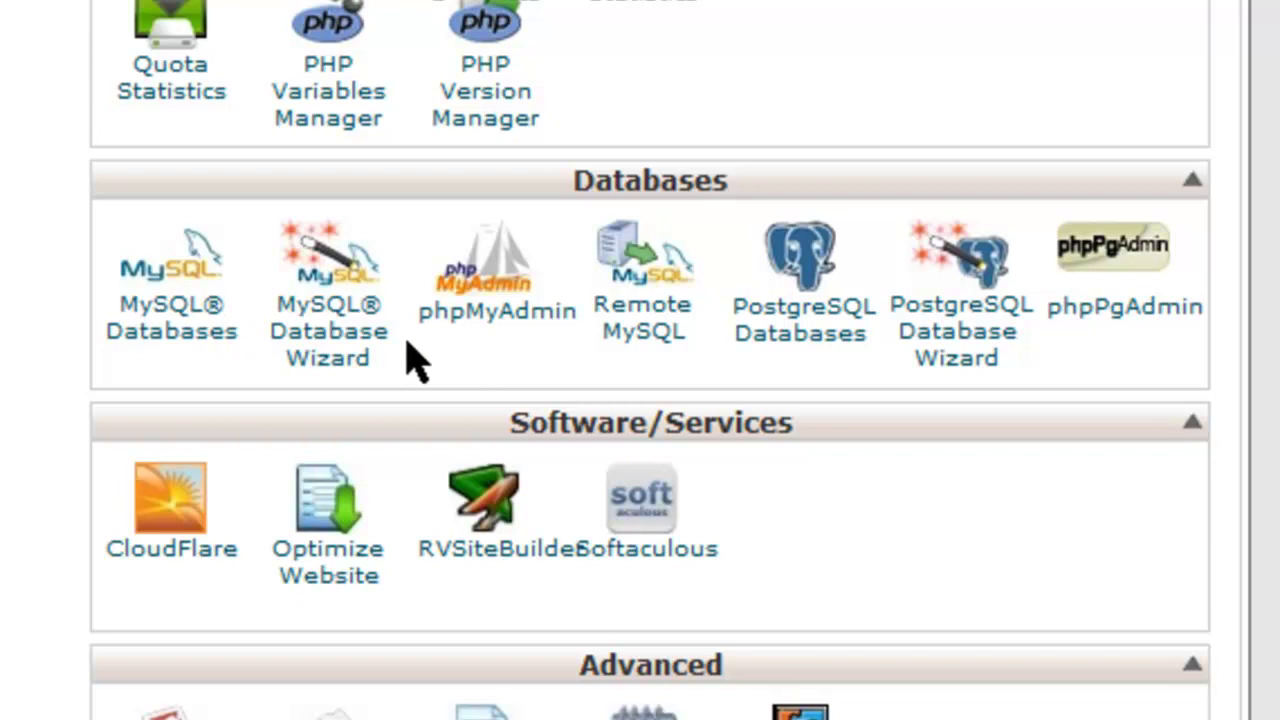
Start the MySQL Database Wizard and create a database named PHPBB.
{"action": "left_click", "coordinate": [363, 367]}
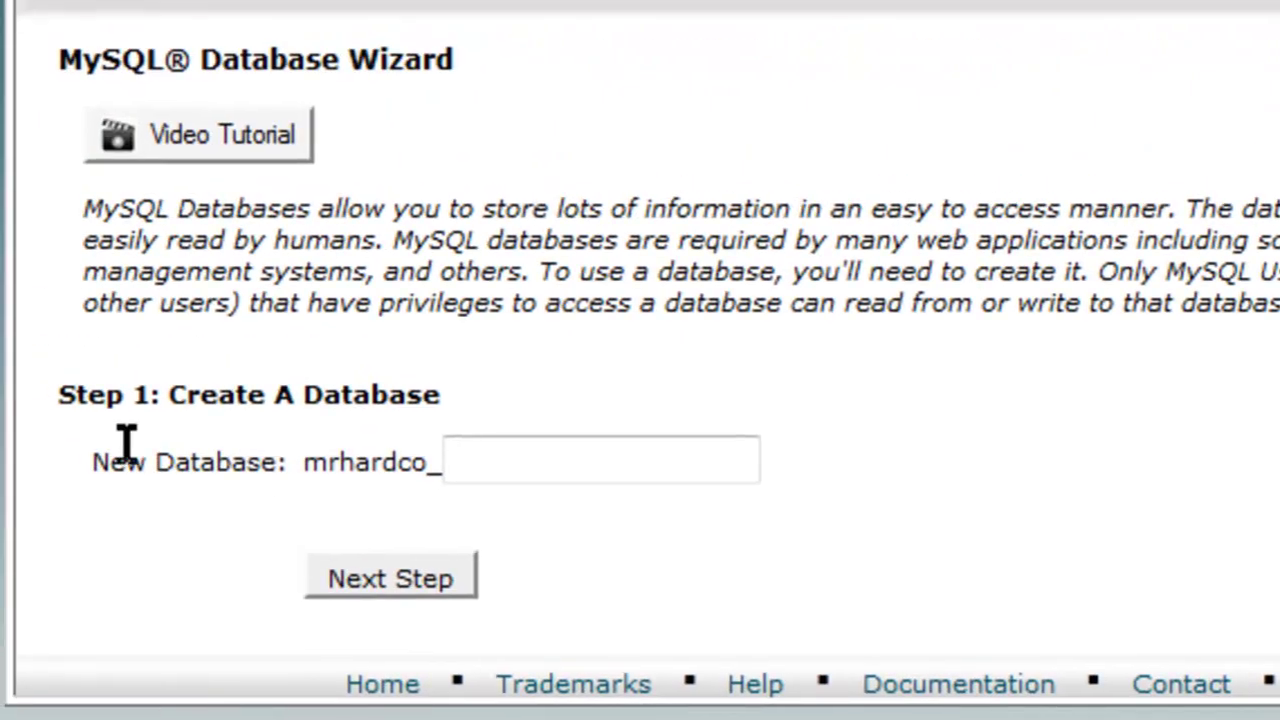
{"action": "type", "text": "PHPBB"}
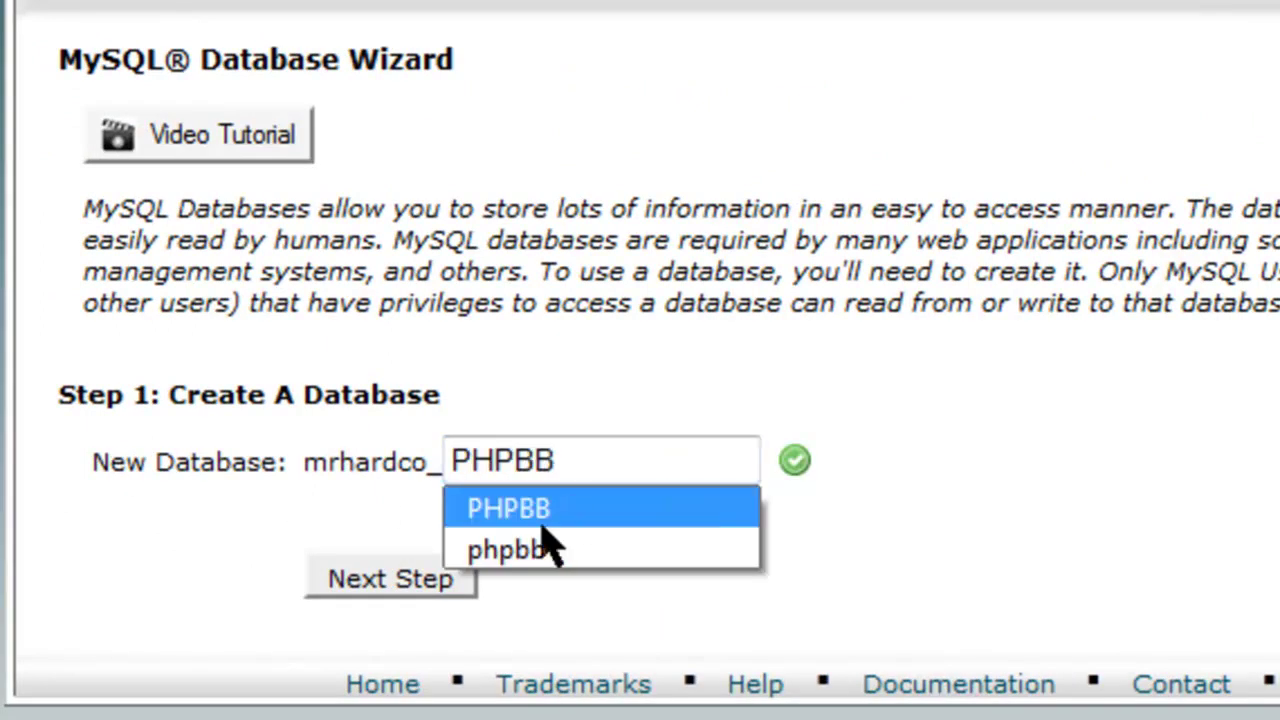
{"action": "left_click", "coordinate": [370, 590]}
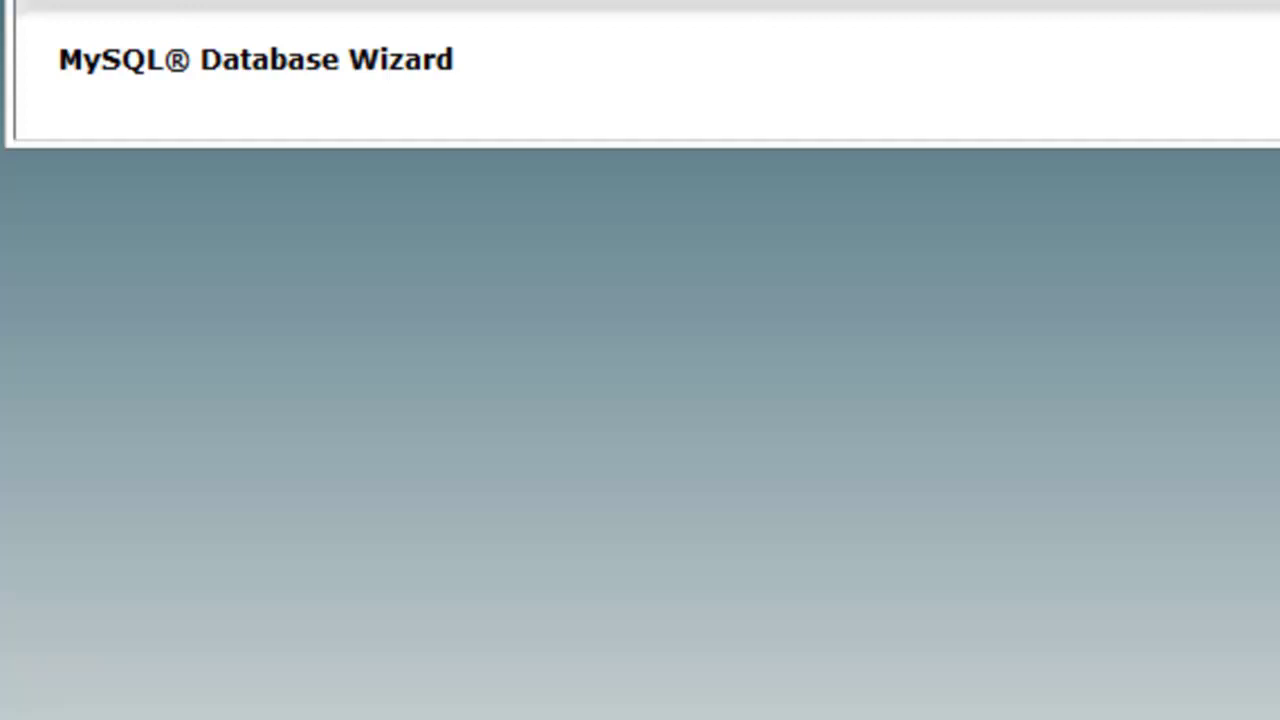
Create the database user admin with its password entered twice.
{"action": "left_click", "coordinate": [446, 414]}
{"action": "key", "text": "Tab"}
{"action": "left_click", "coordinate": [748, 497]}
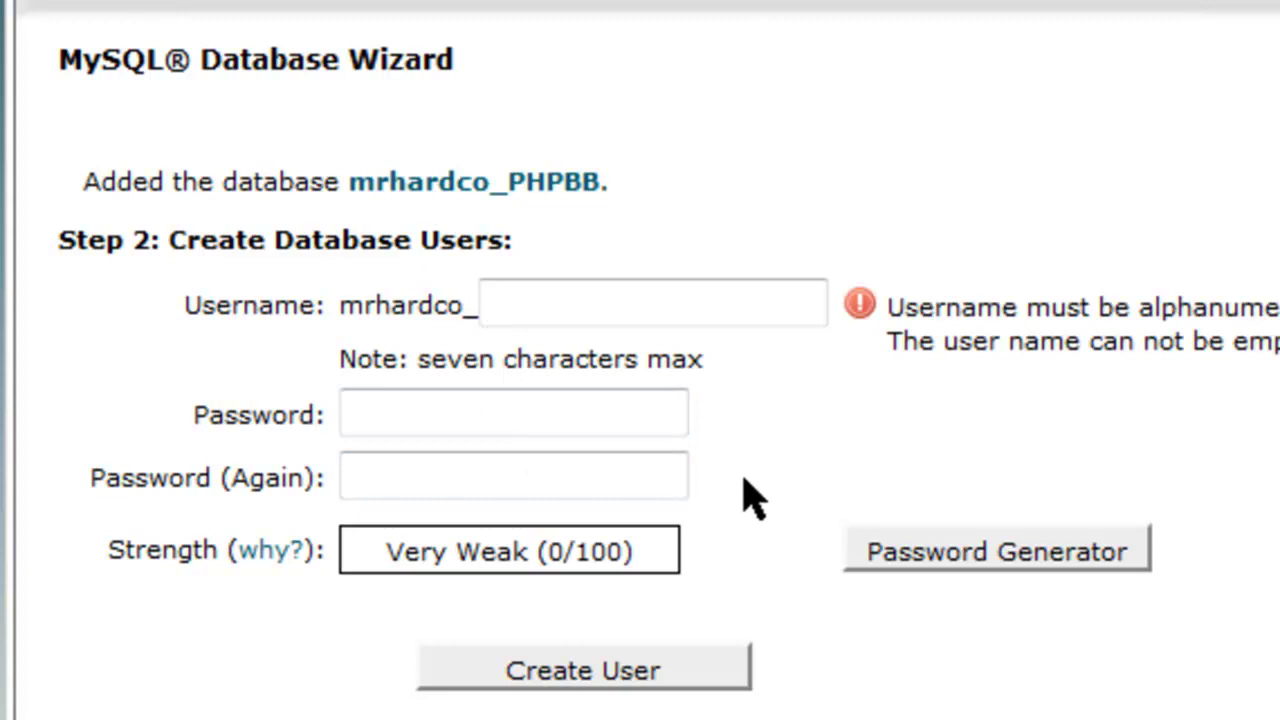
{"action": "type", "text": "admin"}
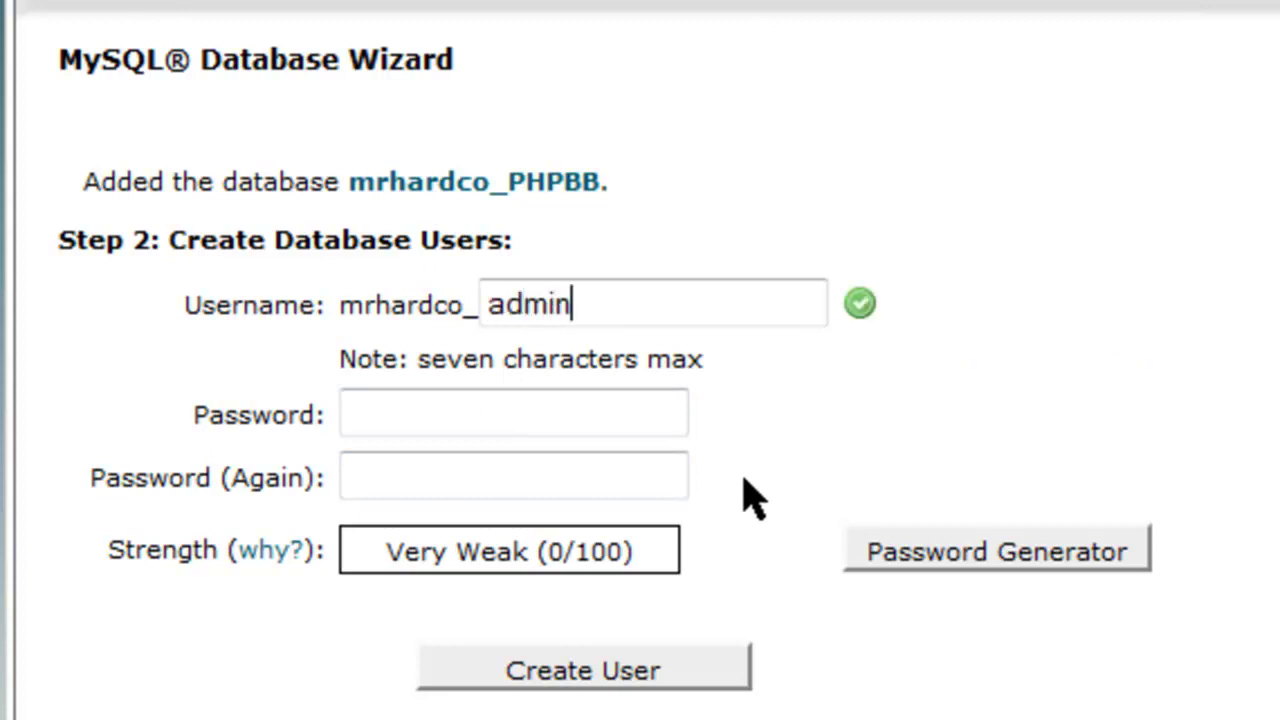
{"action": "left_click", "coordinate": [598, 408]}
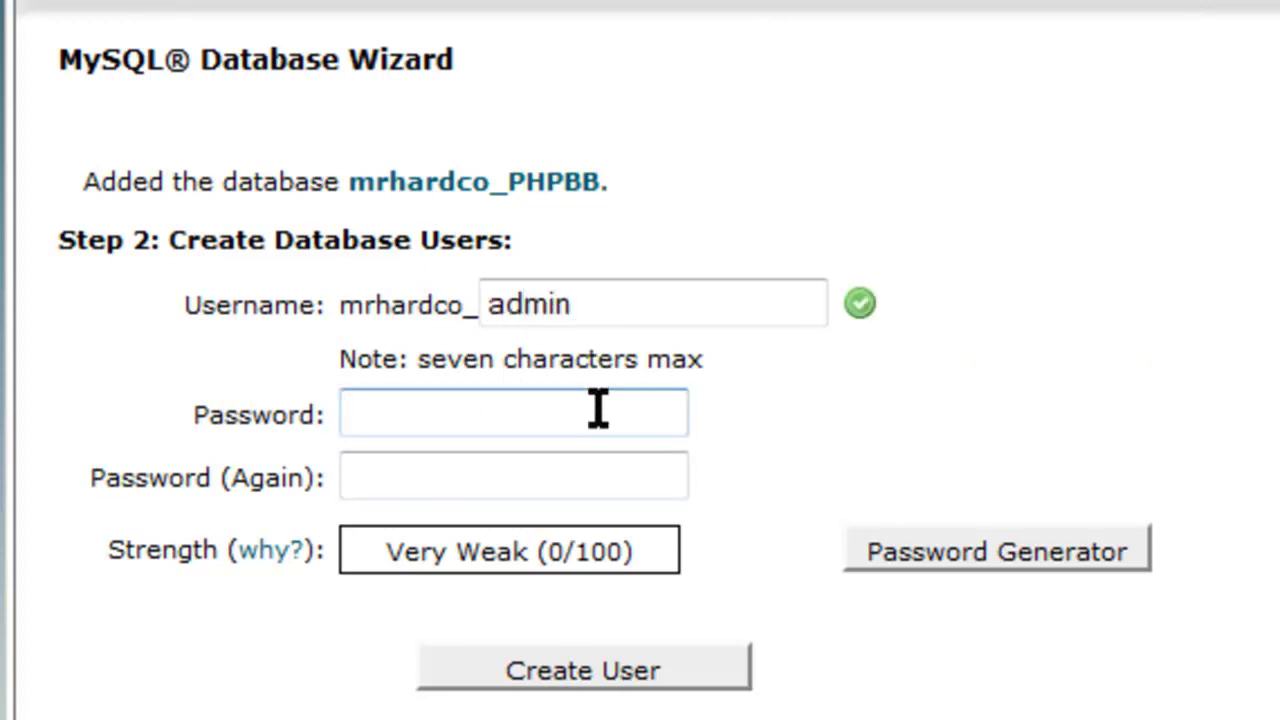
{"action": "type", "text": "•••••••••"}
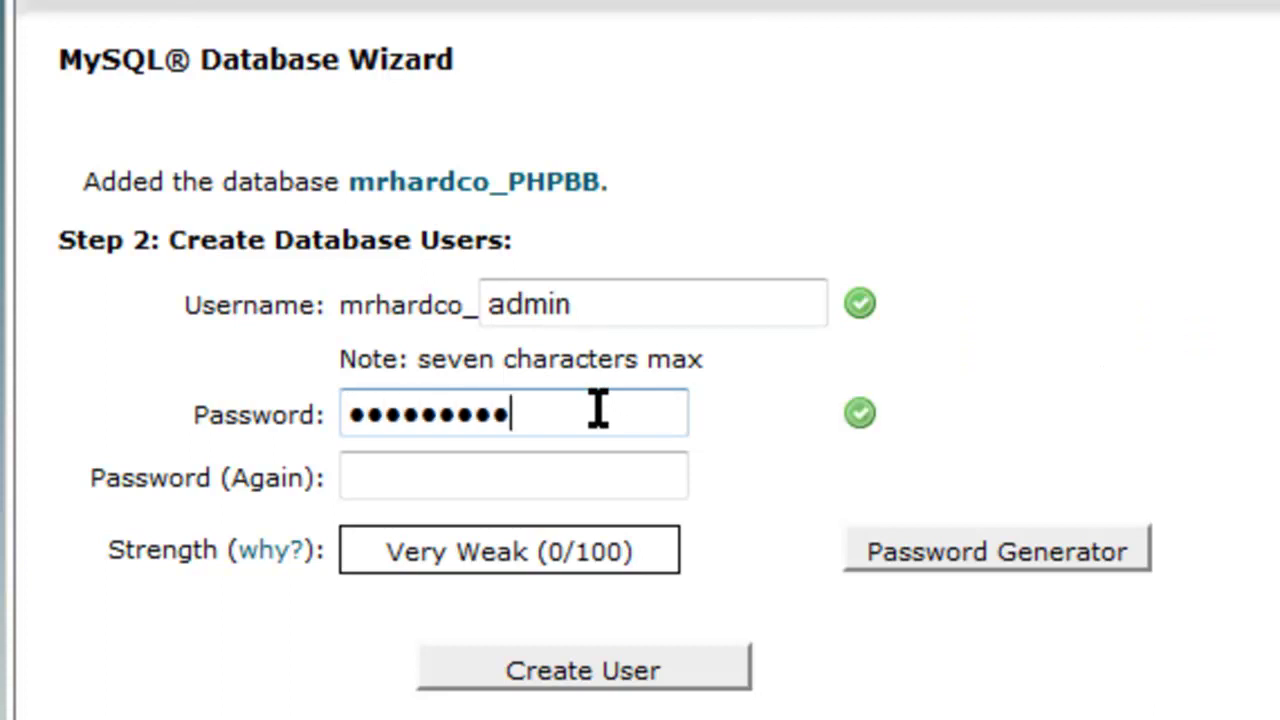
{"action": "key", "text": "Tab"}
{"action": "type", "text": "•••••••••"}
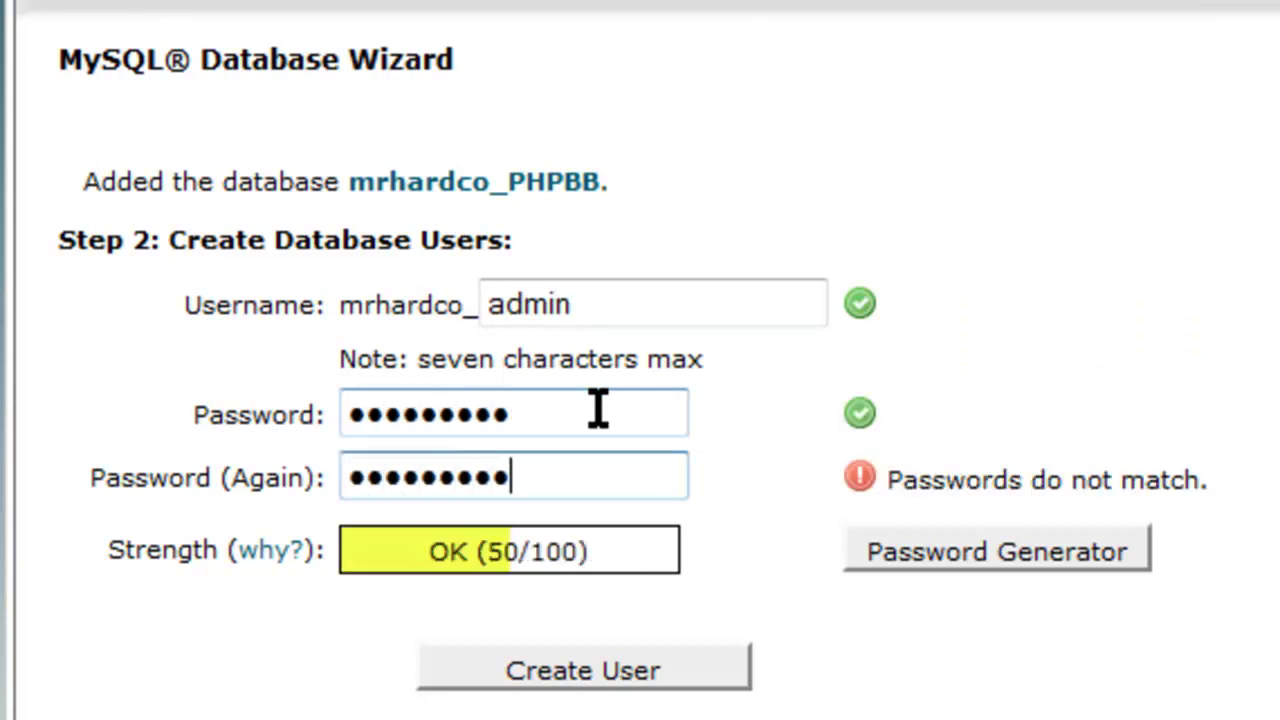
{"action": "left_click", "coordinate": [684, 670]}
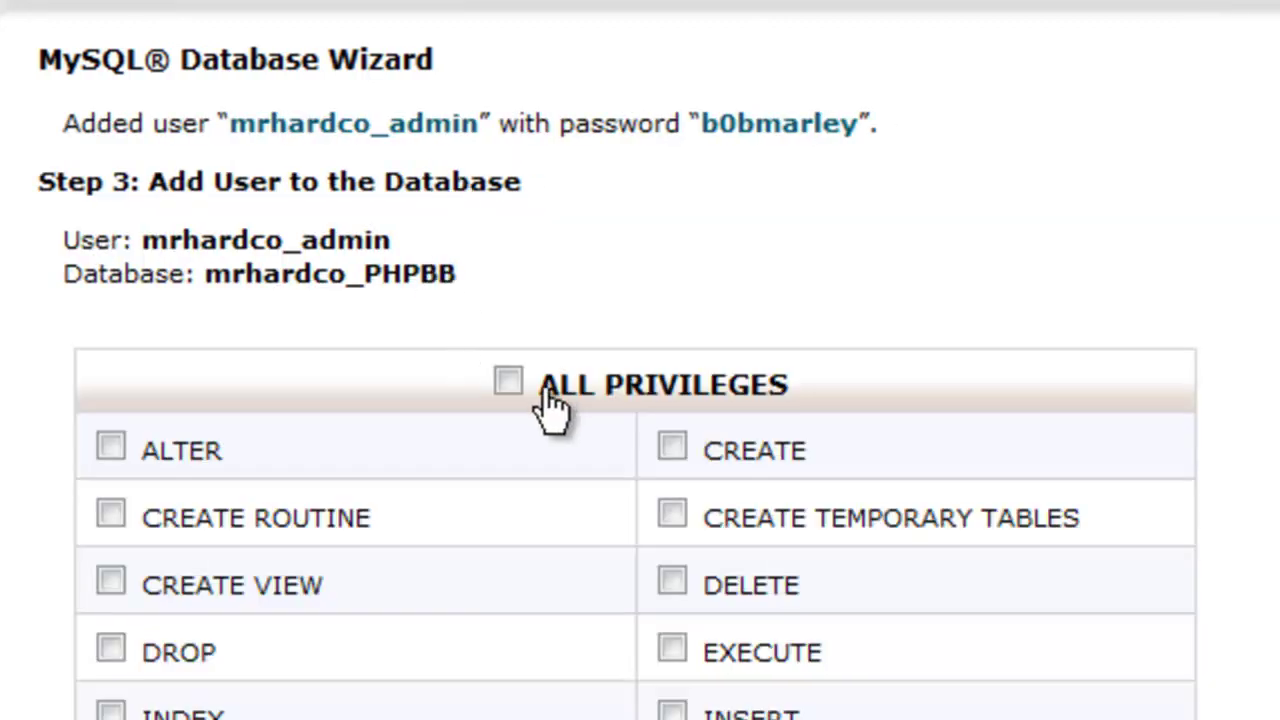
Grant the admin user ALL PRIVILEGES on PHPBB and note the names in Notepad.
{"action": "left_click", "coordinate": [508, 382]}
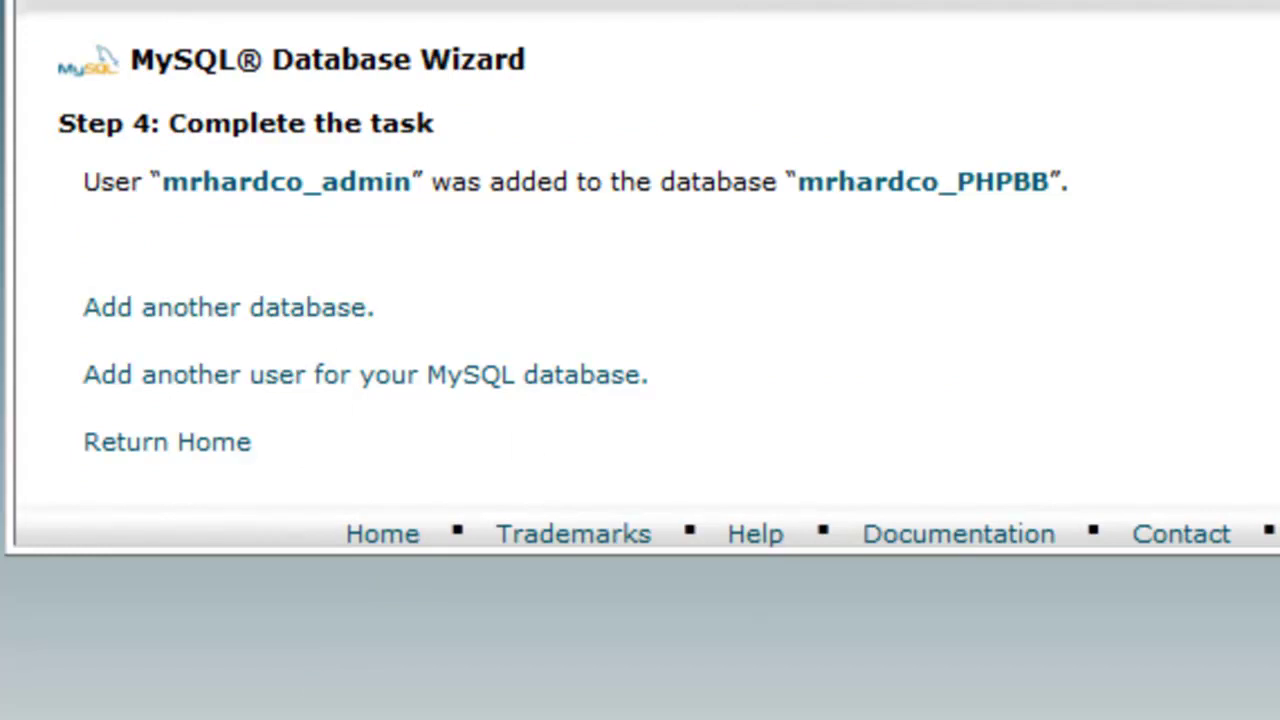
{"action": "key", "text": "alt+Tab"}
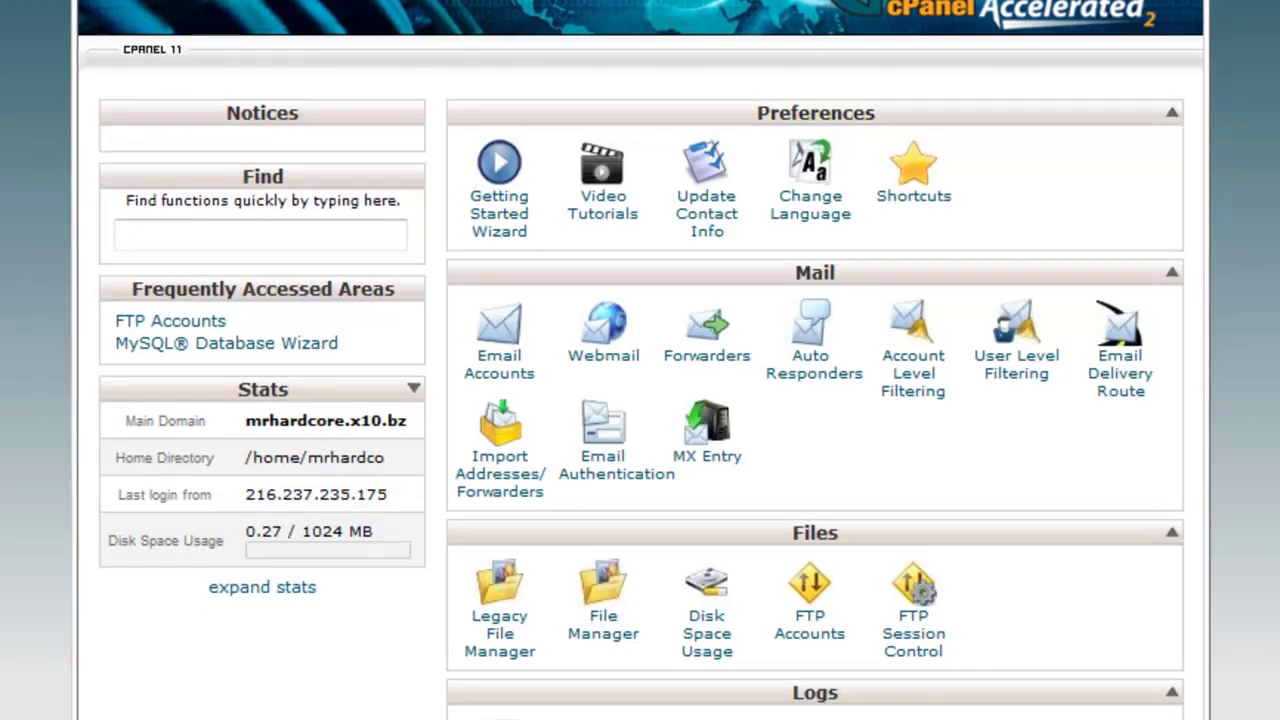
Launch phpMyAdmin from cPanel's Databases section.
{"action": "scroll", "coordinate": [808, 80], "scroll_direction": "down", "scroll_amount": 5}
{"action": "scroll", "coordinate": [815, 360], "scroll_direction": "down", "scroll_amount": 7}
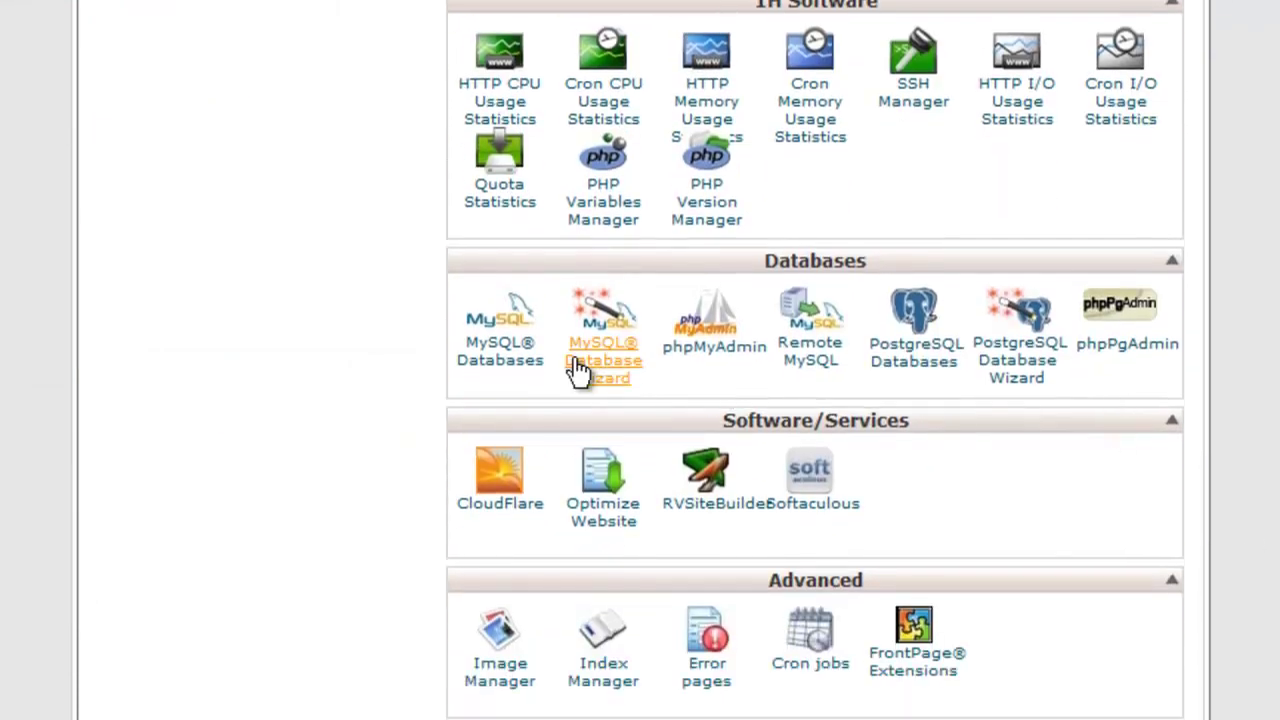
{"action": "scroll", "coordinate": [631, 388], "scroll_direction": "up", "scroll_amount": 3}
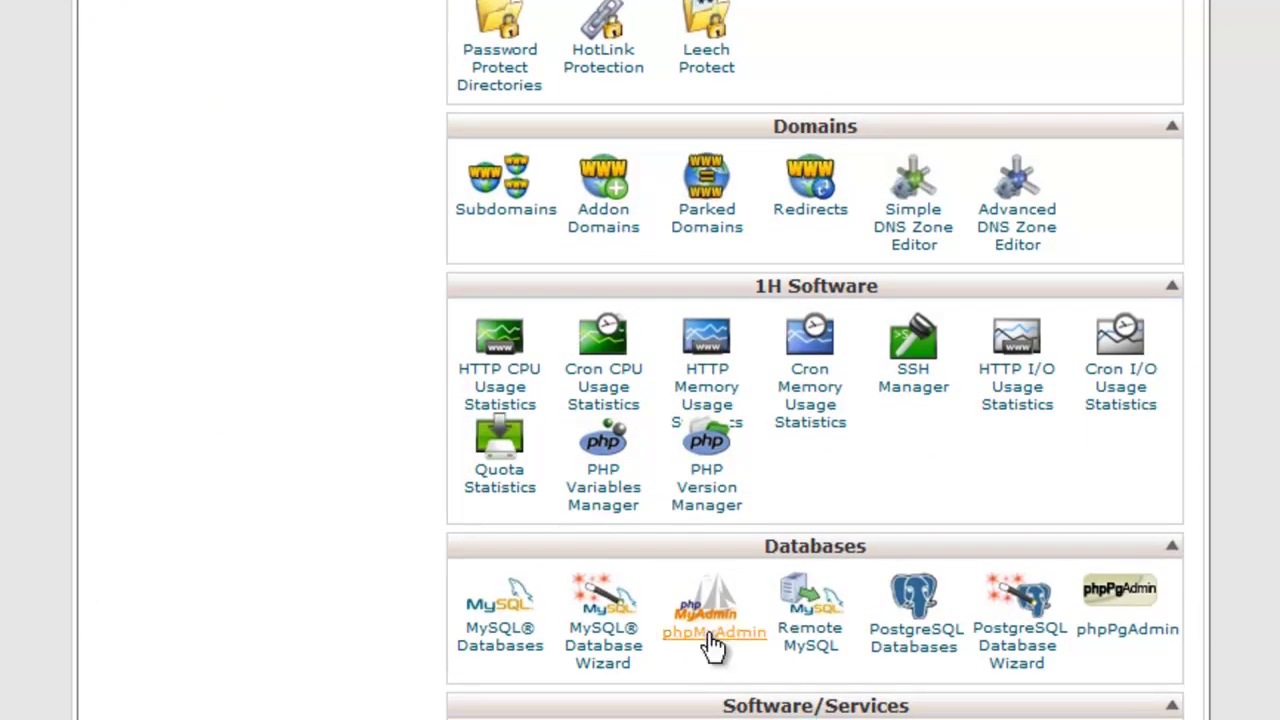
{"action": "left_click", "coordinate": [714, 632]}
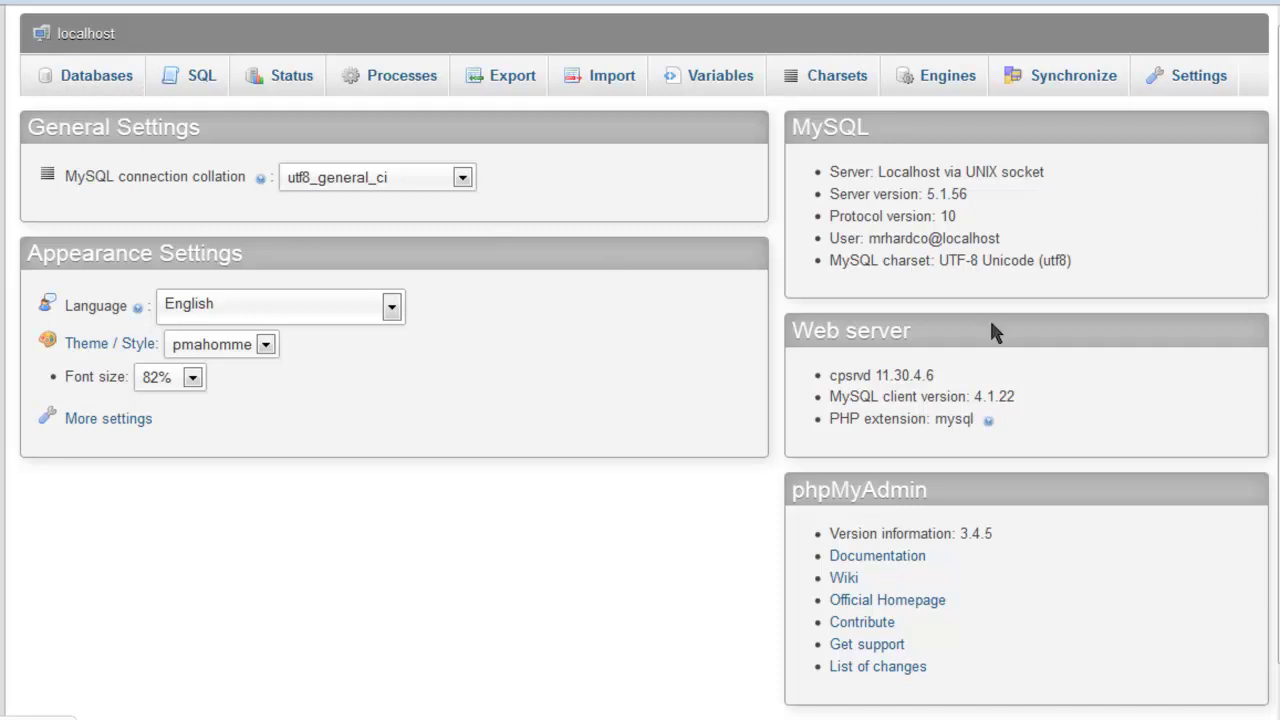
Copy the MySQL server details below the Notepad notes, then open the mrhardco_PHPBB database.
{"action": "left_click_drag", "start_coordinate": [1090, 268], "coordinate": [821, 172]}
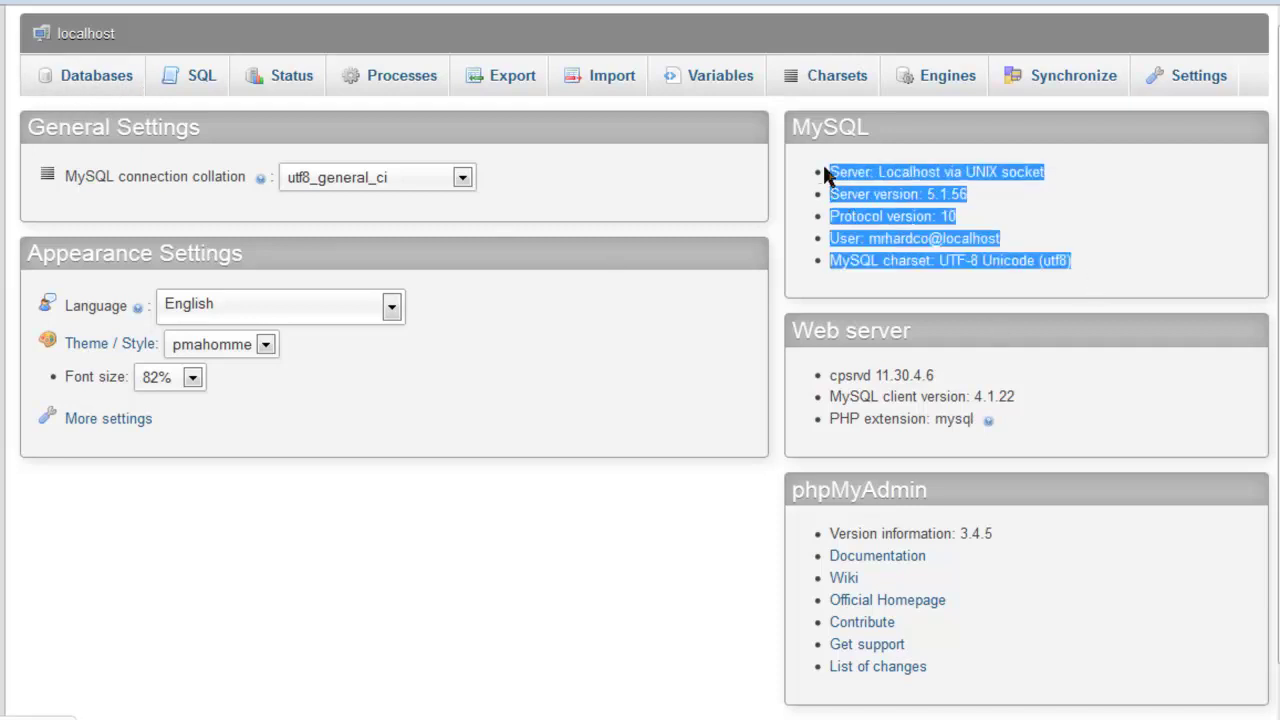
{"action": "right_click", "coordinate": [877, 156]}
{"action": "left_click", "coordinate": [893, 173]}
{"action": "key", "text": "alt+Tab"}
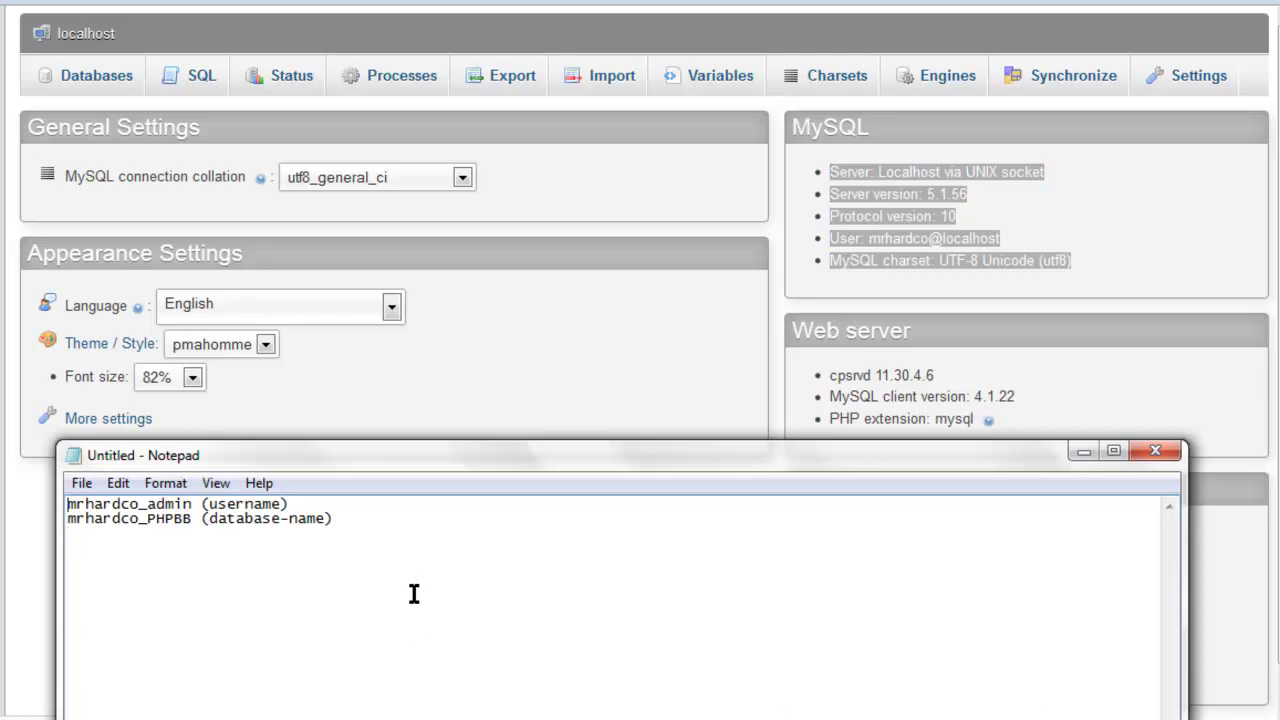
{"action": "key", "text": "ctrl+v"}
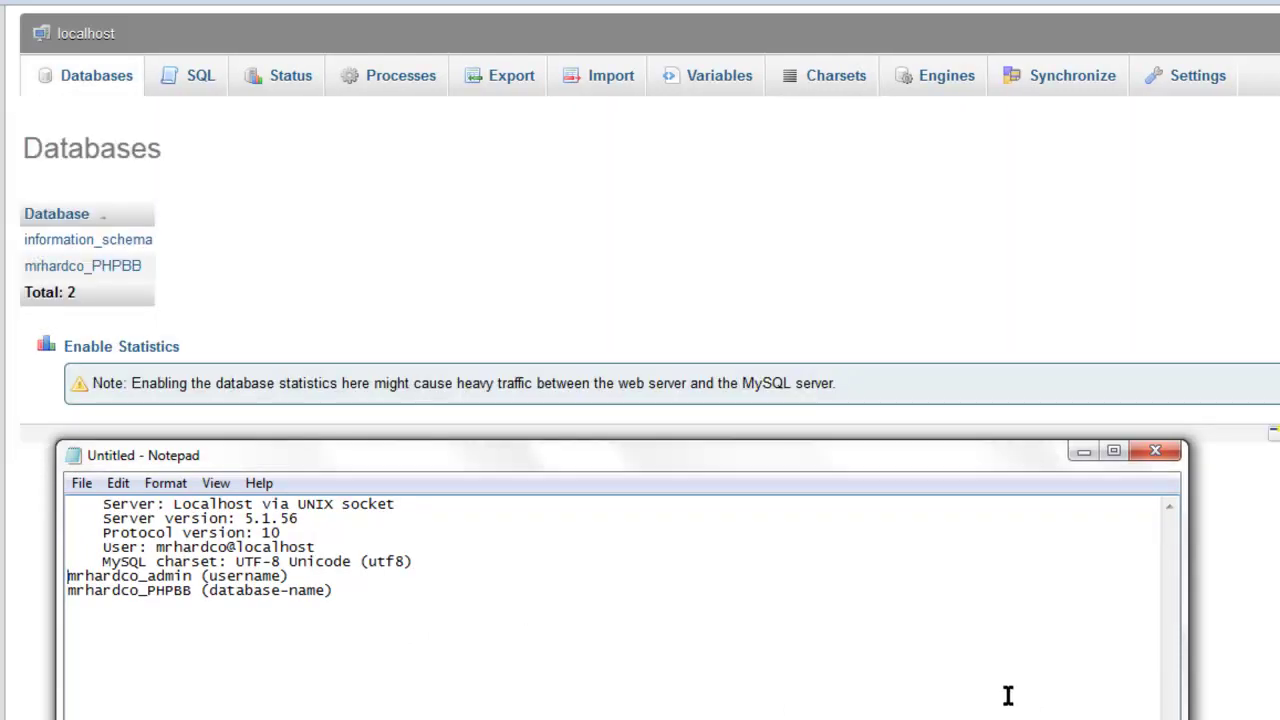
{"action": "key", "text": "ctrl+z"}
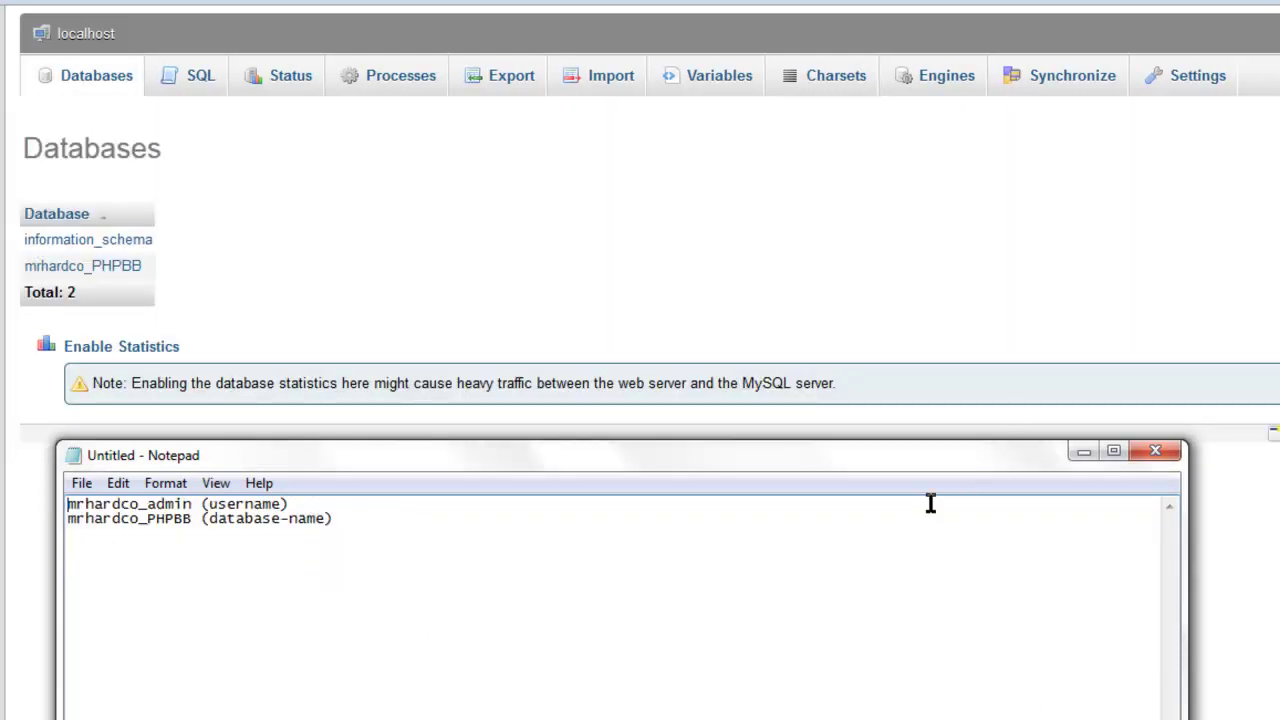
{"action": "key", "text": "ctrl+v"}
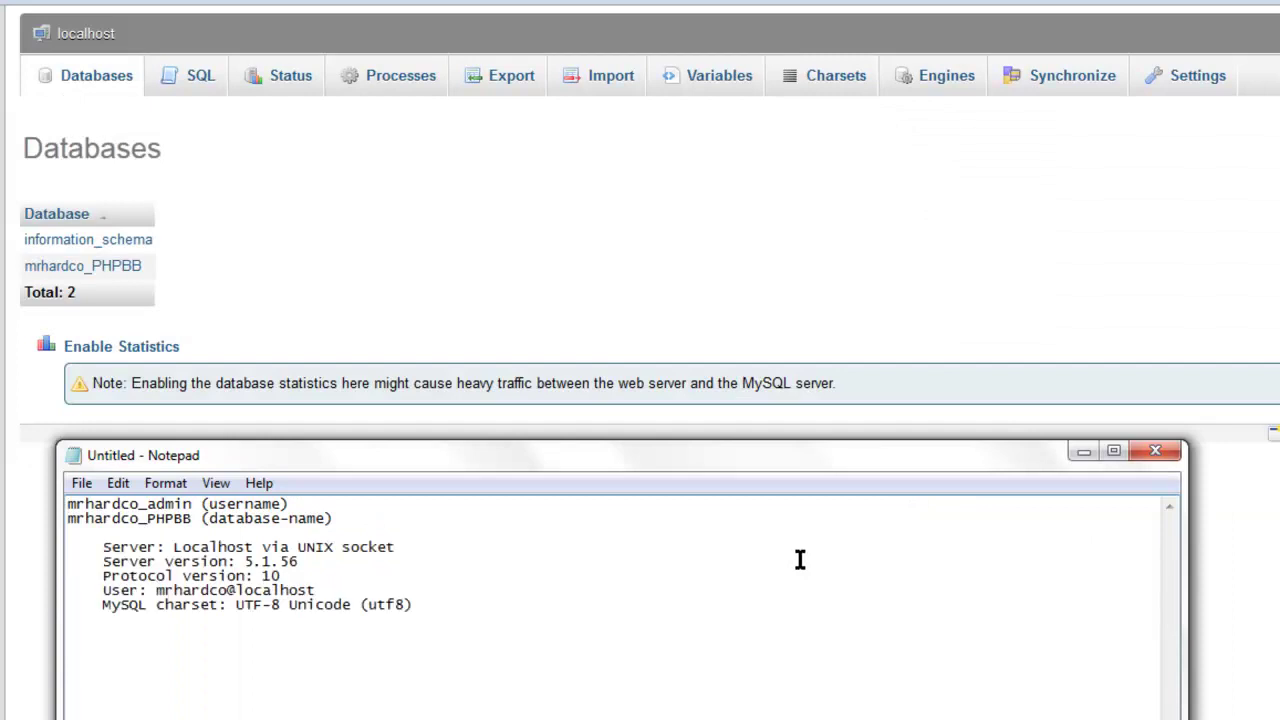
{"action": "left_click", "coordinate": [222, 300]}
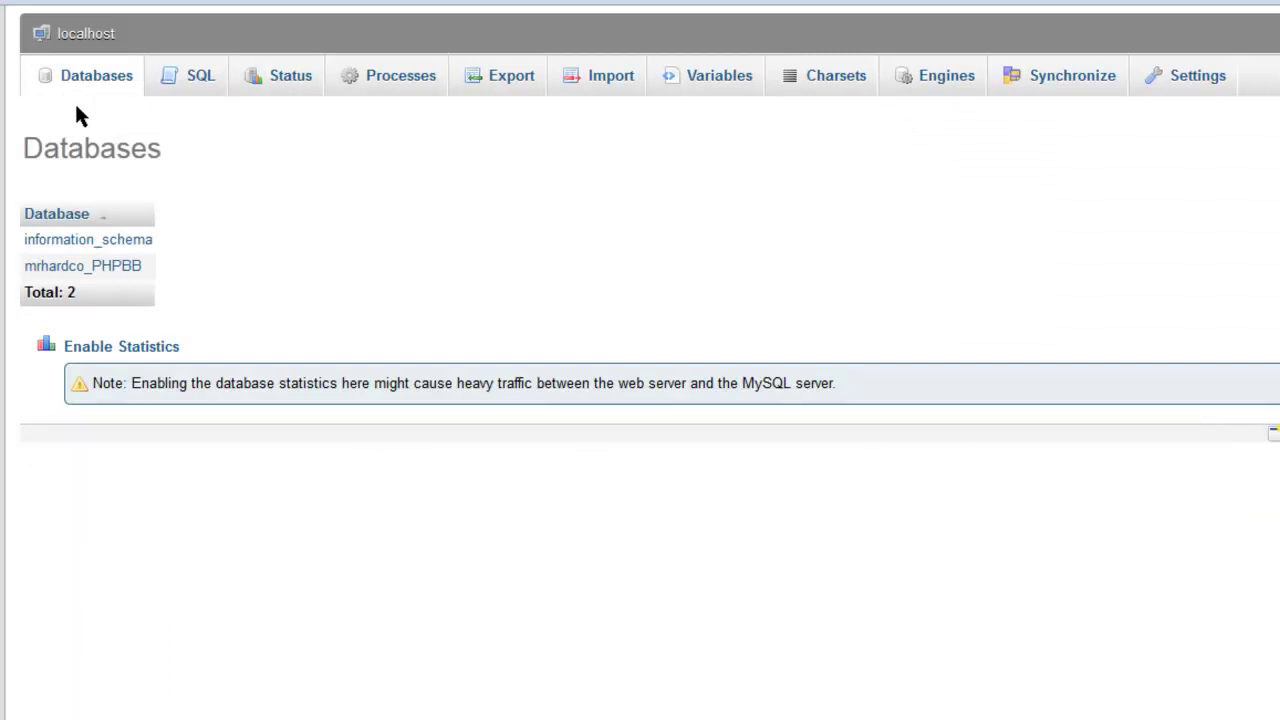
{"action": "left_click", "coordinate": [82, 265]}
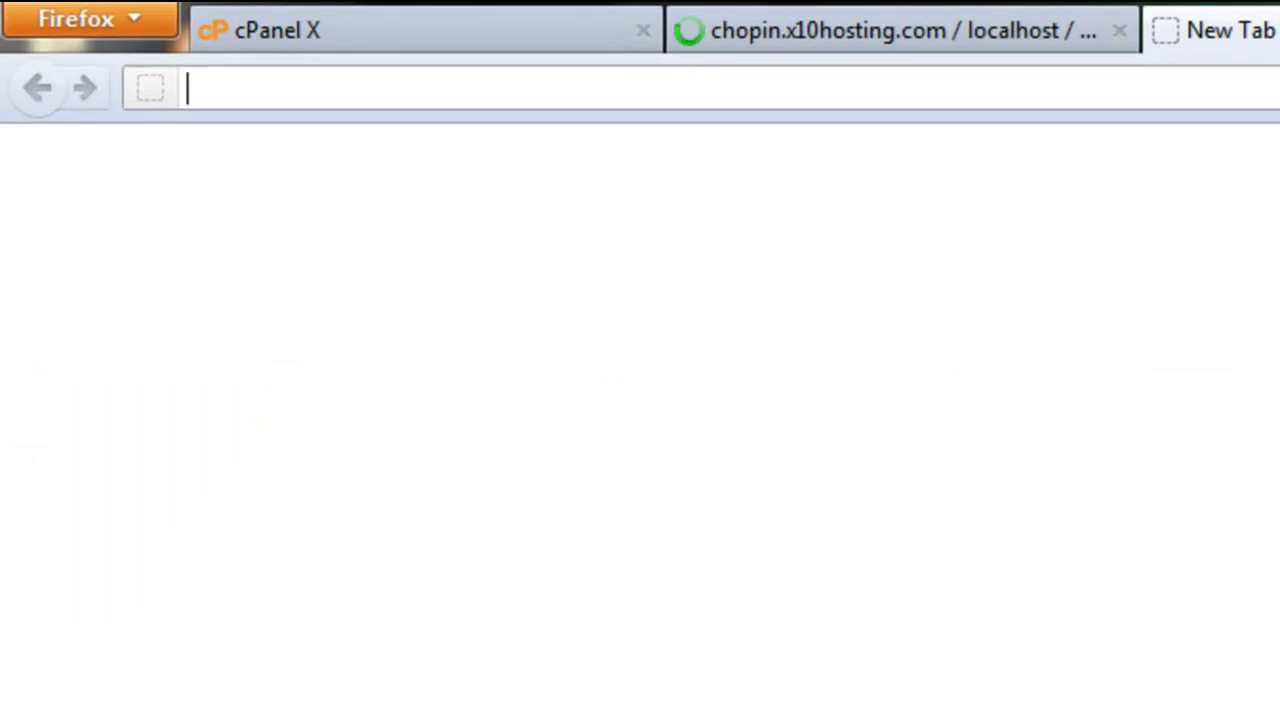
Enter the address mrhardcore.x10.bz/forums/install/, fixing typos, and load the installer page.
{"action": "type", "text": "hard"}
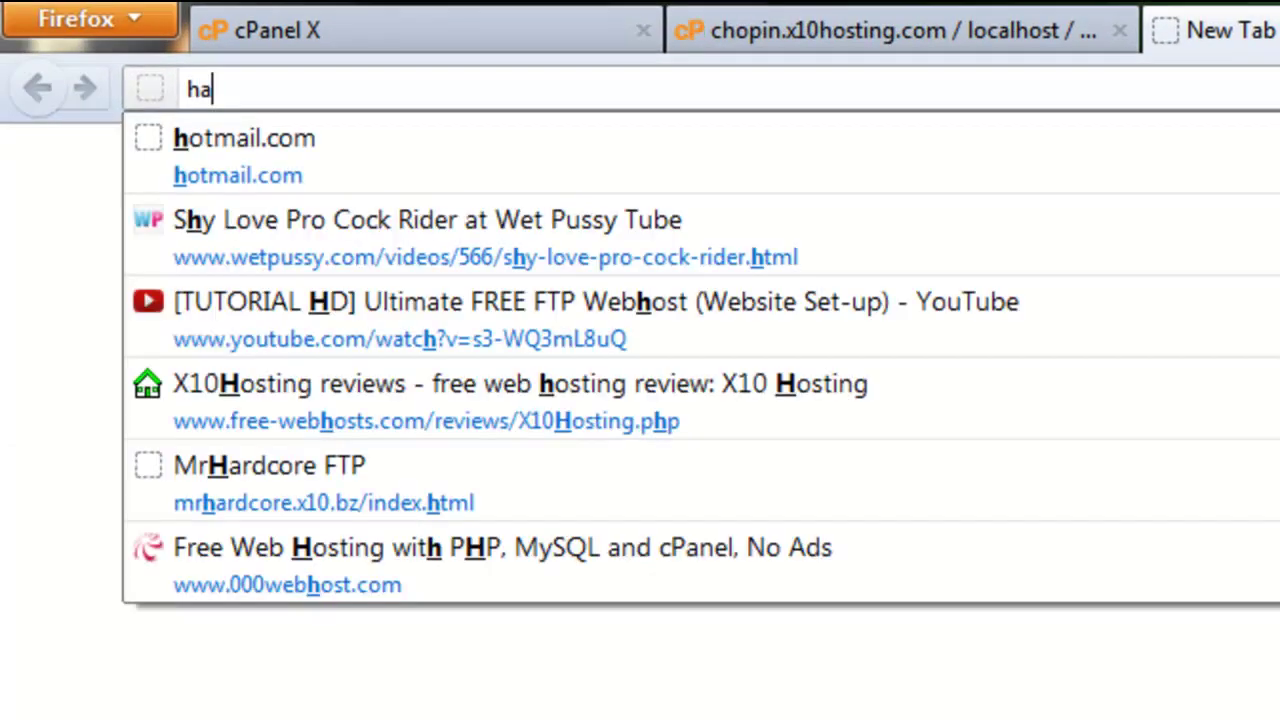
{"action": "key", "text": "BackSpace"}
{"action": "key", "text": "BackSpace"}
{"action": "key", "text": "BackSpace"}
{"action": "key", "text": "BackSpace"}
{"action": "type", "text": "mrhardd"}
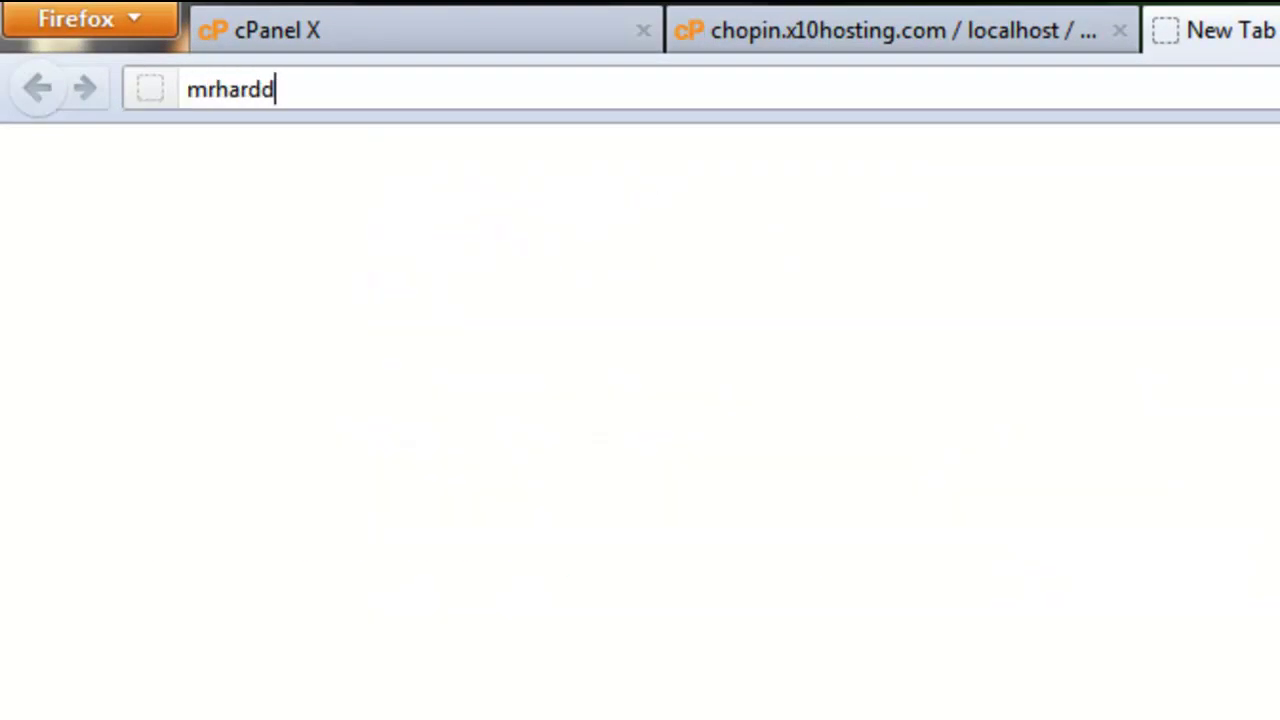
{"action": "key", "text": "BackSpace"}
{"action": "type", "text": "ci"}
{"action": "key", "text": "BackSpace"}
{"action": "type", "text": "ore"}
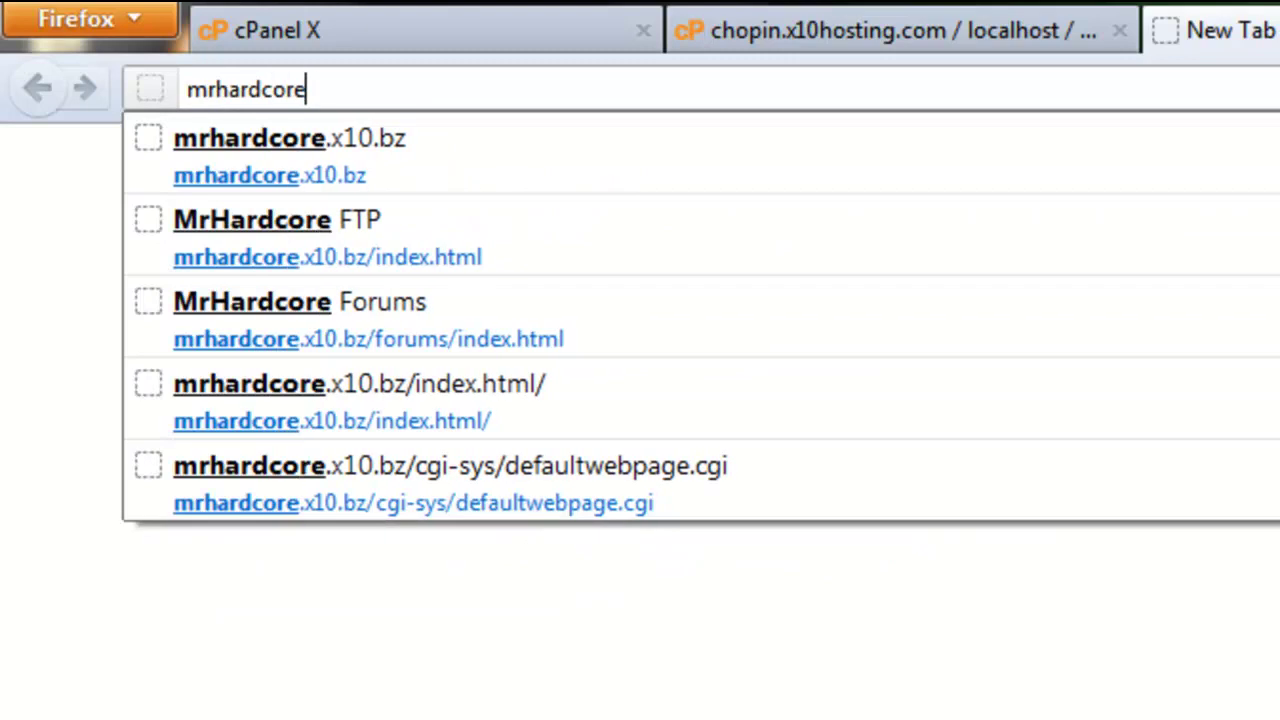
{"action": "key", "text": "Down"}
{"action": "type", "text": "/inst"}
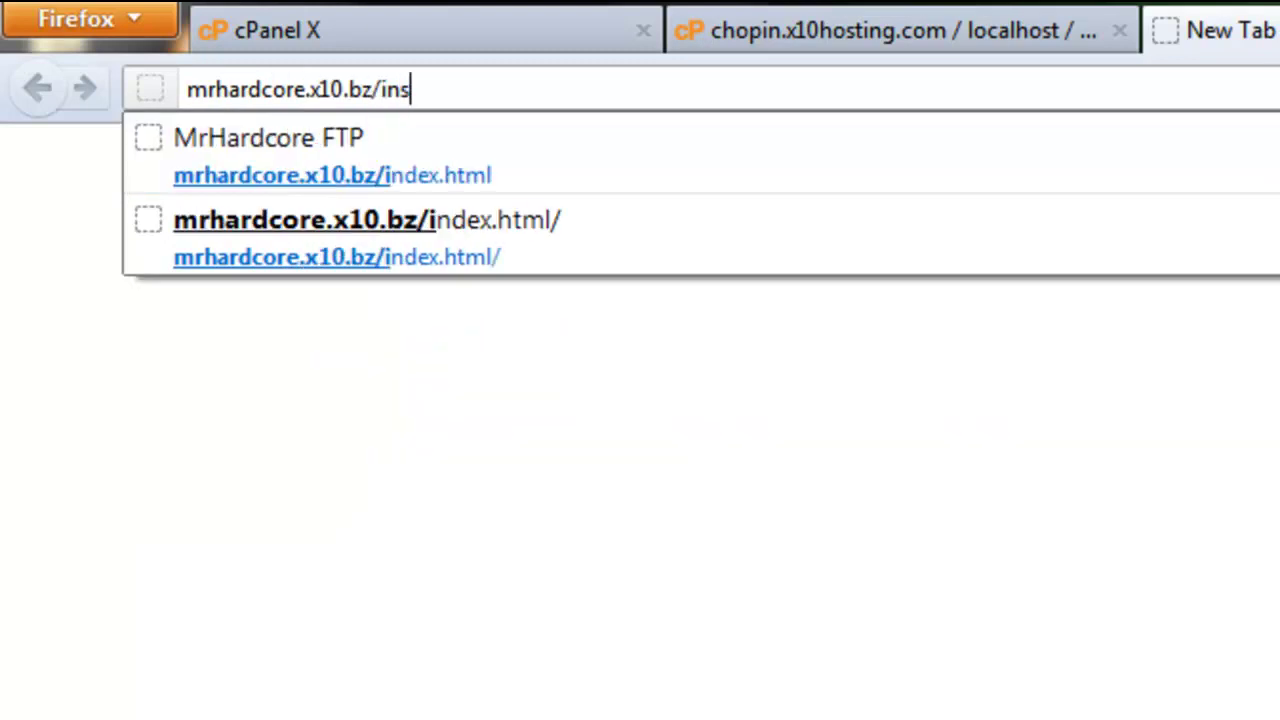
{"action": "key", "text": "BackSpace"}
{"action": "key", "text": "BackSpace"}
{"action": "key", "text": "BackSpace"}
{"action": "key", "text": "BackSpace"}
{"action": "type", "text": "forums/instal/"}
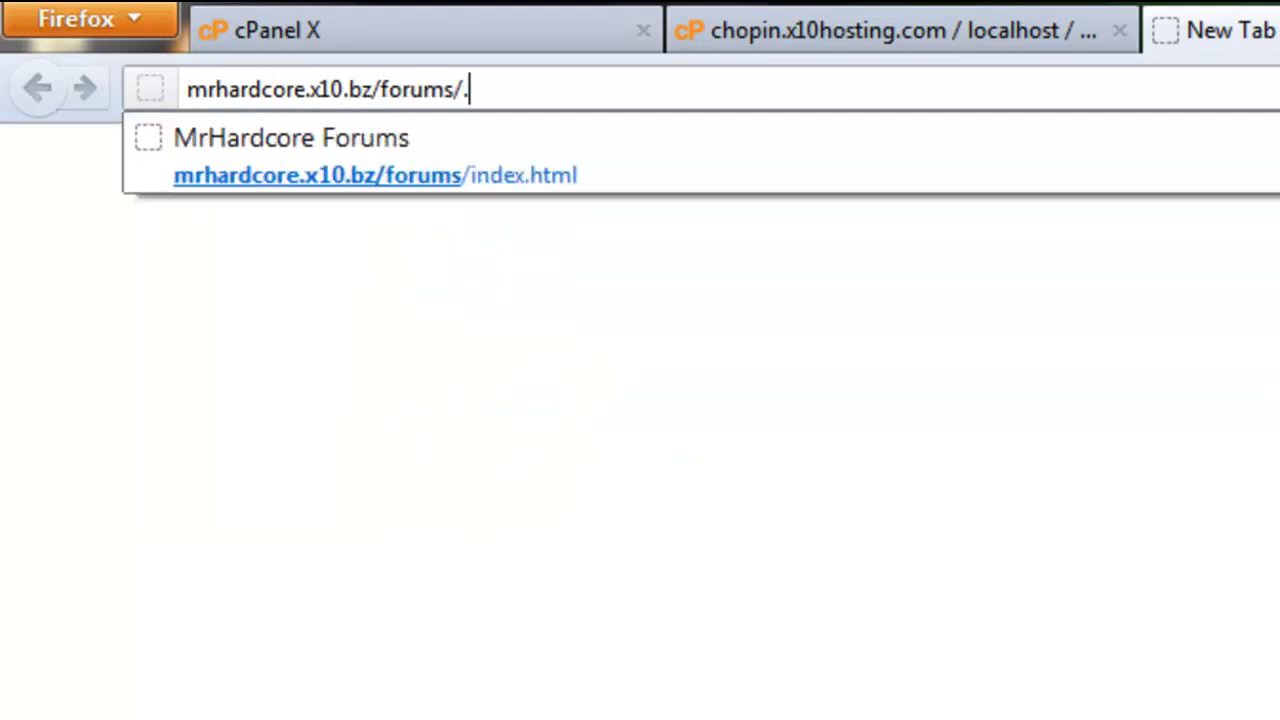
{"action": "key", "text": "Left"}
{"action": "type", "text": "l"}
{"action": "key", "text": "Return"}
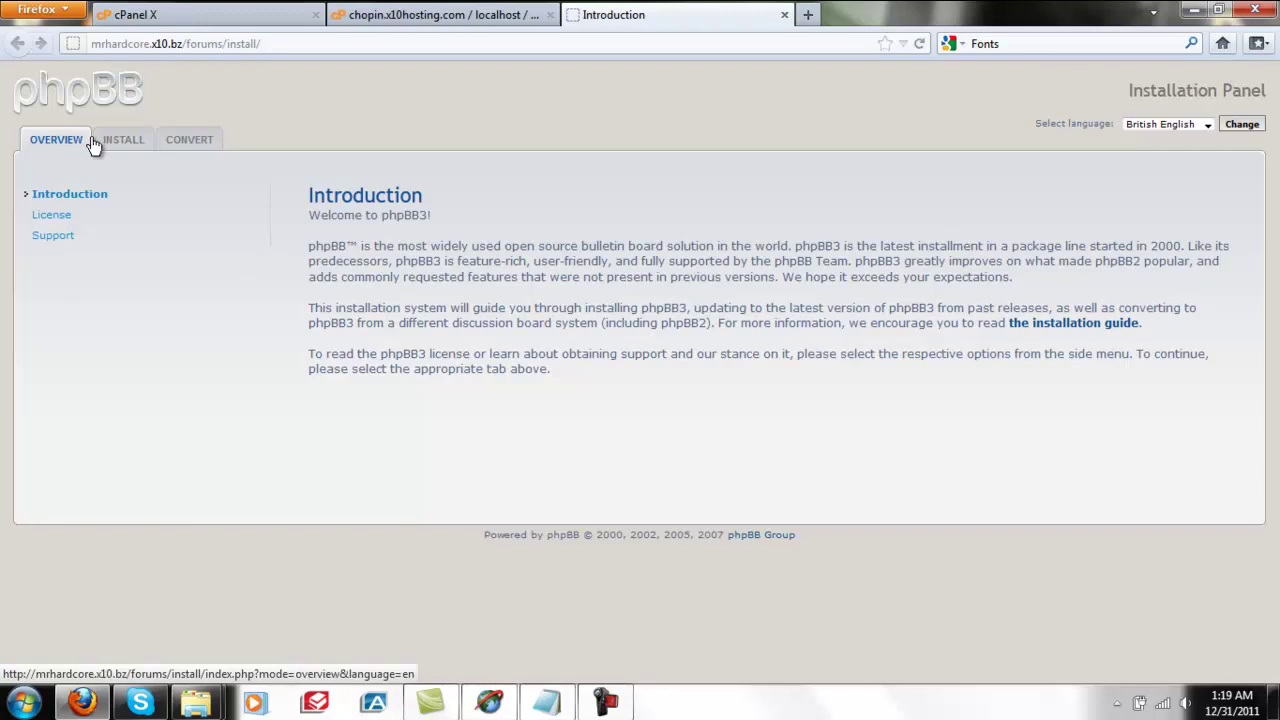
Start the phpBB installation and pass the requirements check to reach the database settings.
{"action": "left_click", "coordinate": [118, 146]}
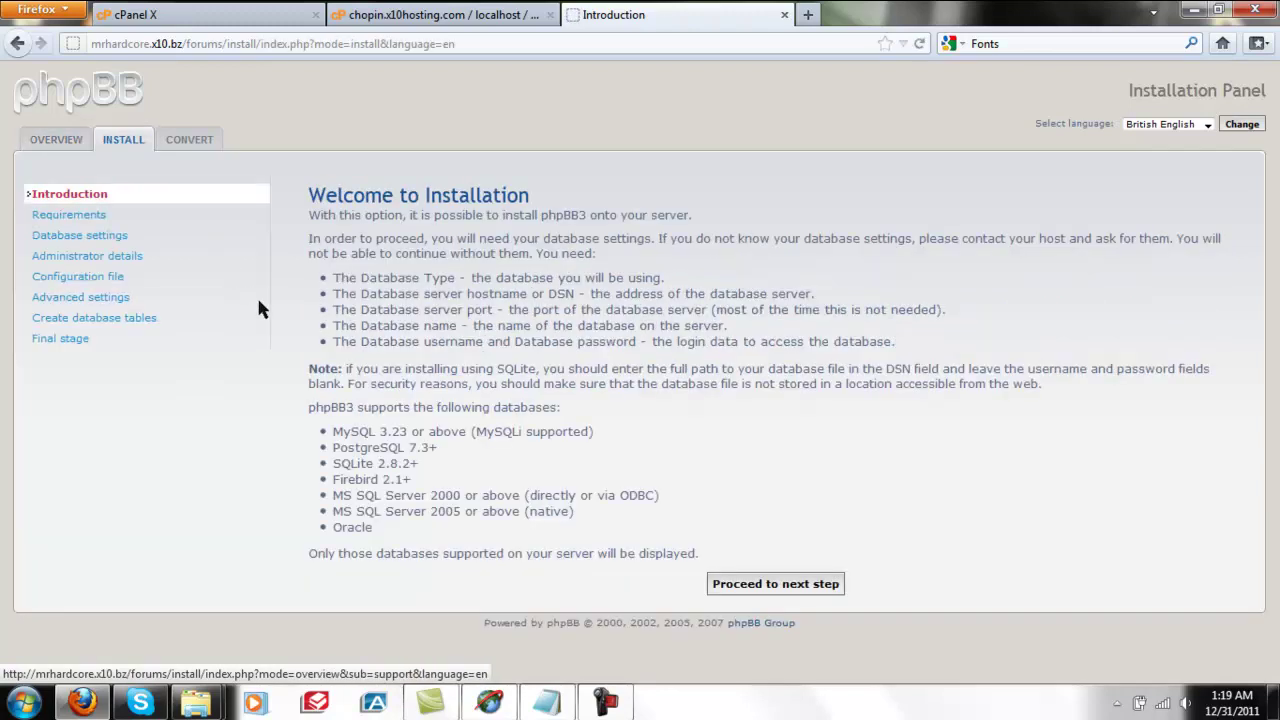
{"action": "left_click", "coordinate": [752, 588]}
{"action": "left_click_drag", "start_coordinate": [1272, 255], "coordinate": [1274, 645]}
{"action": "left_click", "coordinate": [770, 617]}
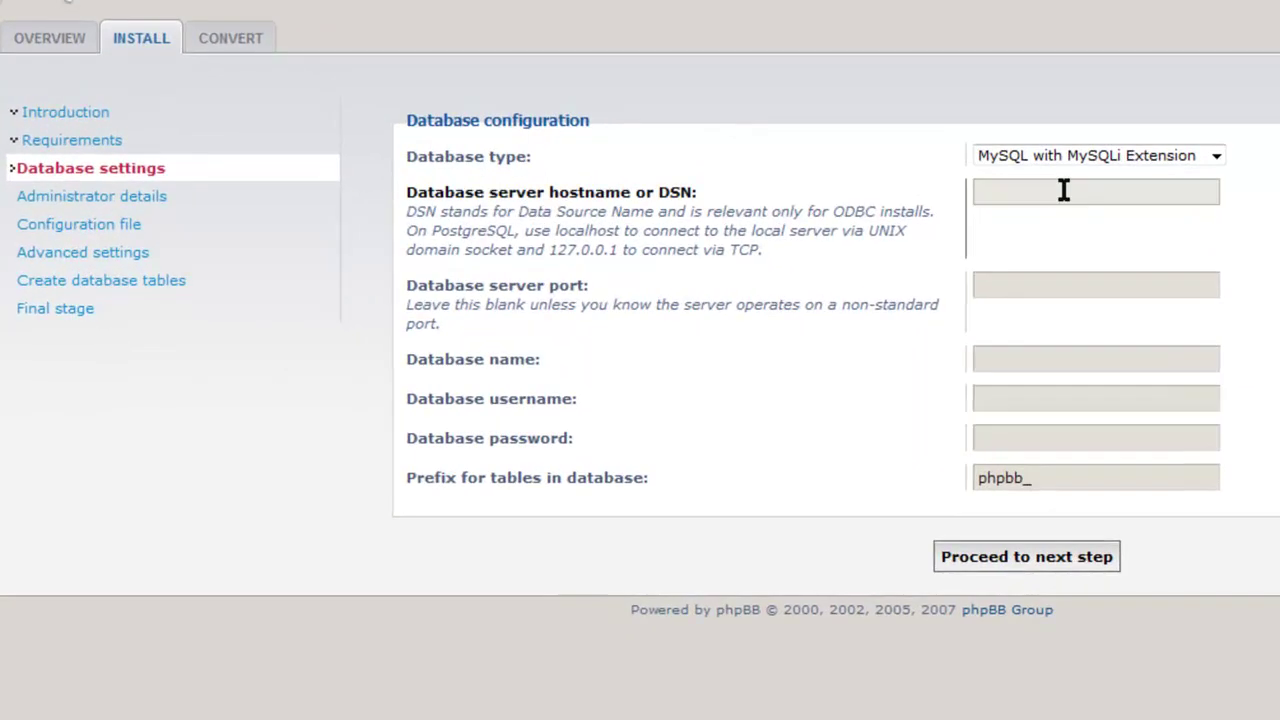
Set the database hostname to Localhost and the database name to mrhardco_PHPBB.
{"action": "key", "text": "alt+Tab"}
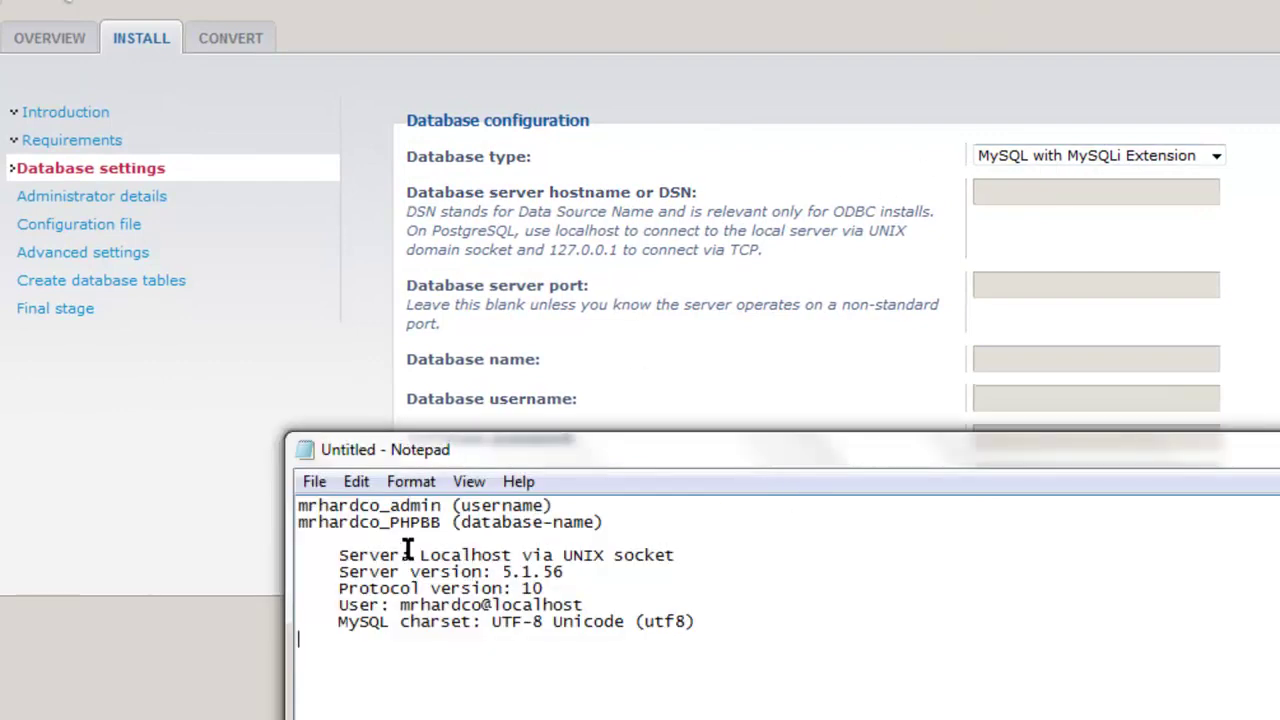
{"action": "left_click_drag", "start_coordinate": [418, 554], "coordinate": [514, 559]}
{"action": "right_click", "coordinate": [513, 558]}
{"action": "left_click", "coordinate": [574, 285]}
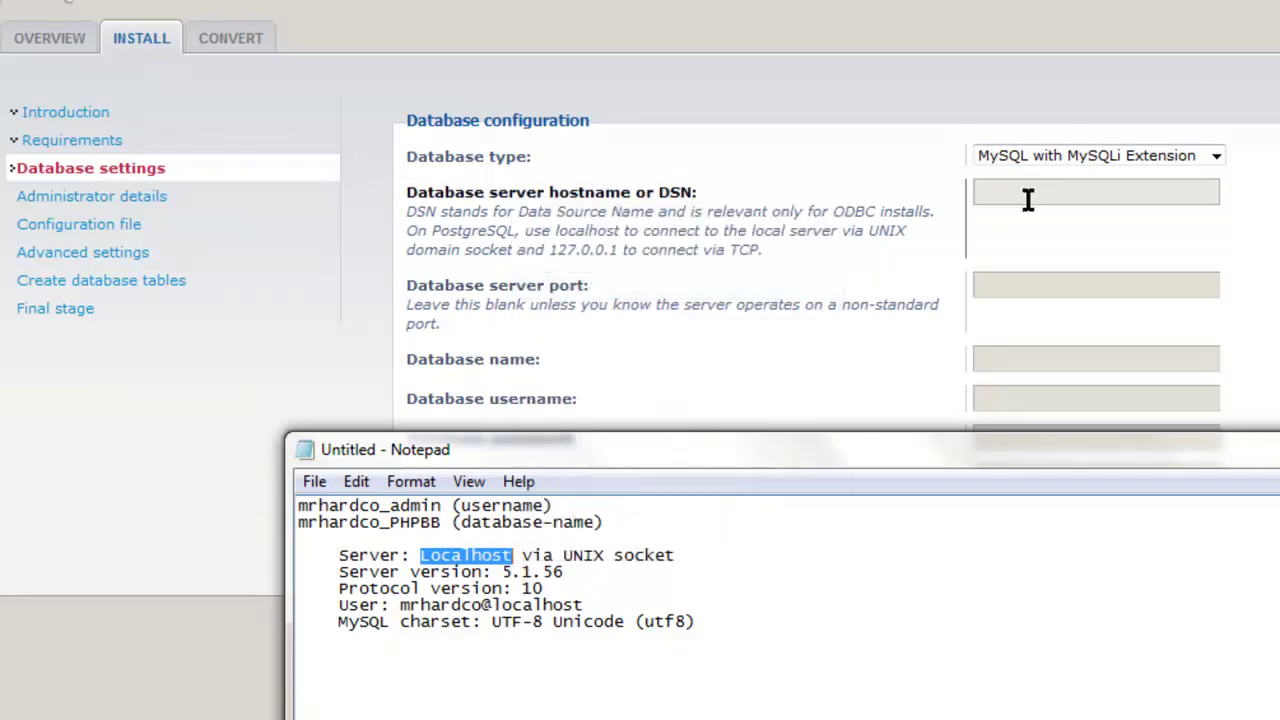
{"action": "left_click", "coordinate": [1028, 194]}
{"action": "key", "text": "ctrl+v"}
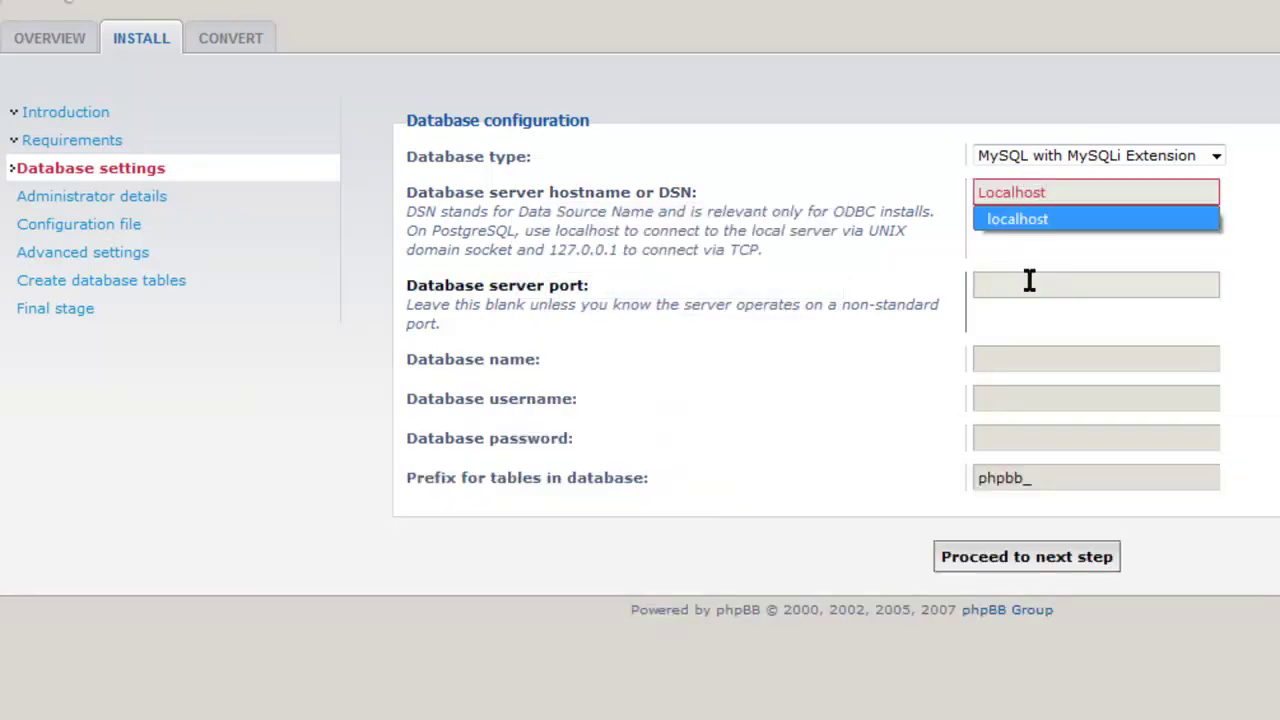
{"action": "left_click", "coordinate": [1027, 277]}
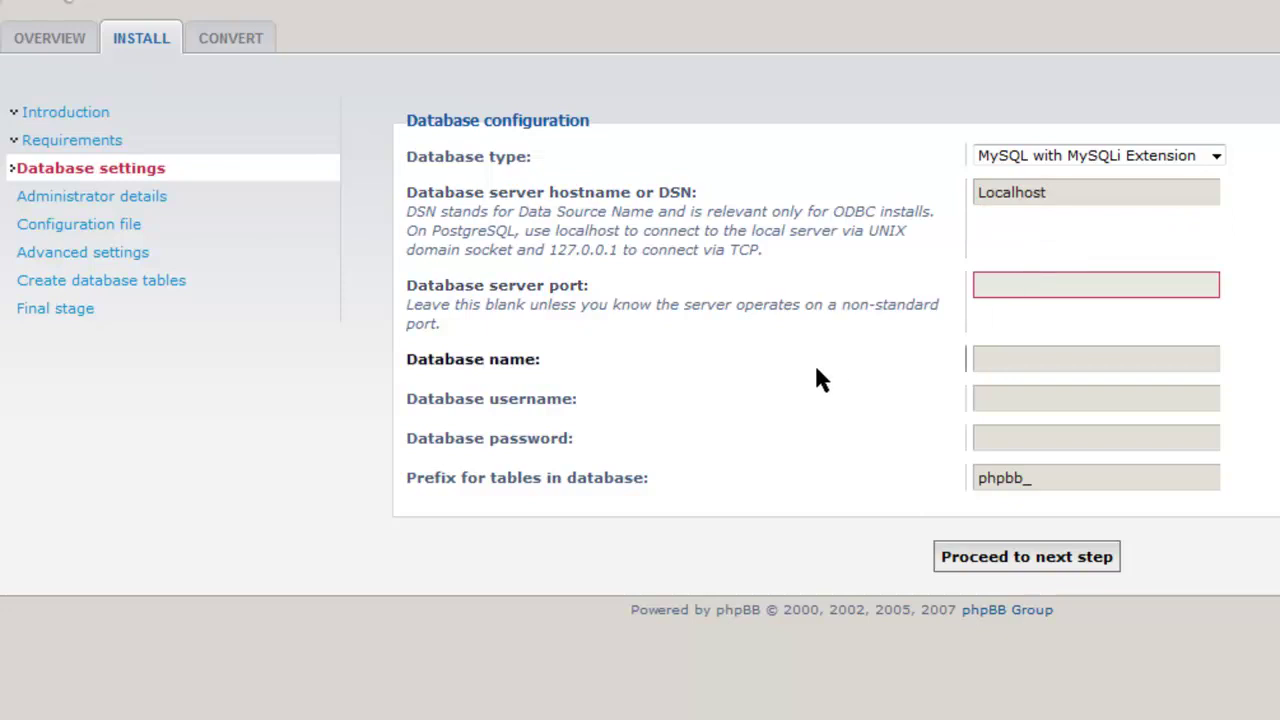
{"action": "left_click", "coordinate": [1009, 360]}
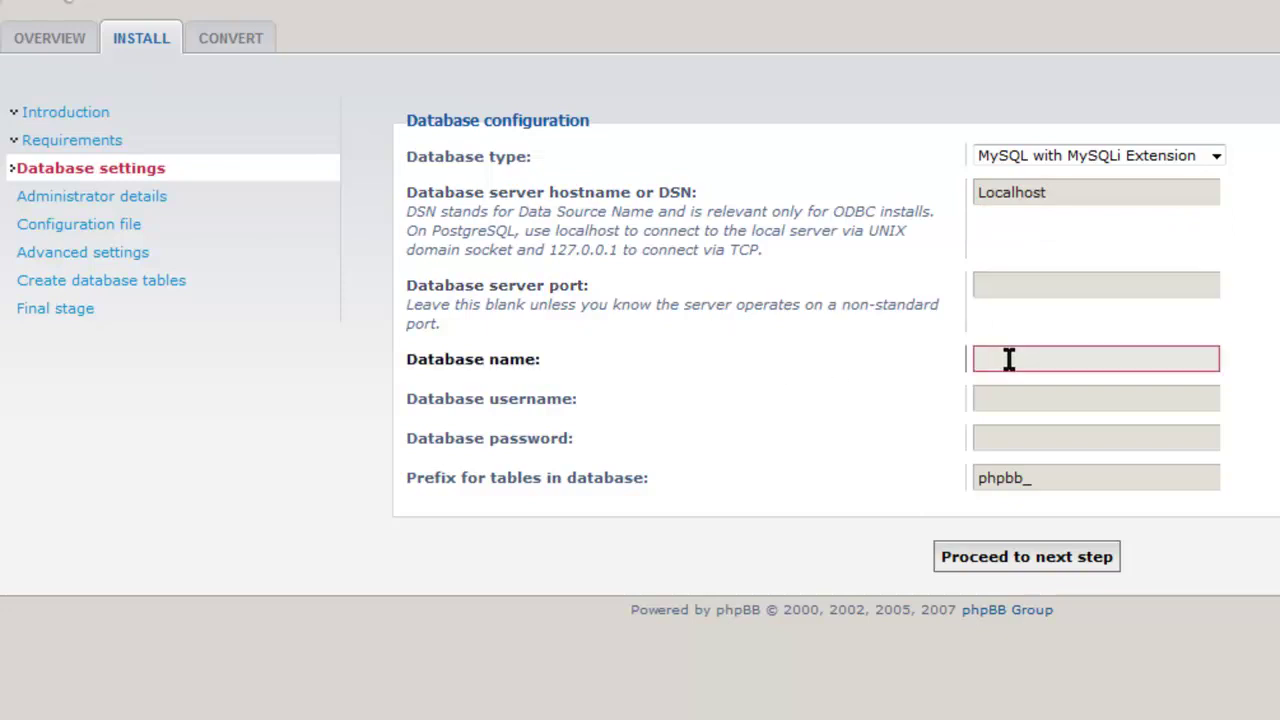
{"action": "type", "text": "hardco"}
{"action": "key", "text": "BackSpace"}
{"action": "key", "text": "BackSpace"}
{"action": "key", "text": "BackSpace"}
{"action": "key", "text": "BackSpace"}
{"action": "key", "text": "BackSpace"}
{"action": "key", "text": "BackSpace"}
{"action": "type", "text": "mrhardco_PHPBB"}
Enter database user mrhardco_admin, its password and the phpbb_ prefix, then test the connection.
{"action": "left_click", "coordinate": [1019, 388]}
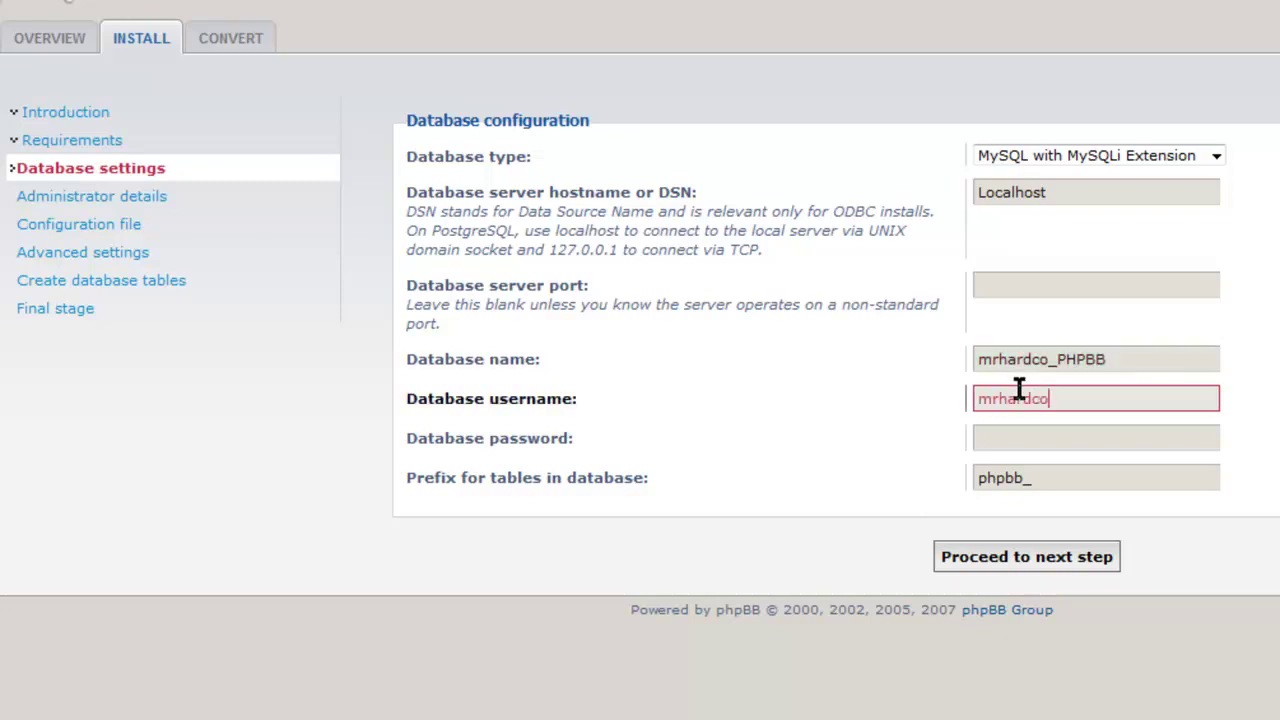
{"action": "type", "text": "mrhardco_admin"}
{"action": "key", "text": "Tab"}
{"action": "type", "text": "•••••••••"}
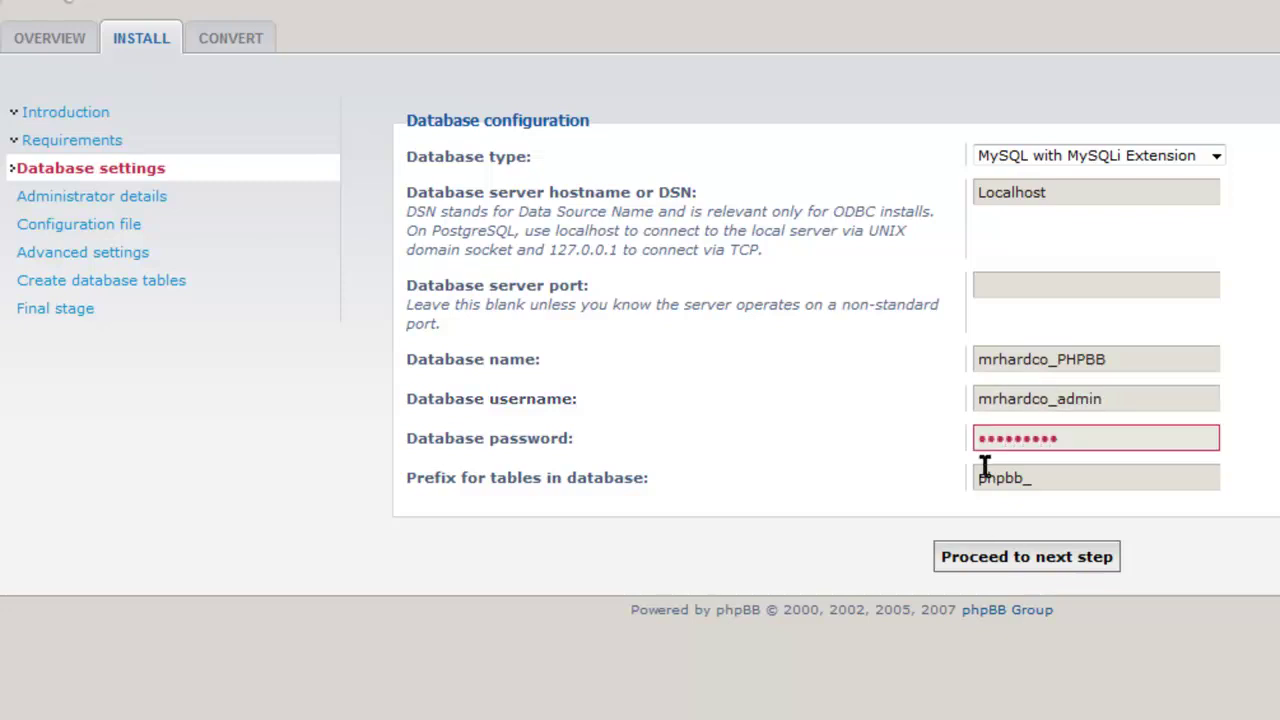
{"action": "left_click_drag", "start_coordinate": [1034, 481], "coordinate": [970, 477]}
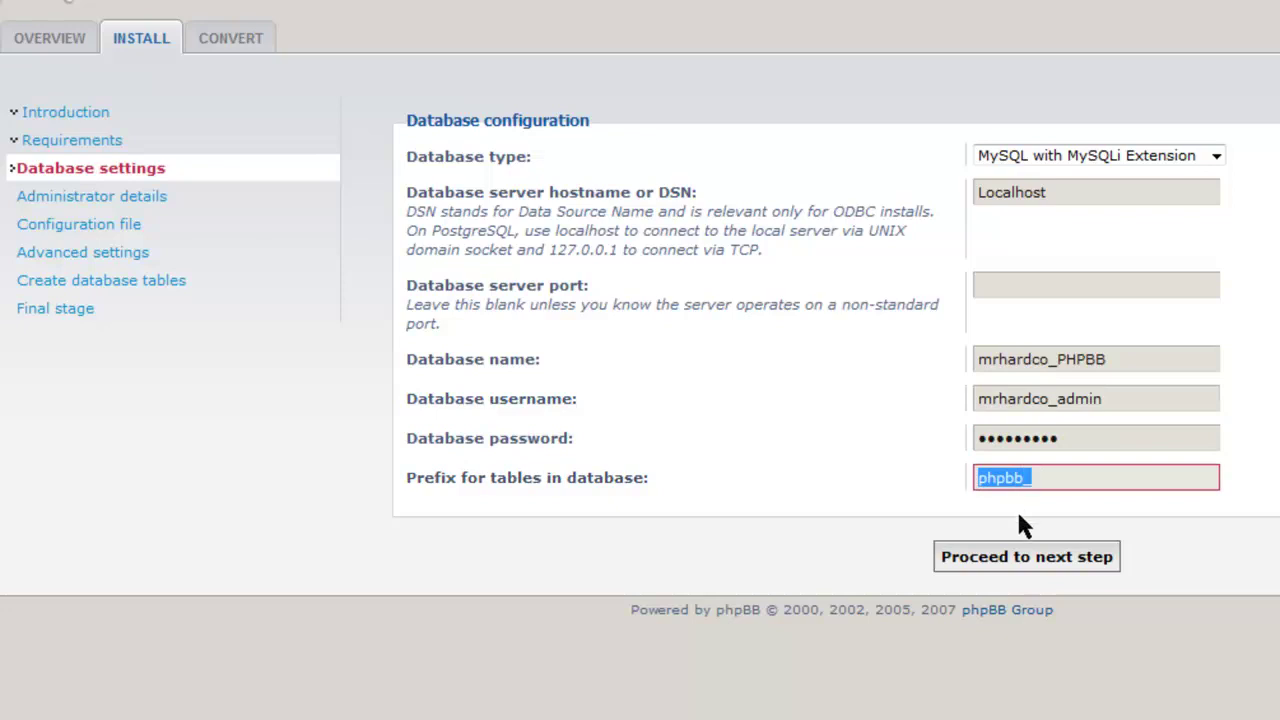
{"action": "left_click", "coordinate": [977, 562]}
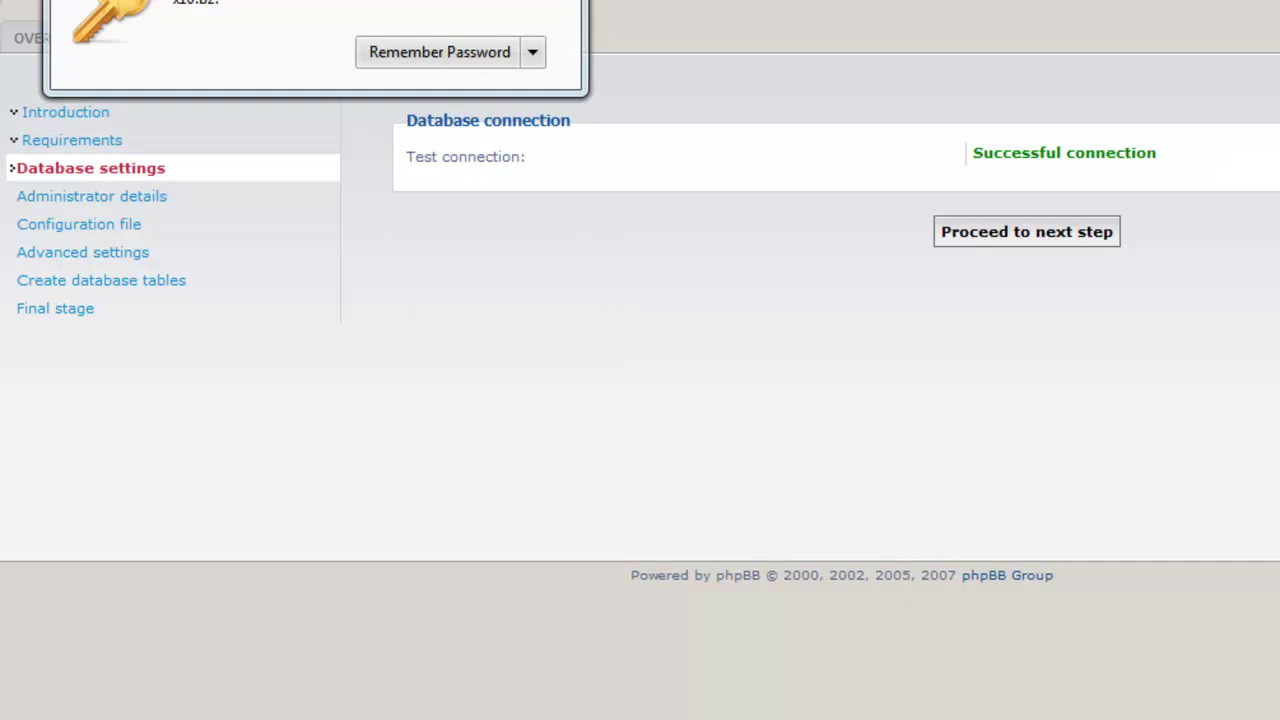
{"action": "left_click", "coordinate": [821, 183]}
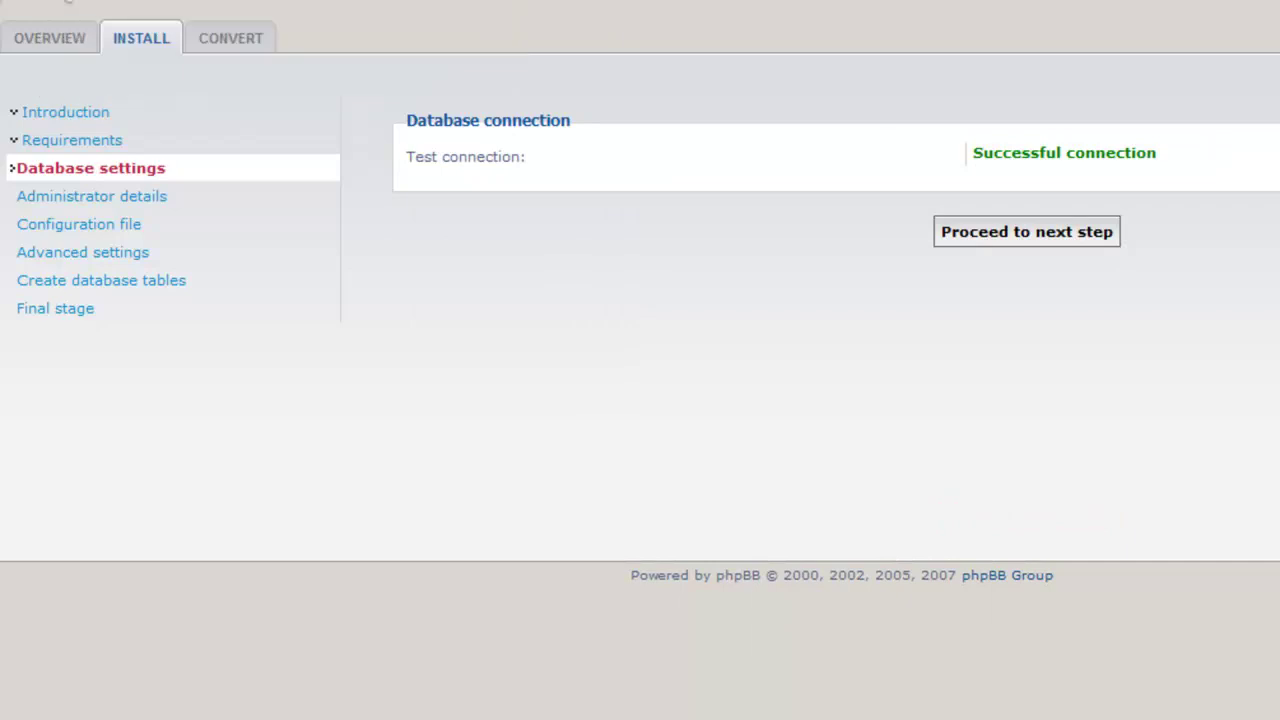
{"action": "left_click", "coordinate": [1028, 244]}
Enter the administrator username and password for the board.
{"action": "left_click", "coordinate": [1017, 191]}
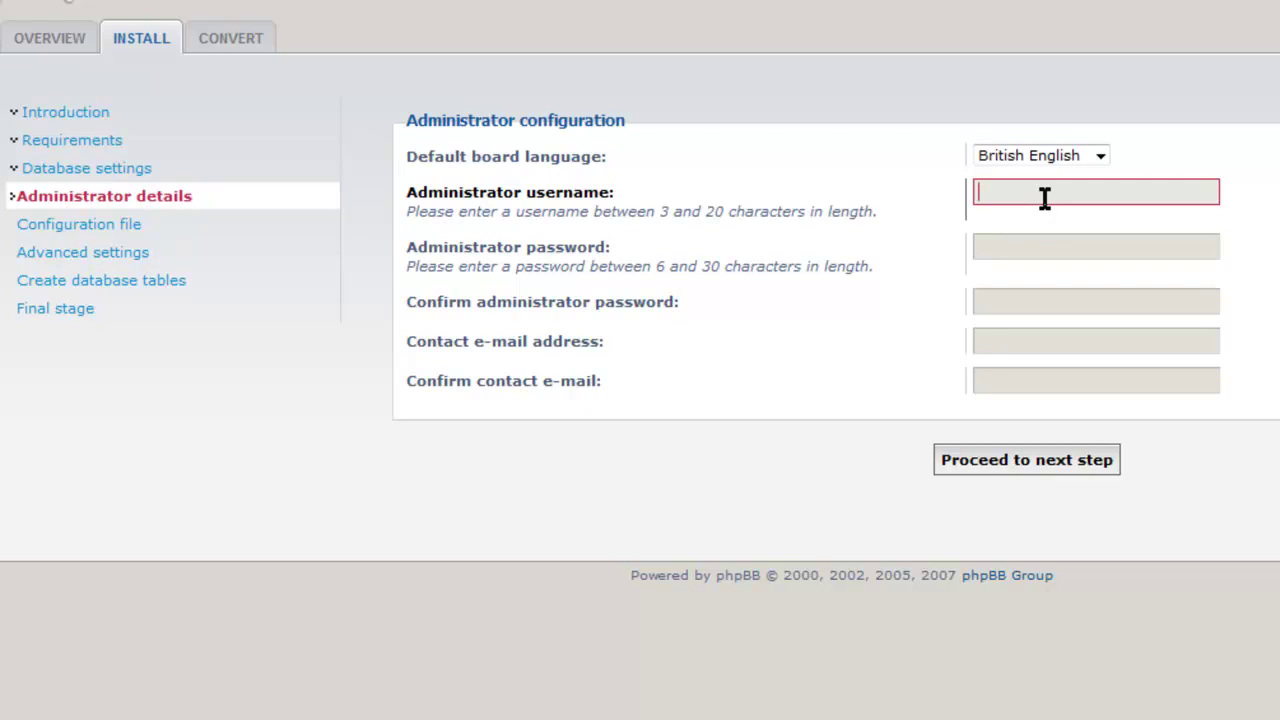
{"action": "type", "text": "Rangers"}
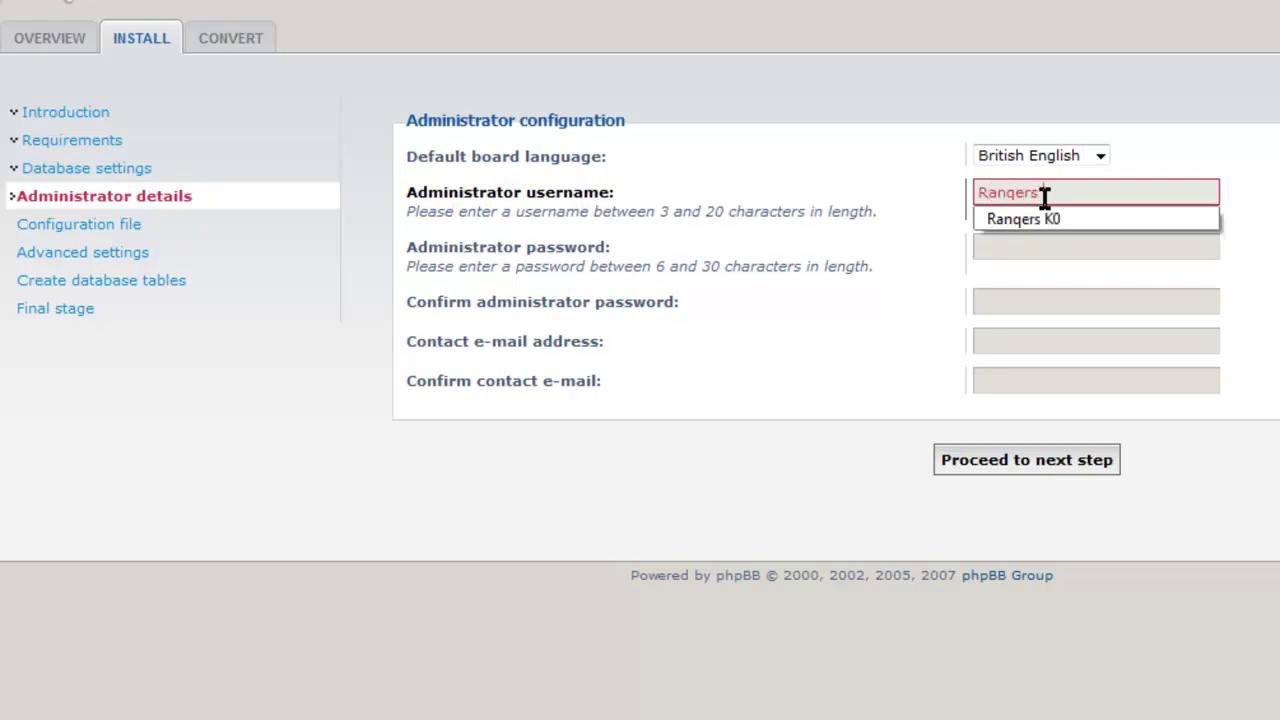
{"action": "key", "text": "Down"}
{"action": "key", "text": "Tab"}
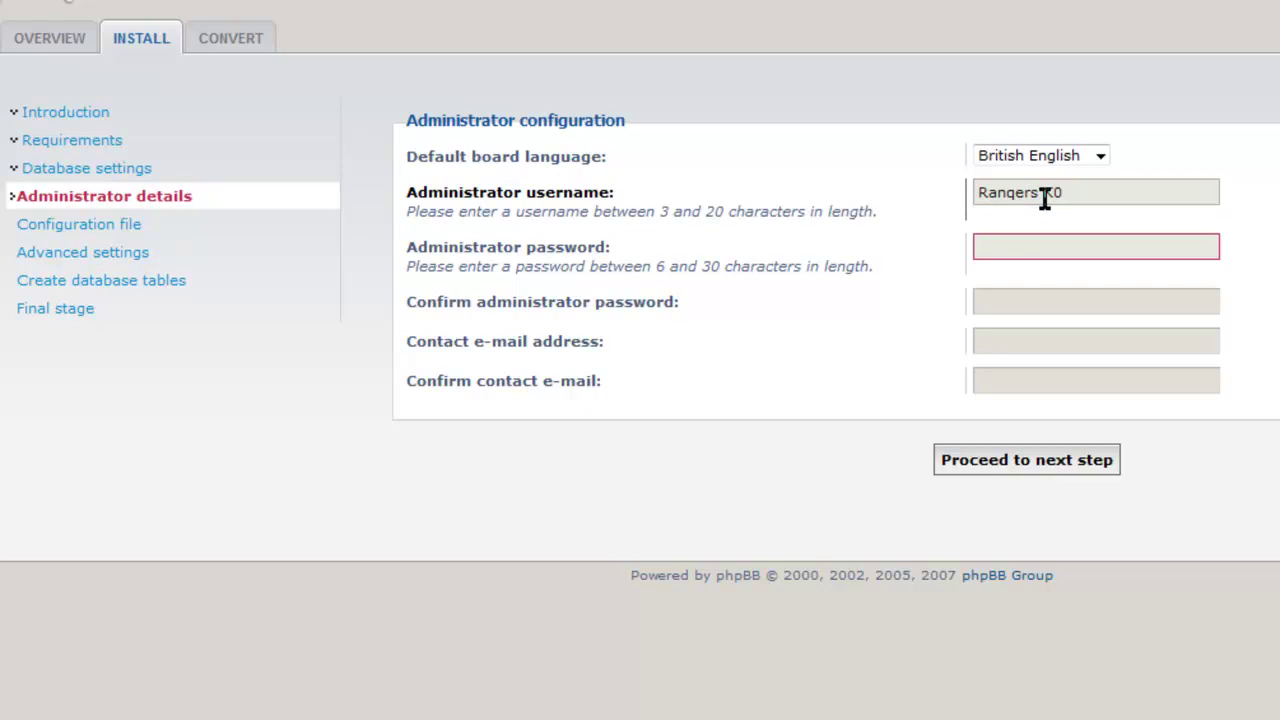
{"action": "key", "text": "shift+Tab"}
{"action": "key", "text": "BackSpace"}
{"action": "type", "text": "MrHardCor"}
{"action": "key", "text": "BackSpace"}
{"action": "key", "text": "BackSpace"}
{"action": "key", "text": "BackSpace"}
{"action": "type", "text": "core"}
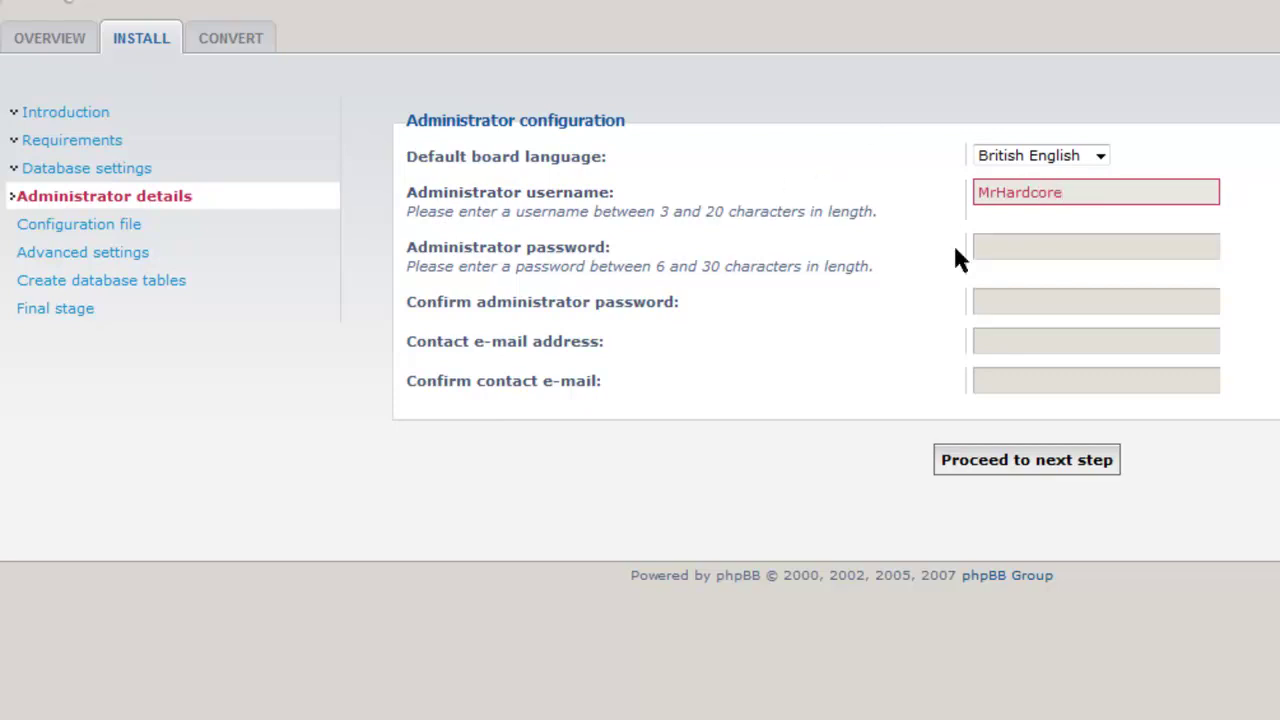
{"action": "left_click", "coordinate": [1003, 252]}
{"action": "type", "text": "**********"}
{"action": "key", "text": "Tab"}
{"action": "type", "text": "**********"}
Enter and confirm the contact e-mail address, then submit the administrator details.
{"action": "key", "text": "Tab"}
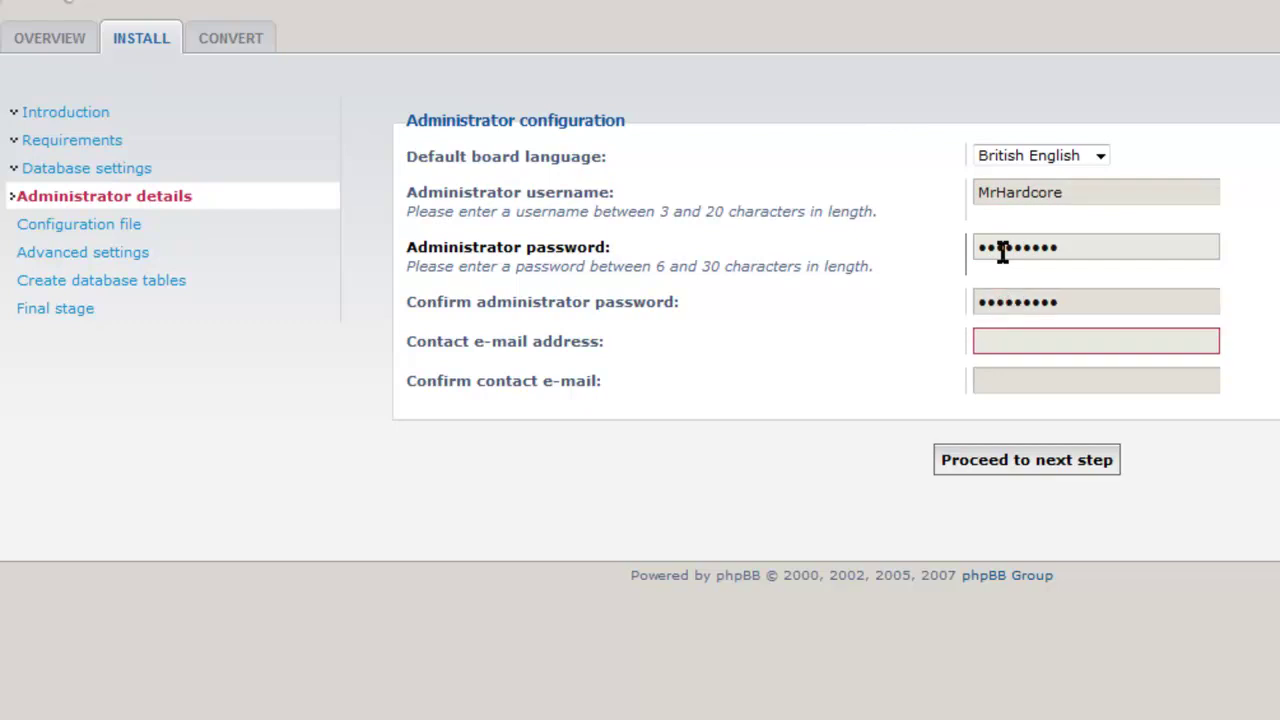
{"action": "key", "text": "Tab"}
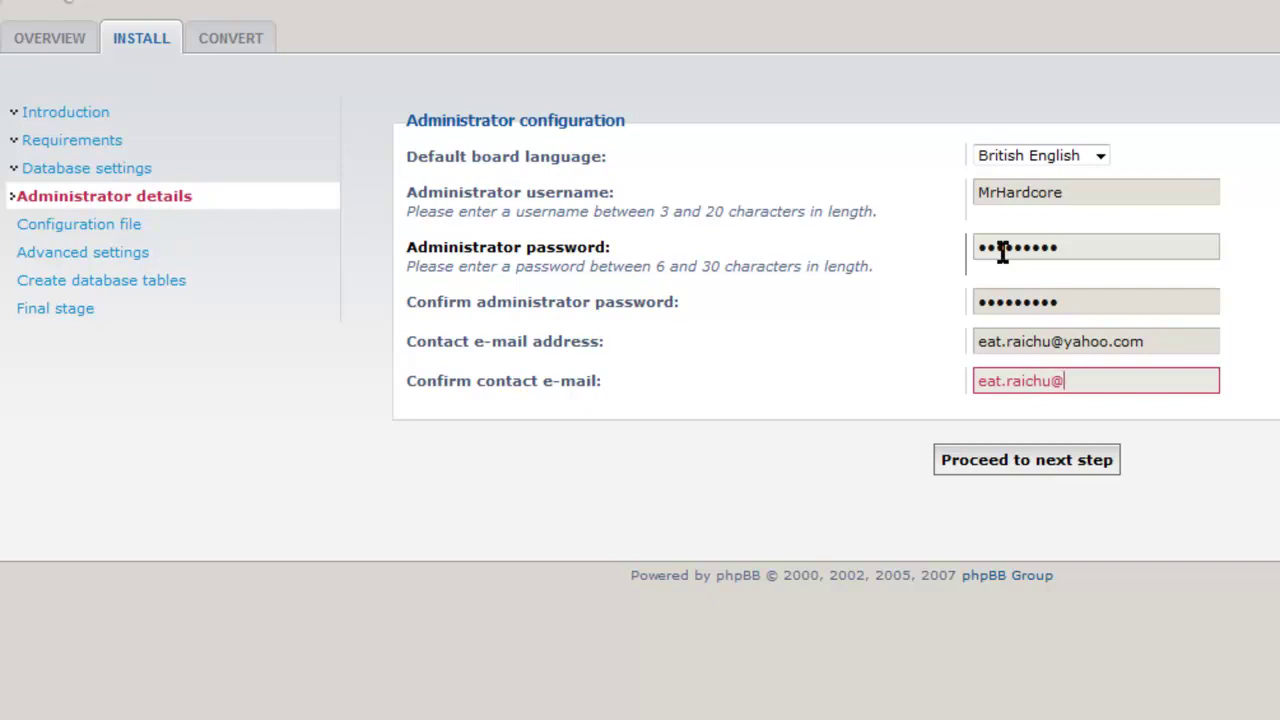
{"action": "left_click", "coordinate": [1031, 464]}
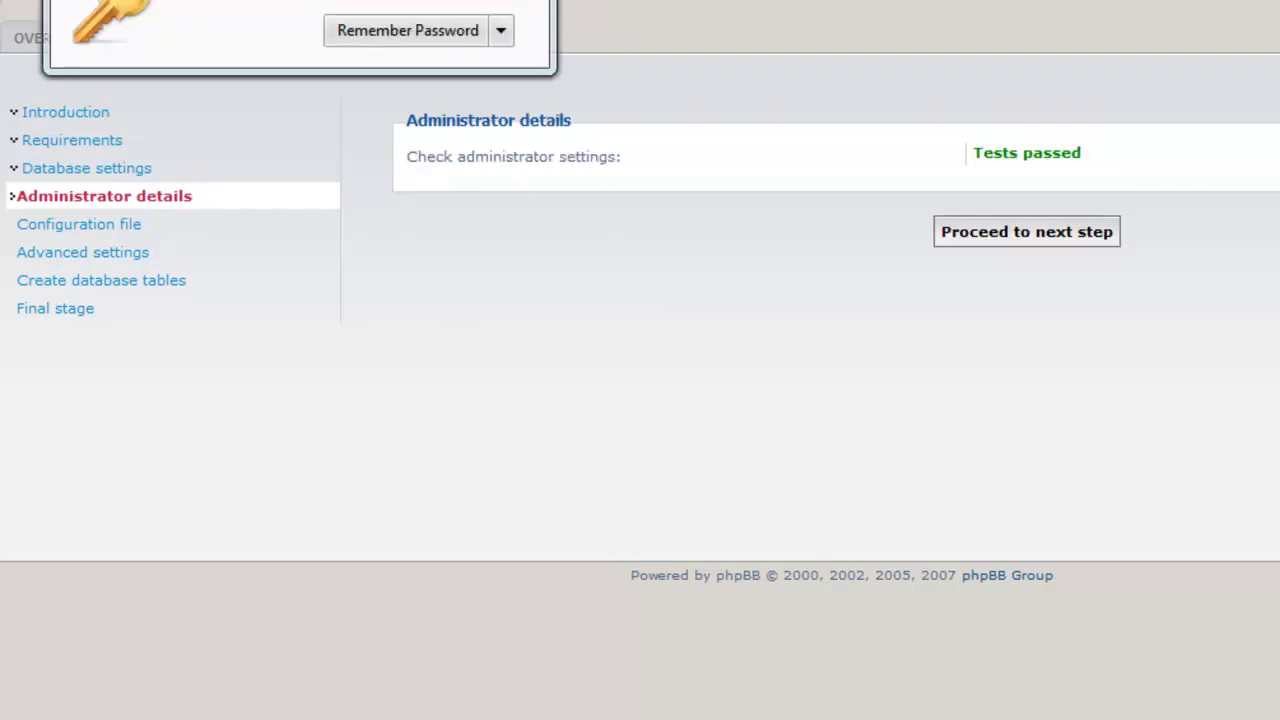
{"action": "left_click", "coordinate": [868, 378]}
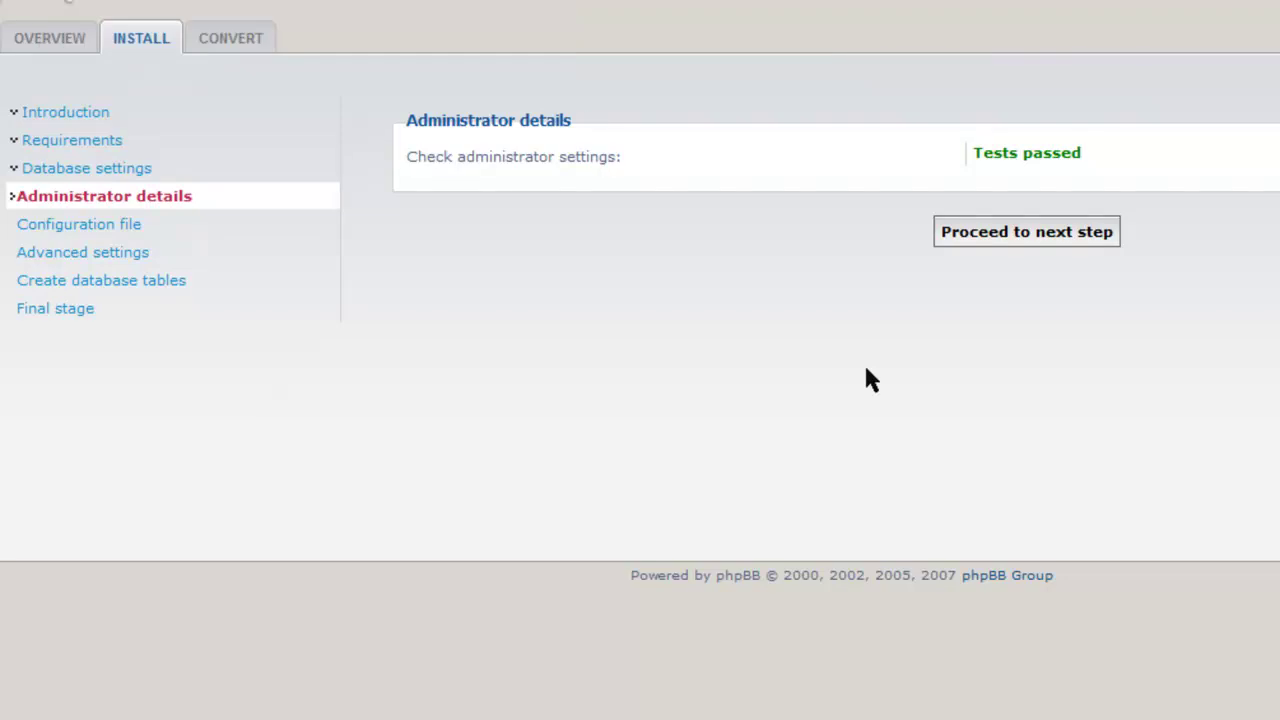
{"action": "left_click", "coordinate": [1060, 230]}
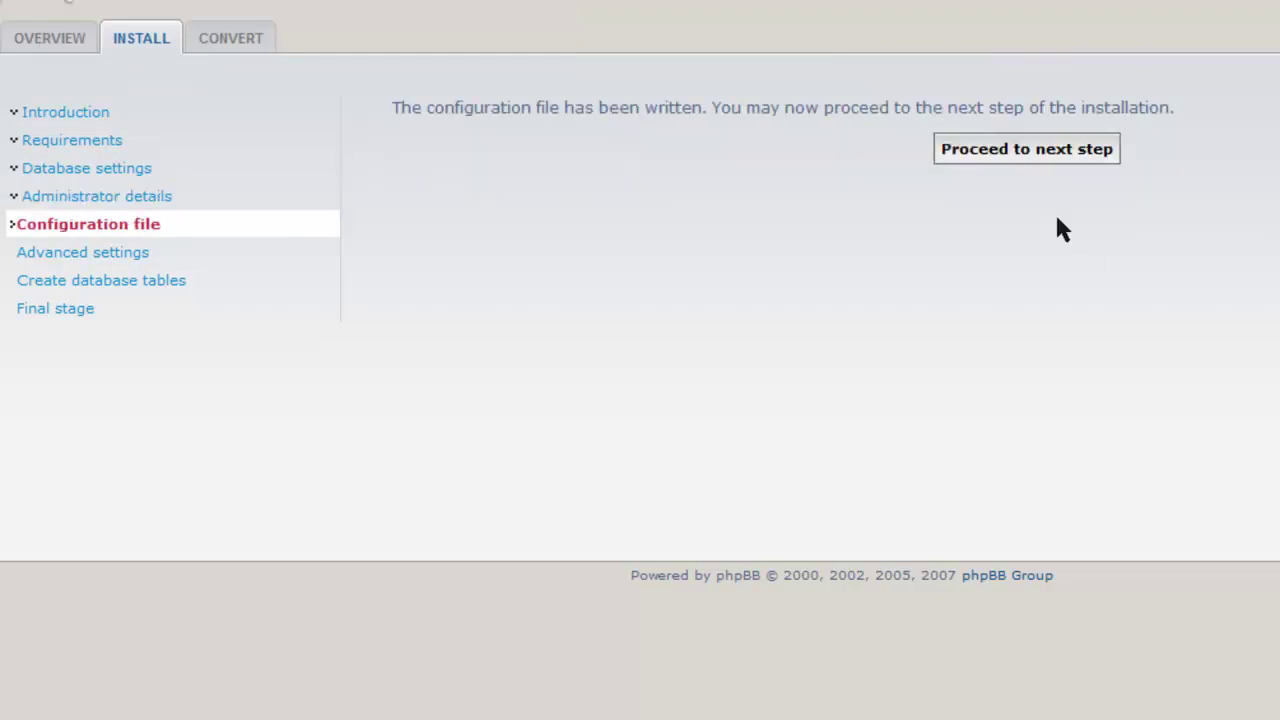
In the Advanced settings, set Cookie secure to Enabled.
{"action": "left_click", "coordinate": [1023, 152]}
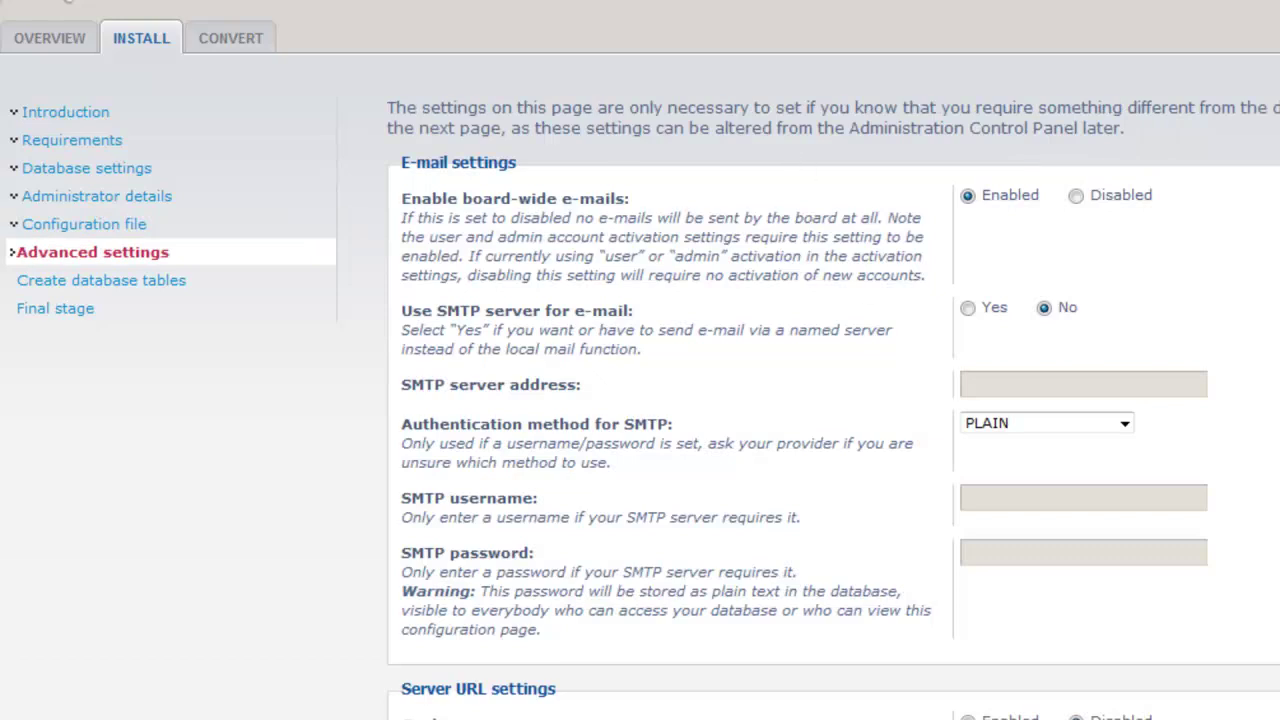
{"action": "scroll", "coordinate": [640, 360], "scroll_direction": "down", "scroll_amount": 4}
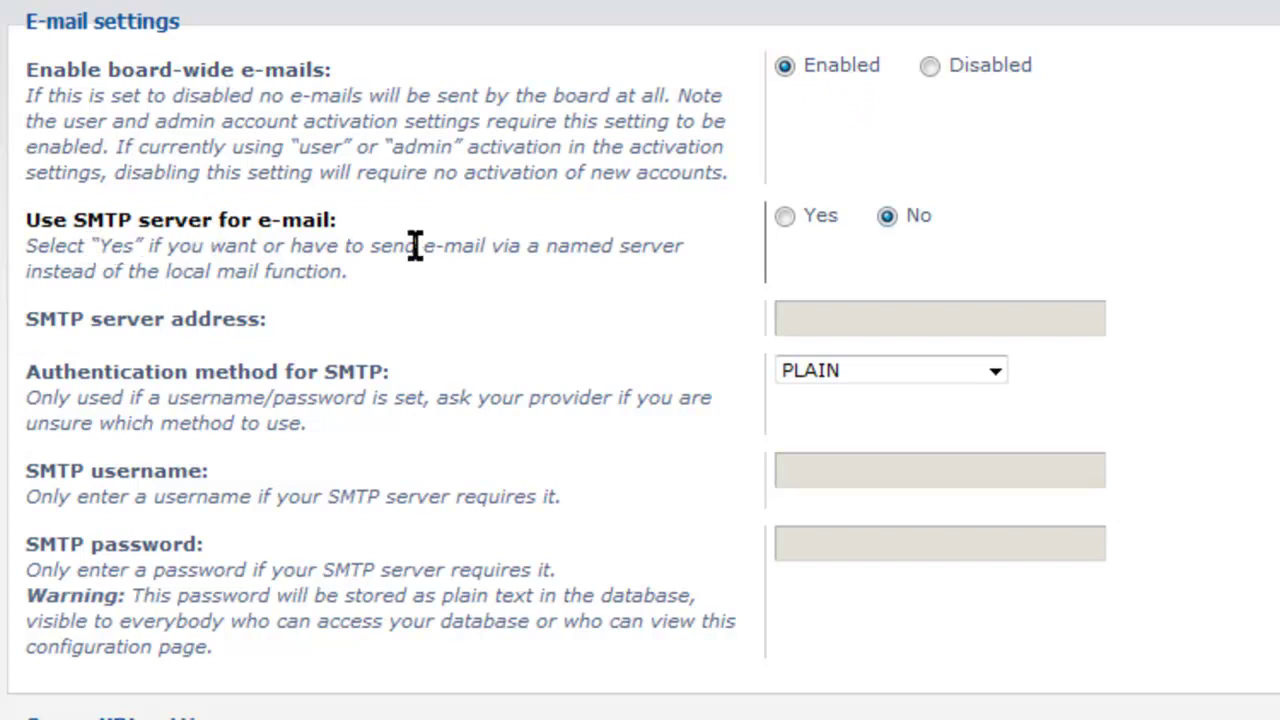
{"action": "scroll", "coordinate": [757, 155], "scroll_direction": "down", "scroll_amount": 3}
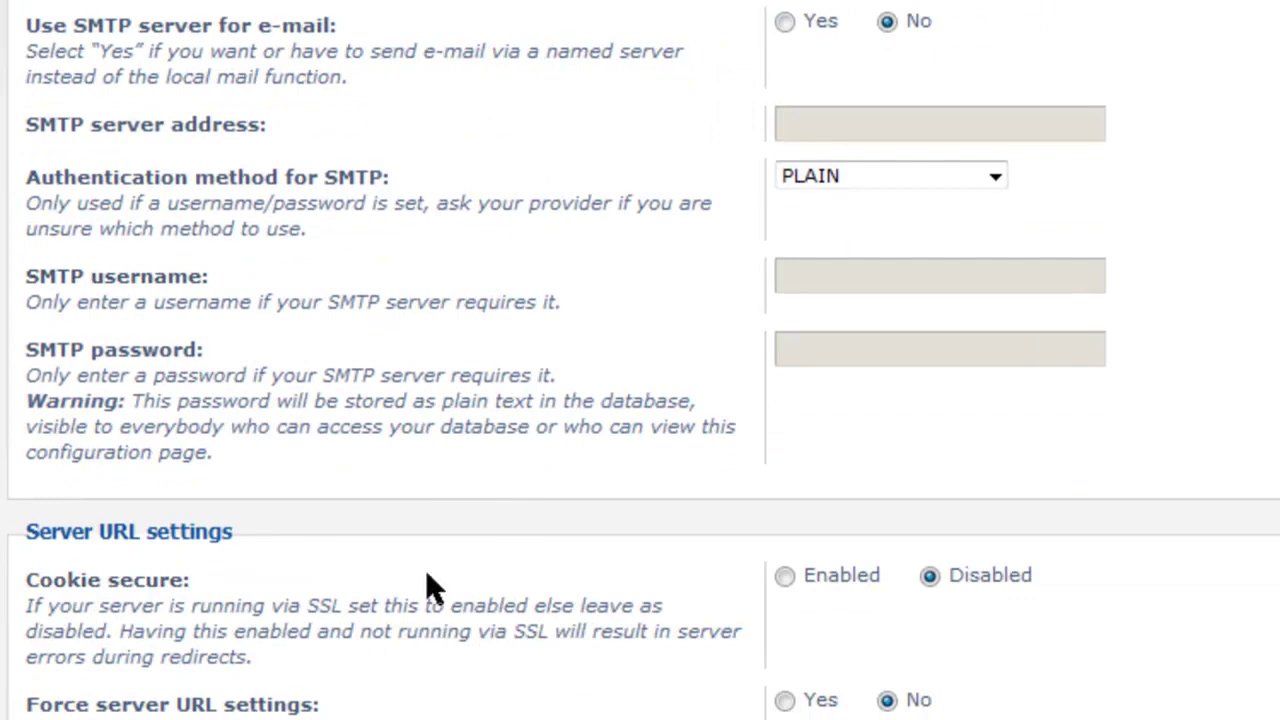
{"action": "scroll", "coordinate": [640, 360], "scroll_direction": "down", "scroll_amount": 4}
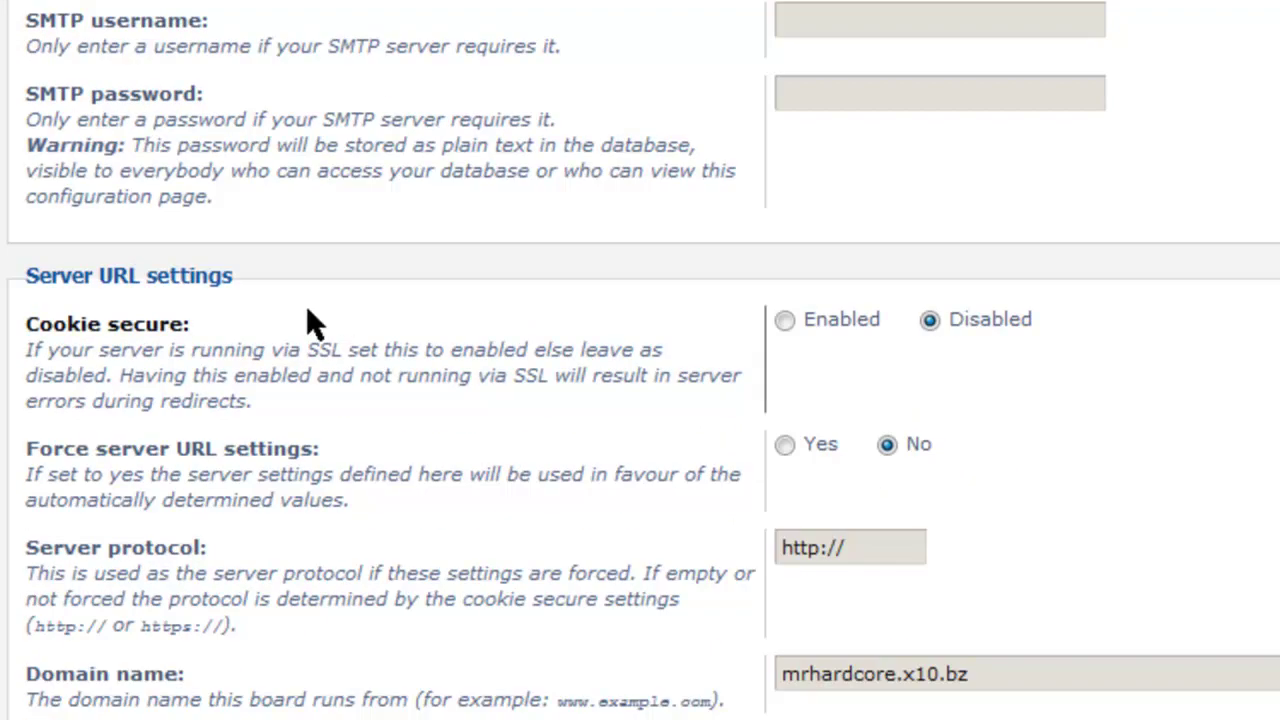
{"action": "left_click", "coordinate": [809, 325]}
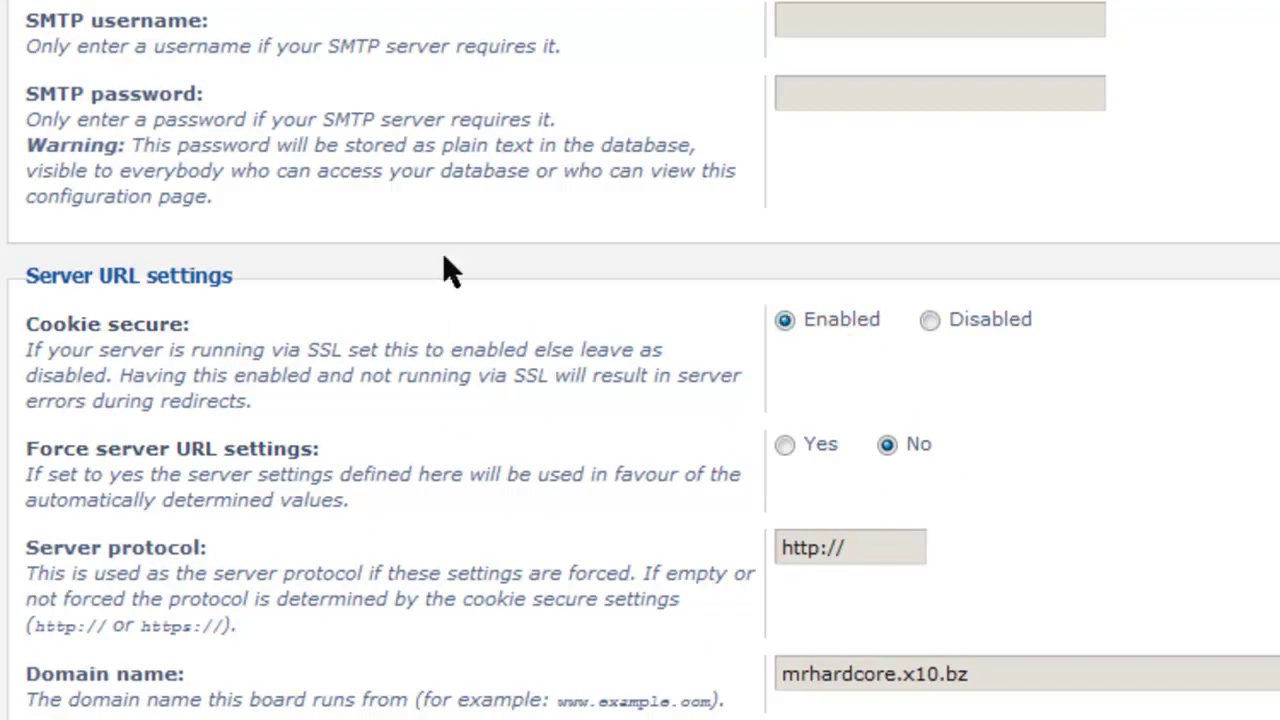
{"action": "left_click_drag", "start_coordinate": [308, 356], "coordinate": [385, 352]}
{"action": "left_click", "coordinate": [385, 352]}
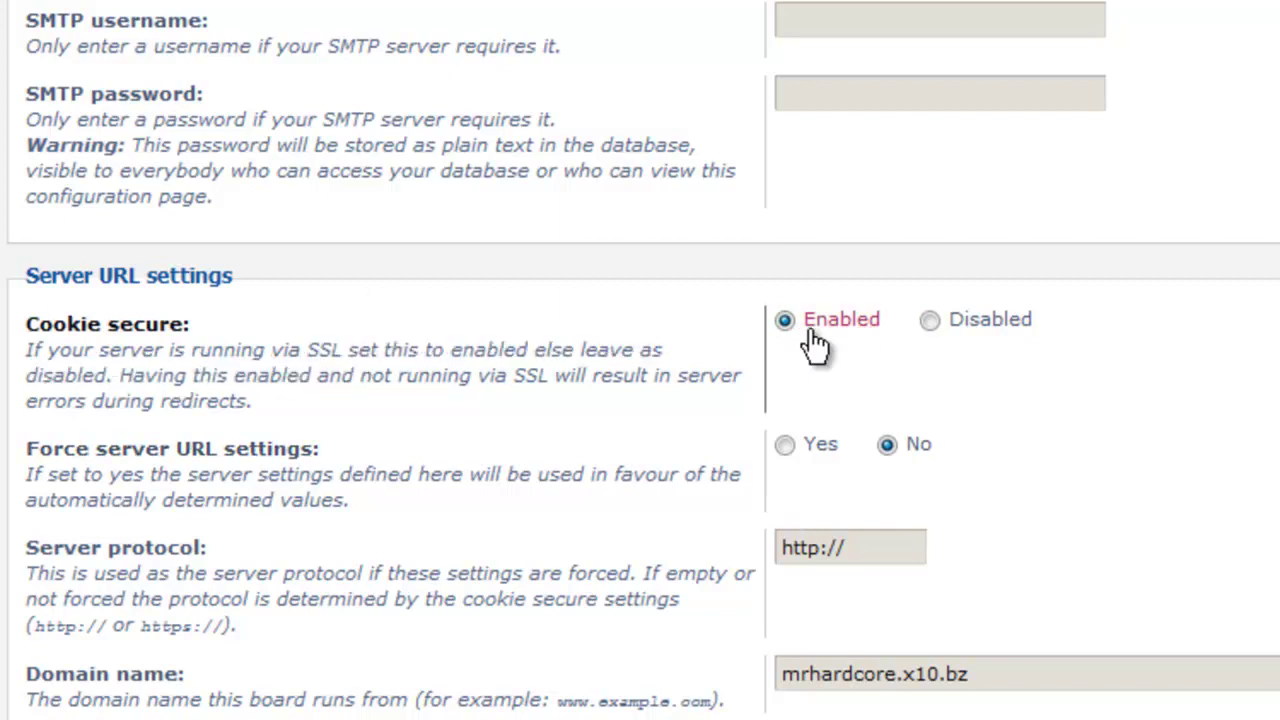
{"action": "left_click", "coordinate": [983, 342]}
{"action": "left_click", "coordinate": [866, 328]}
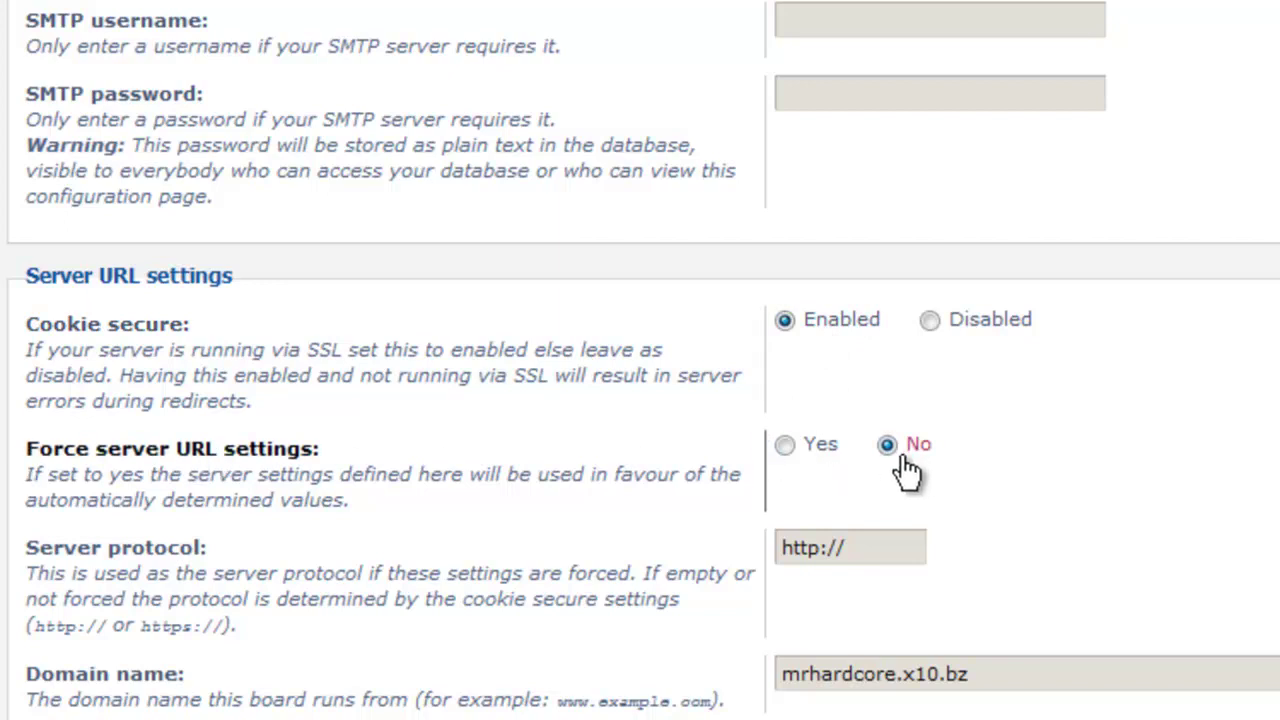
Keep the domain name mrhardcore.x10.bz and check the /forums script path.
{"action": "left_click_drag", "start_coordinate": [972, 674], "coordinate": [471, 636]}
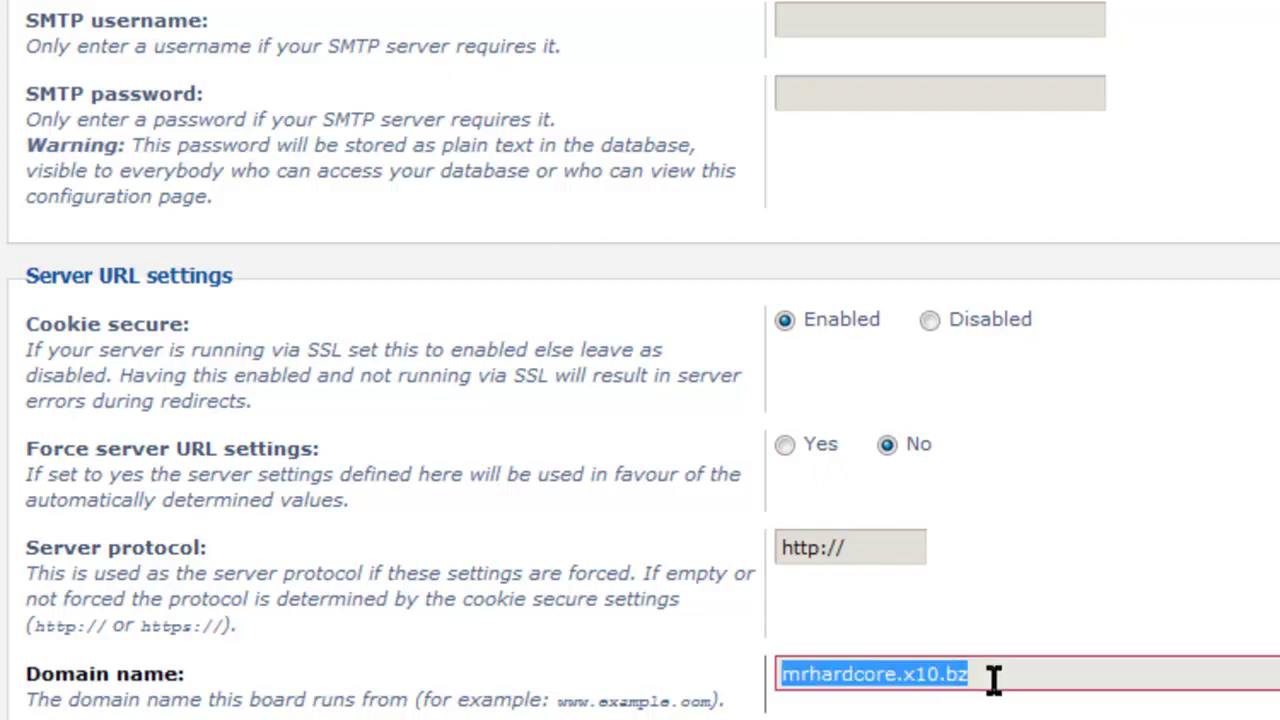
{"action": "type", "text": "M"}
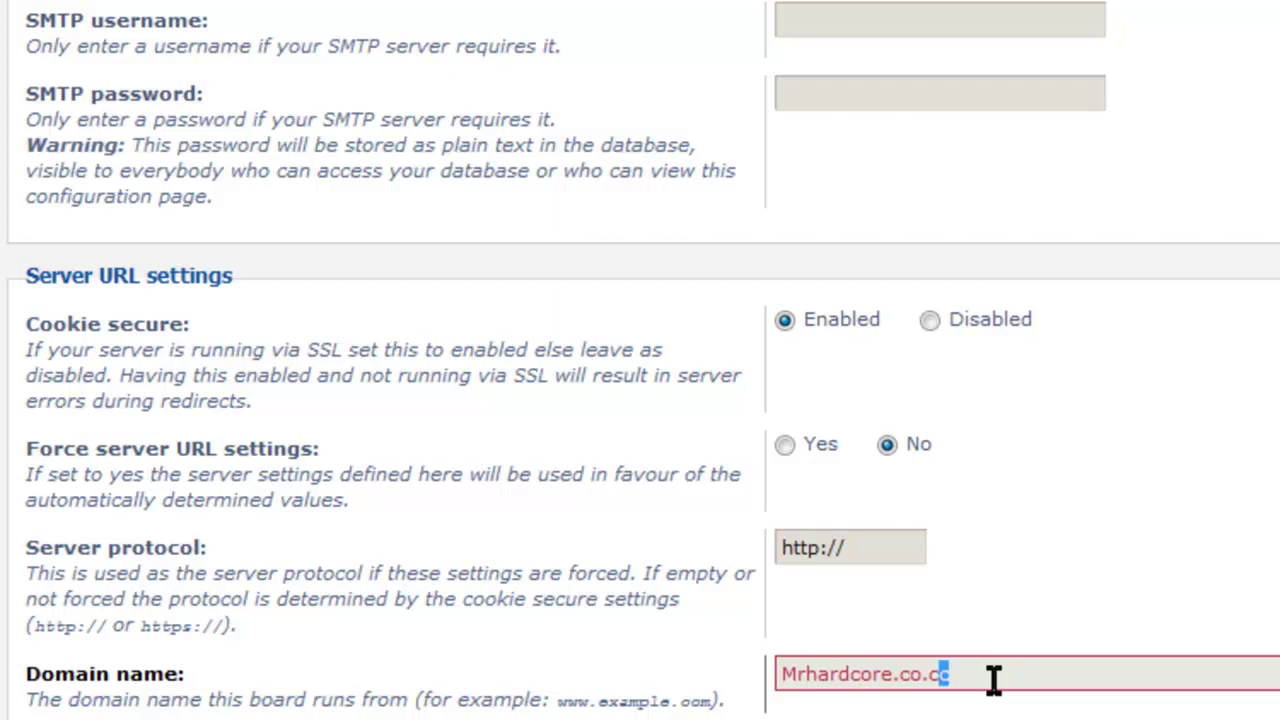
{"action": "key", "text": "shift+Left"}
{"action": "key", "text": "shift+Left"}
{"action": "key", "text": "shift+Left"}
{"action": "key", "text": "shift+Left"}
{"action": "key", "text": "shift+Left"}
{"action": "key", "text": "shift+Left"}
{"action": "key", "text": "shift+Left"}
{"action": "key", "text": "shift+Left"}
{"action": "key", "text": "shift+Left"}
{"action": "key", "text": "shift+Left"}
{"action": "key", "text": "shift+Left"}
{"action": "key", "text": "shift+Left"}
{"action": "key", "text": "shift+Left"}
{"action": "key", "text": "shift+Left"}
{"action": "key", "text": "shift+Left"}
{"action": "key", "text": "BackSpace"}
{"action": "type", "text": "my"}
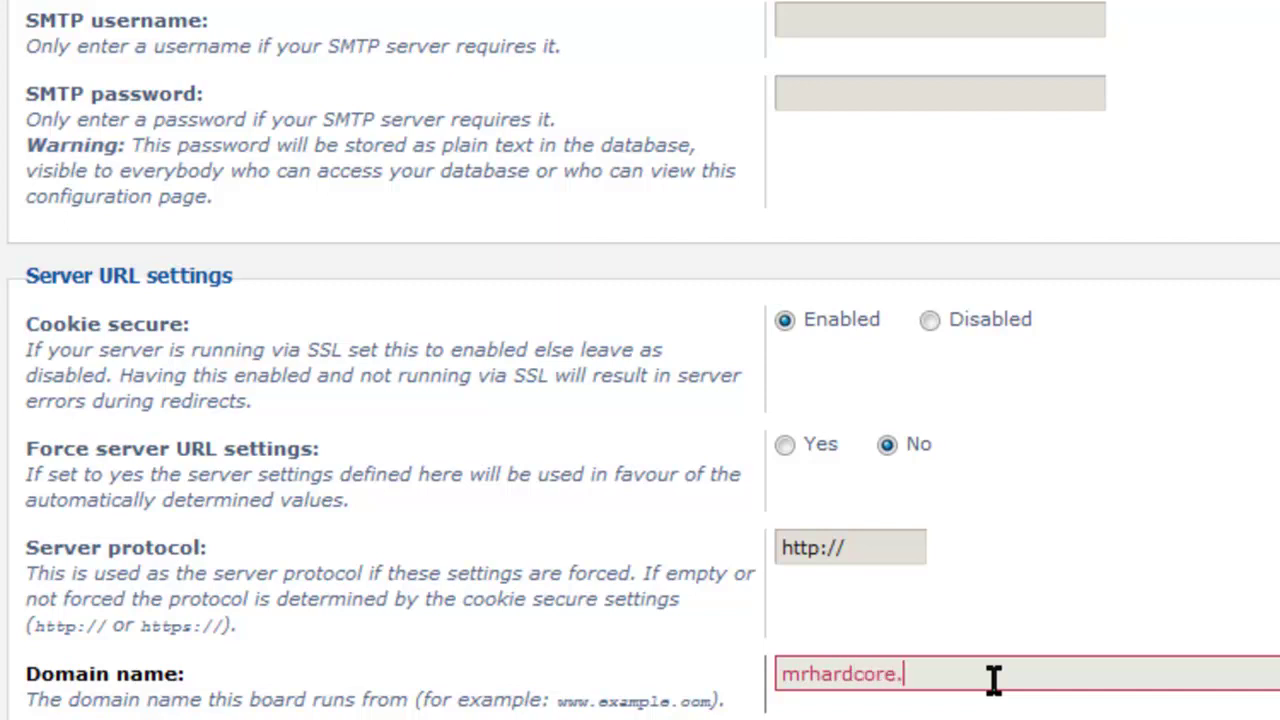
{"action": "type", "text": "hardcore.x10.bz"}
{"action": "key", "text": "Tab"}
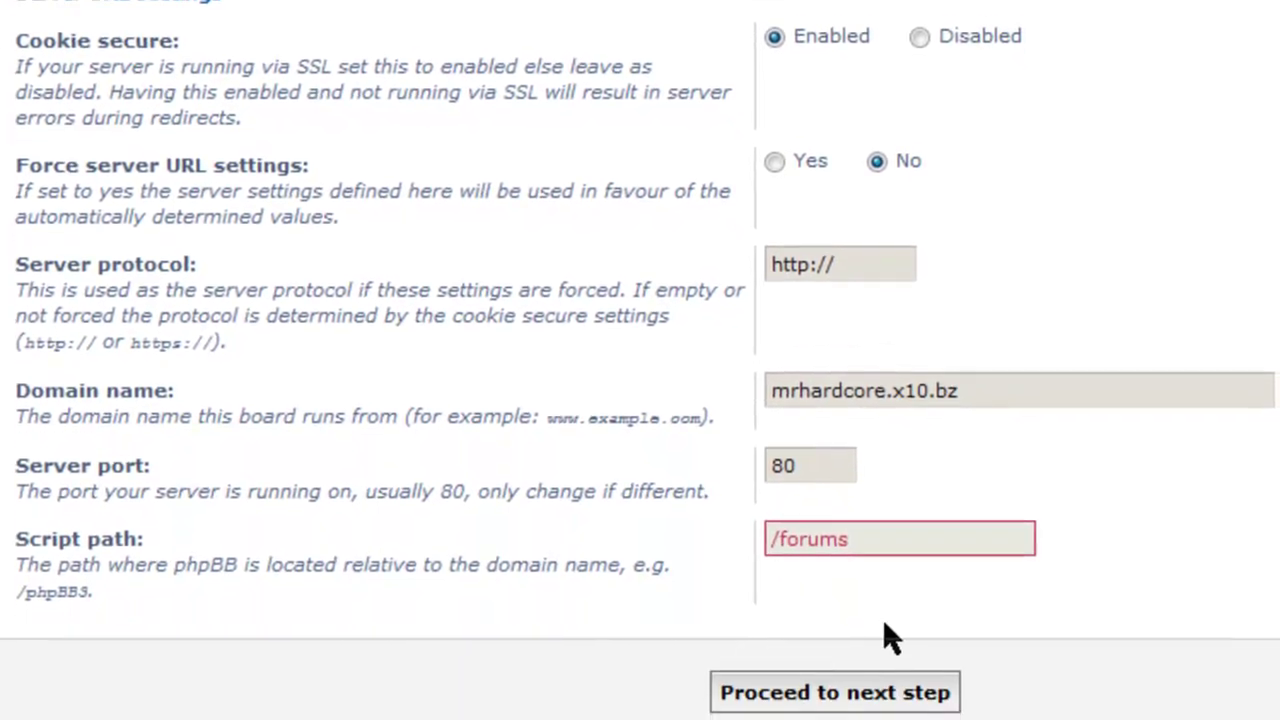
{"action": "left_click", "coordinate": [880, 692]}
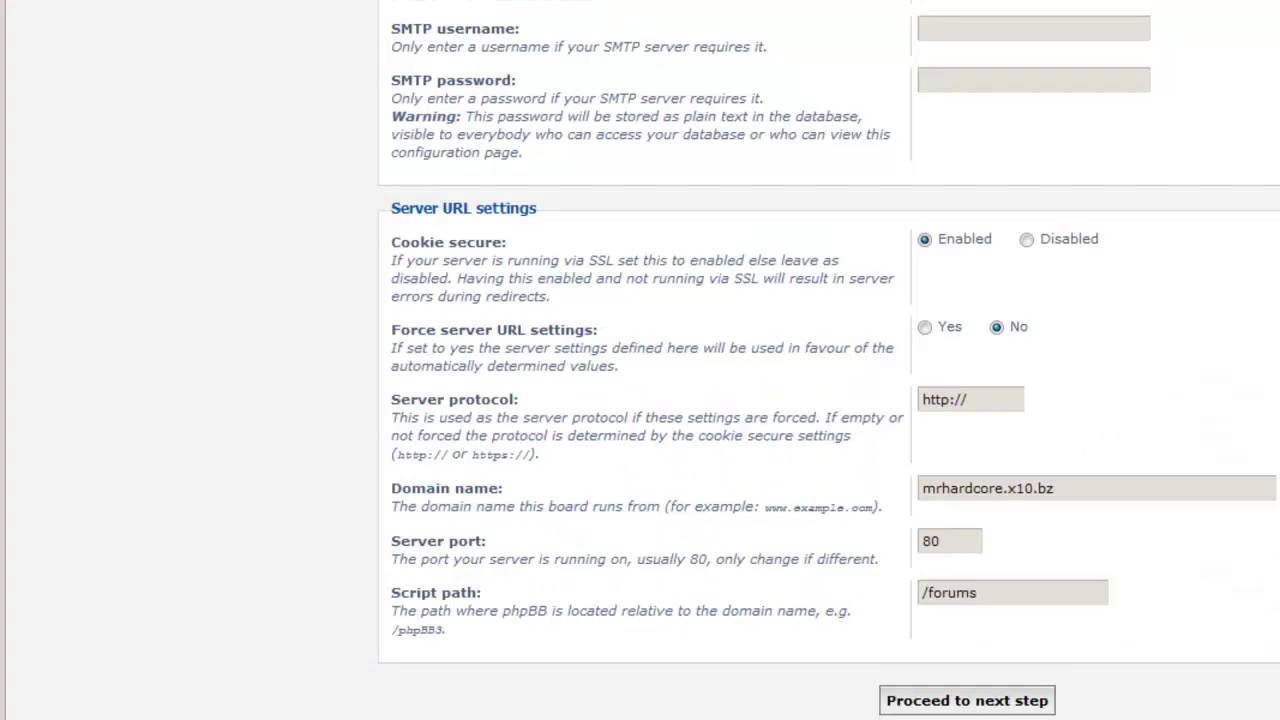
Submit the advanced settings, complete the final installation stage and log in.
{"action": "left_click", "coordinate": [1012, 592]}
{"action": "left_click", "coordinate": [980, 702]}
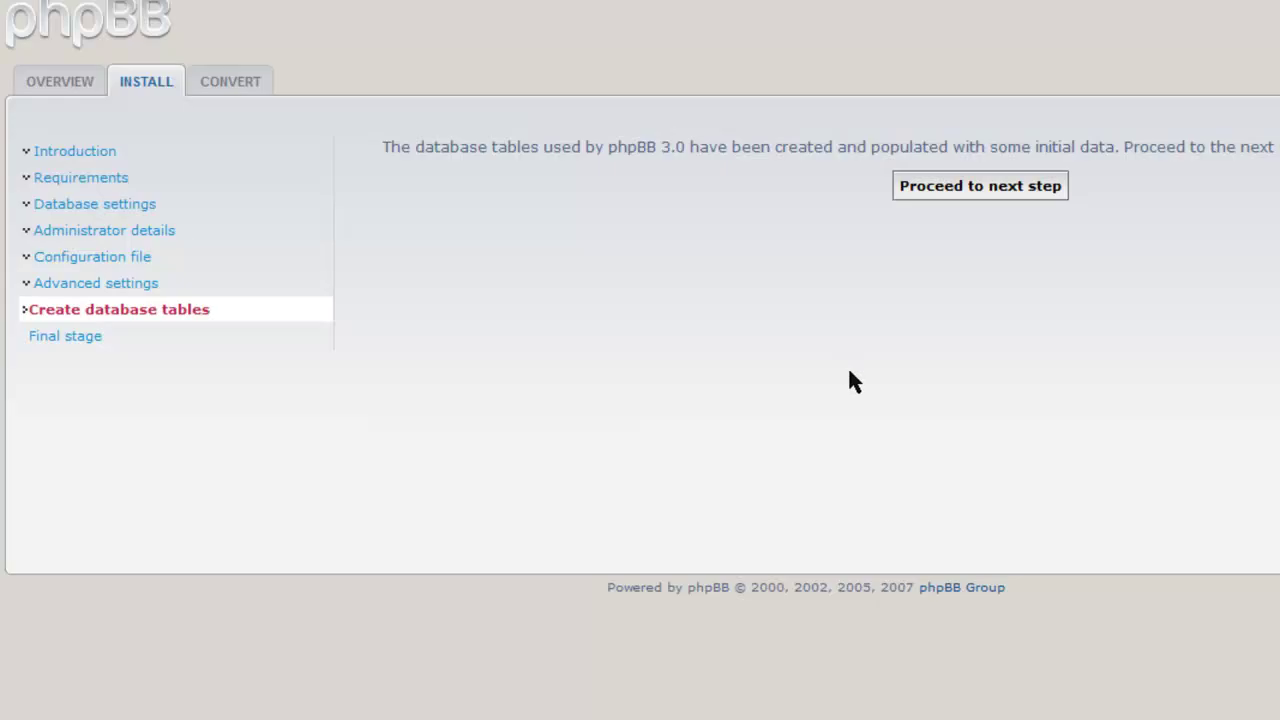
{"action": "left_click", "coordinate": [1001, 188]}
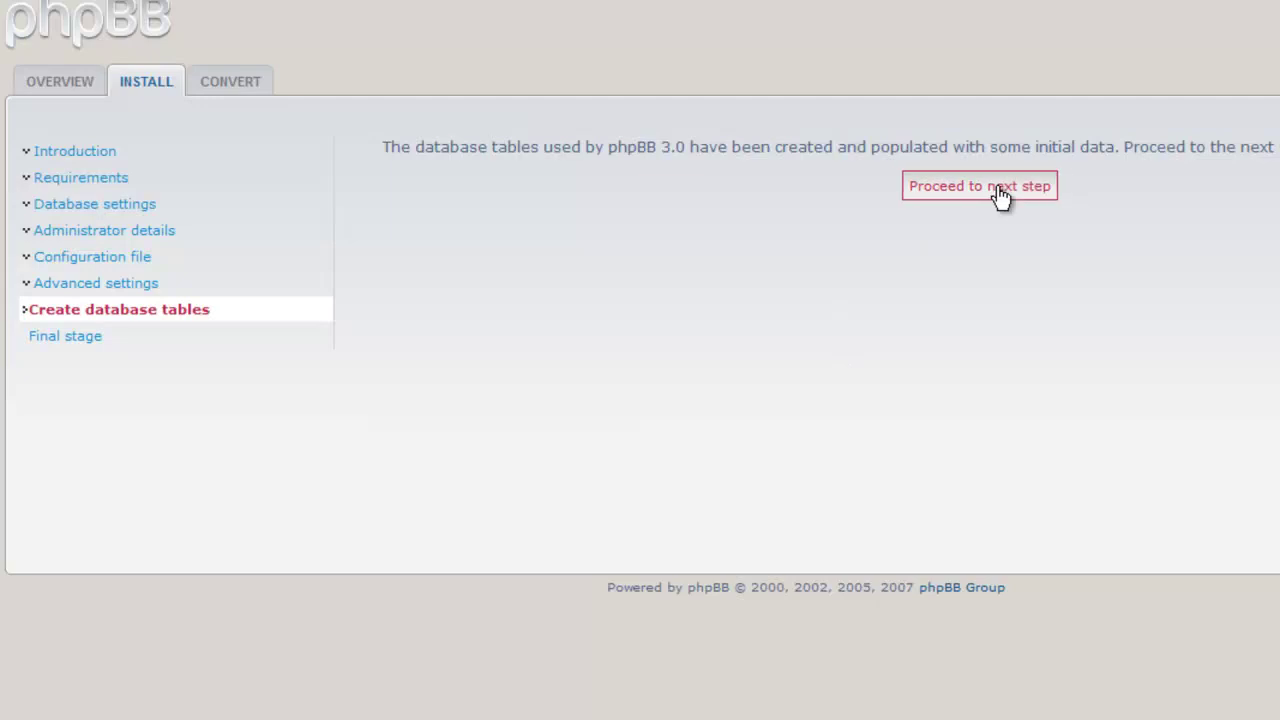
{"action": "left_click", "coordinate": [972, 484]}
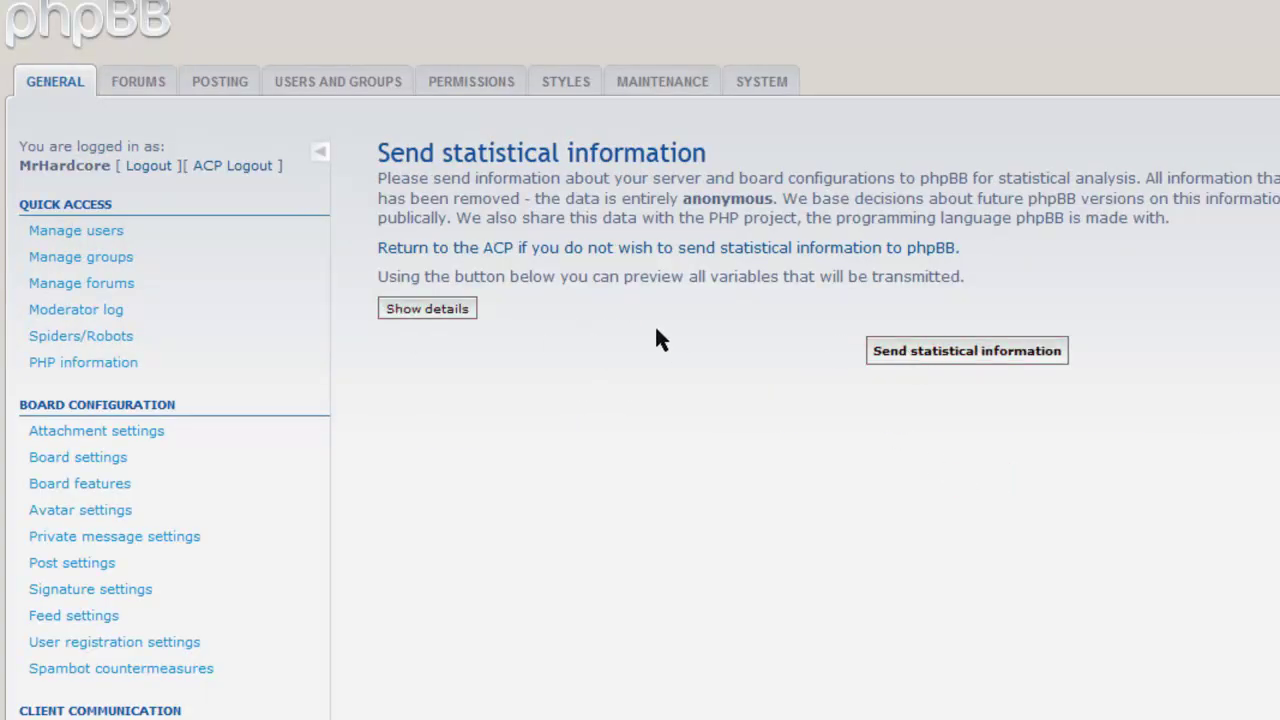
Send the anonymous statistics to phpBB and open the ACP start page.
{"action": "left_click", "coordinate": [973, 370]}
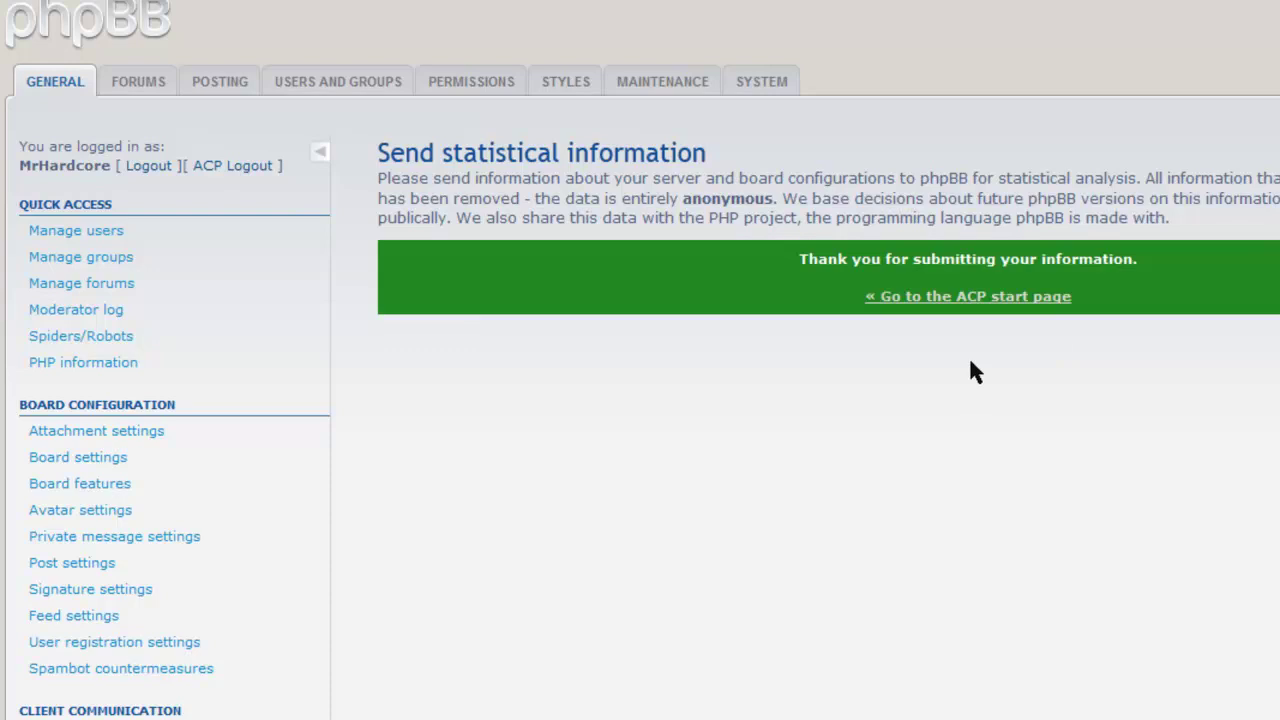
{"action": "left_click", "coordinate": [970, 298]}
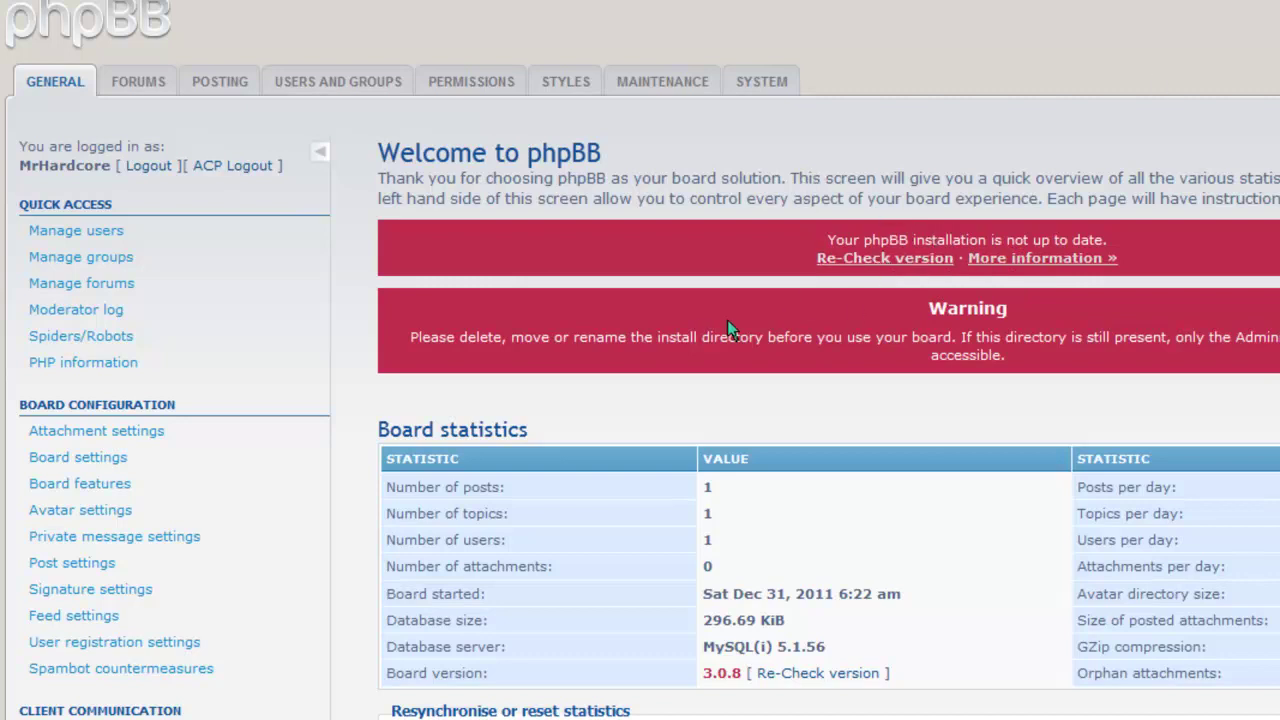
{"action": "scroll", "coordinate": [830, 400], "scroll_direction": "down", "scroll_amount": 4}
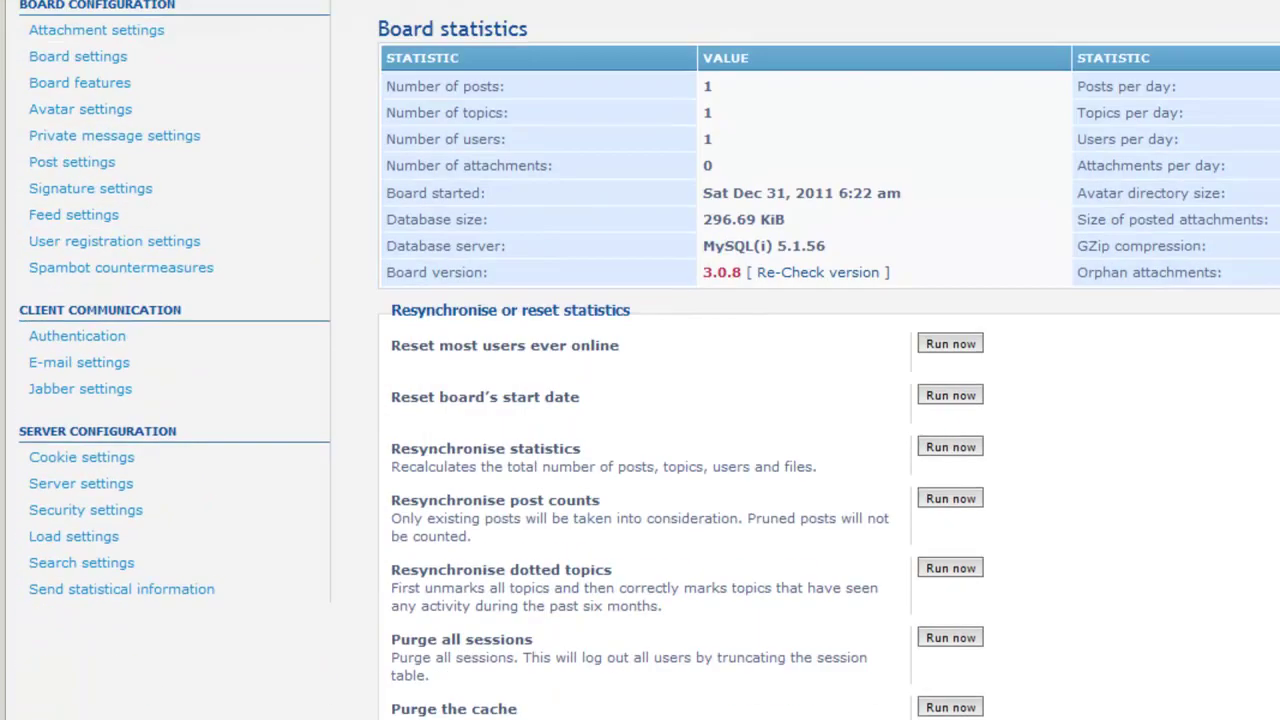
{"action": "scroll", "coordinate": [830, 400], "scroll_direction": "down", "scroll_amount": 4}
{"action": "scroll", "coordinate": [830, 400], "scroll_direction": "up", "scroll_amount": 5}
{"action": "scroll", "coordinate": [830, 400], "scroll_direction": "up", "scroll_amount": 4}
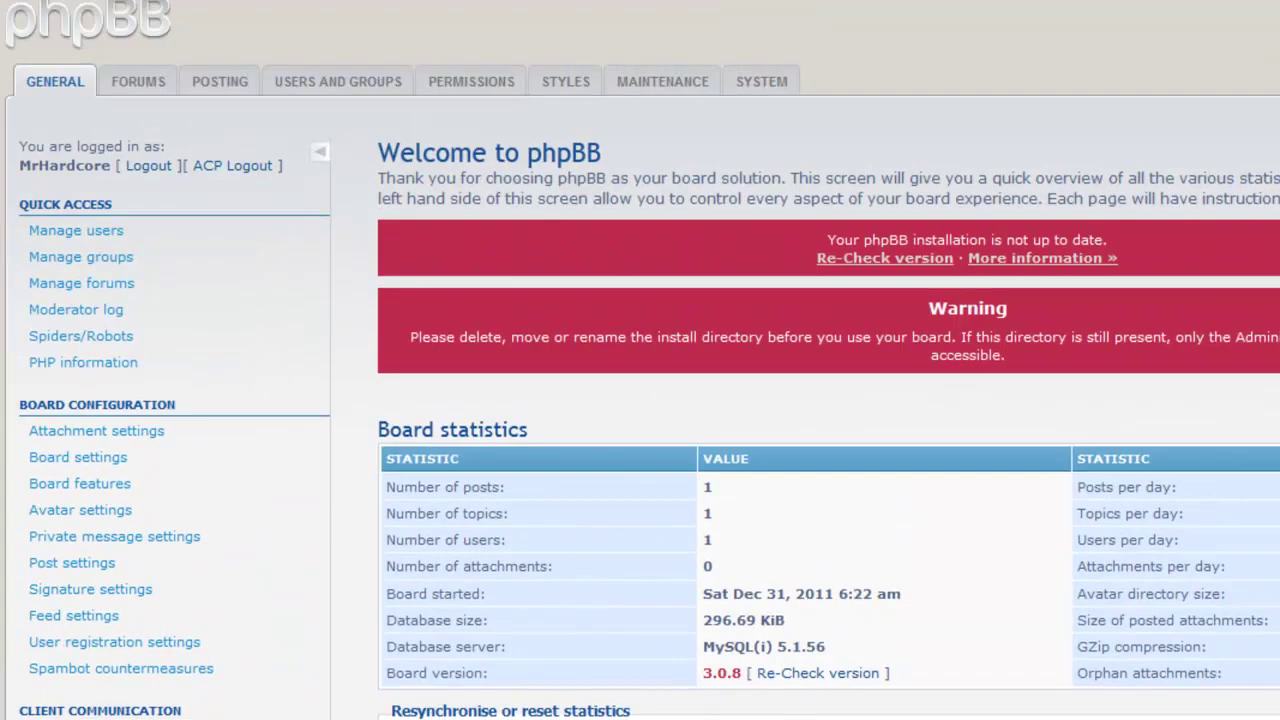
Delete the install folder from the server's forums directory in SmartFTP.
{"action": "left_click", "coordinate": [42, 236]}
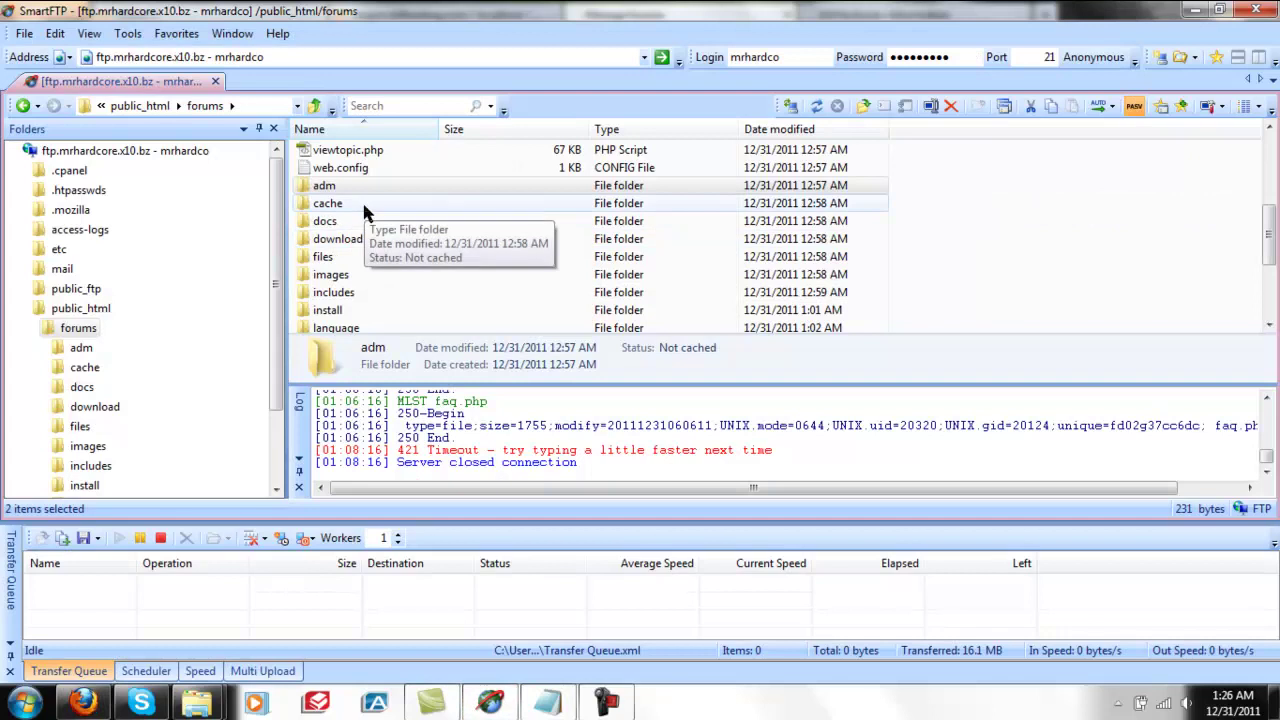
{"action": "left_click", "coordinate": [345, 310]}
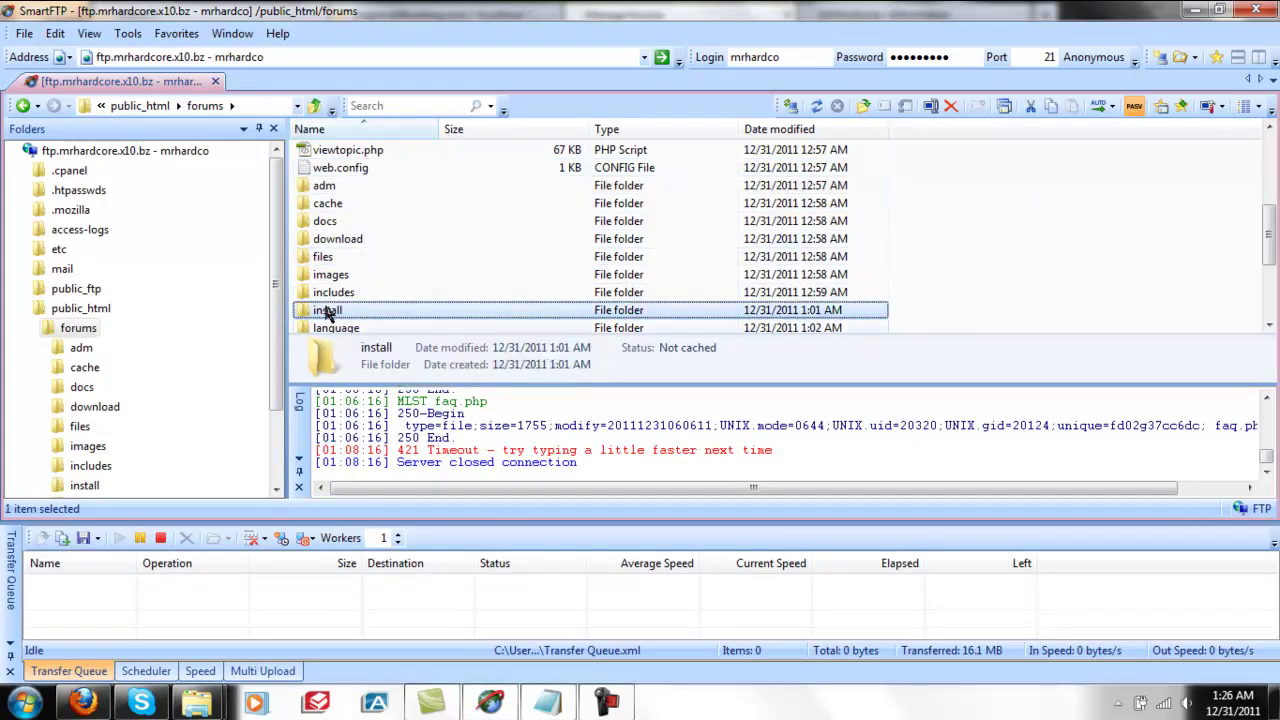
{"action": "right_click", "coordinate": [331, 313]}
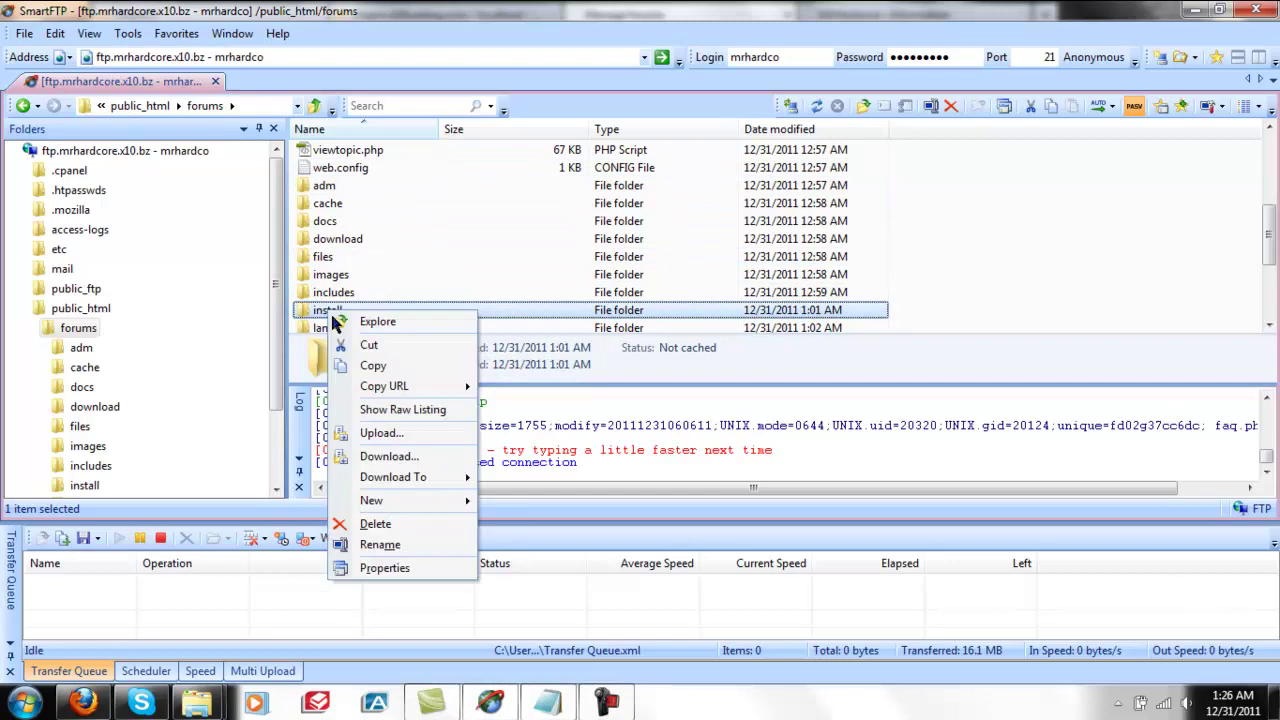
{"action": "left_click", "coordinate": [375, 523]}
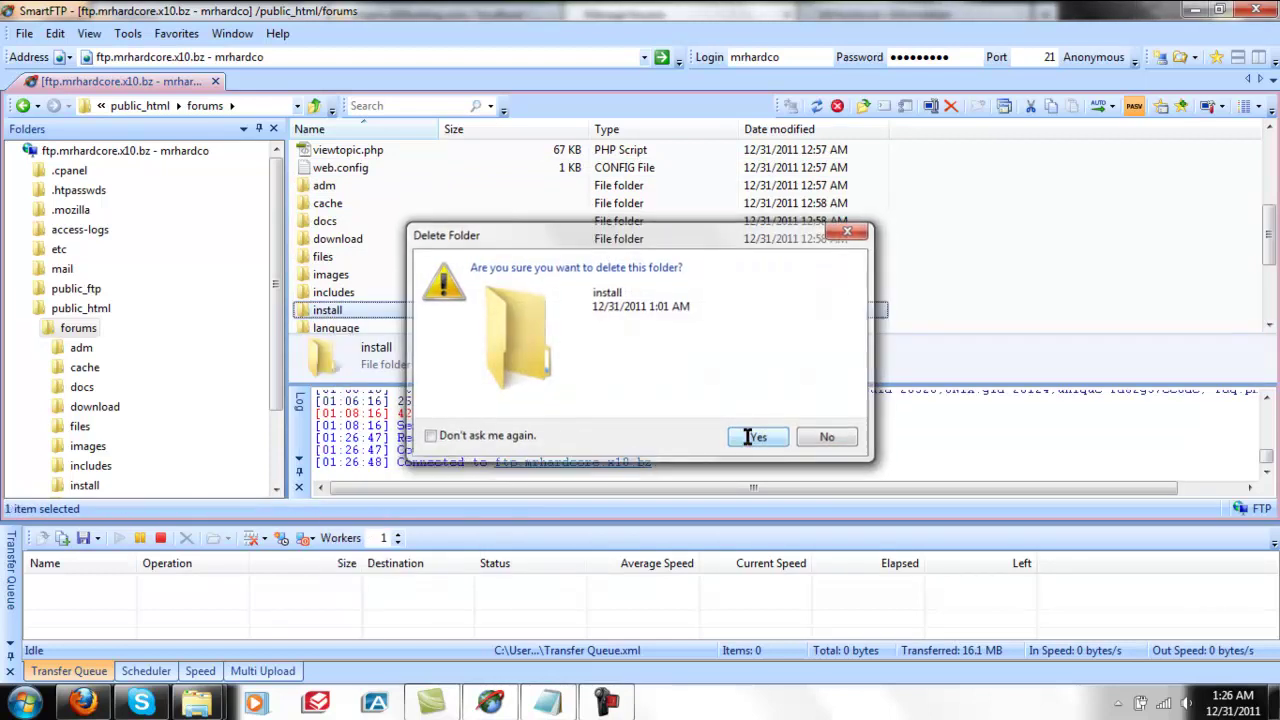
{"action": "left_click", "coordinate": [759, 437]}
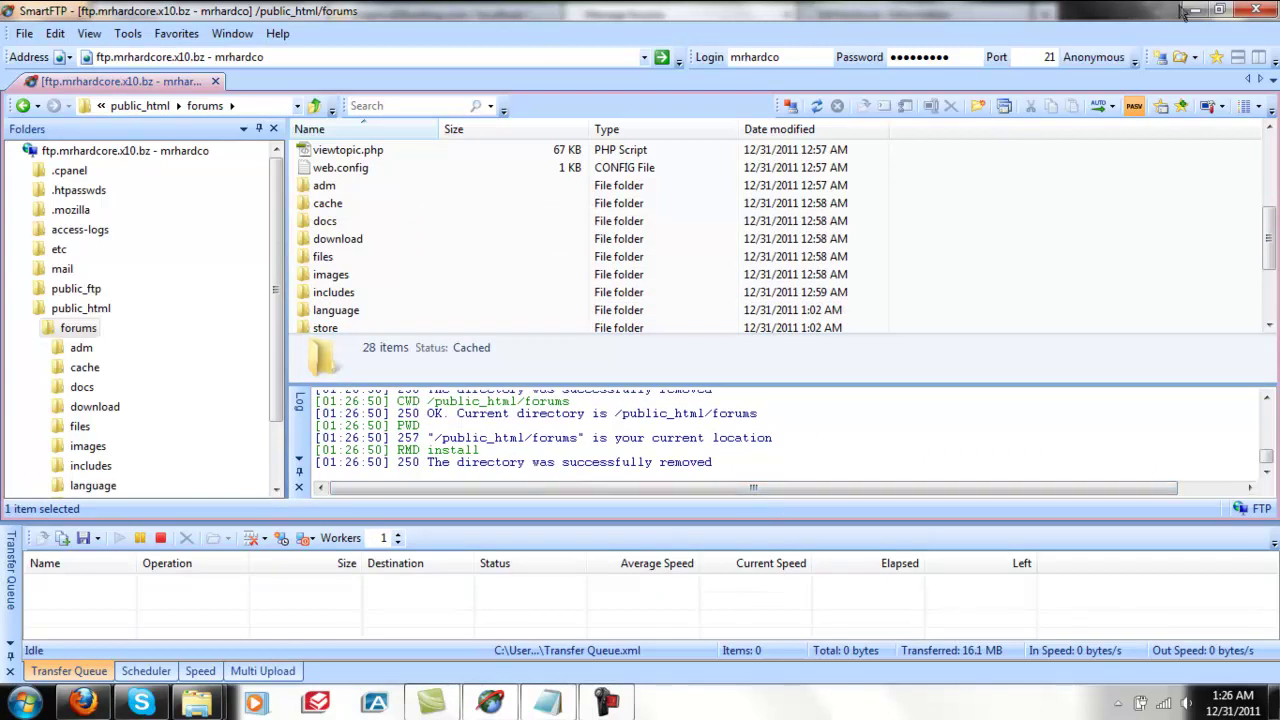
{"action": "left_click", "coordinate": [620, 462]}
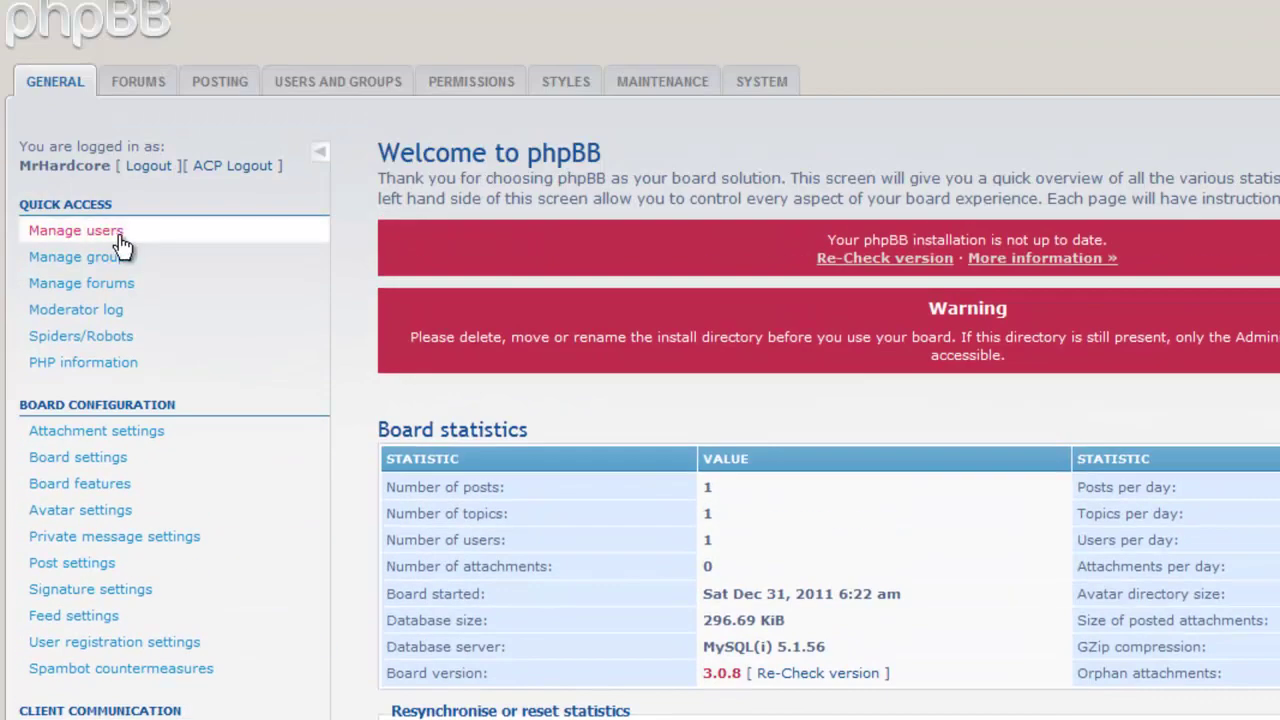
Open Board settings in the ACP and load mrhardcore.x10.bz/forums/ in a separate tab.
{"action": "left_click", "coordinate": [42, 234]}
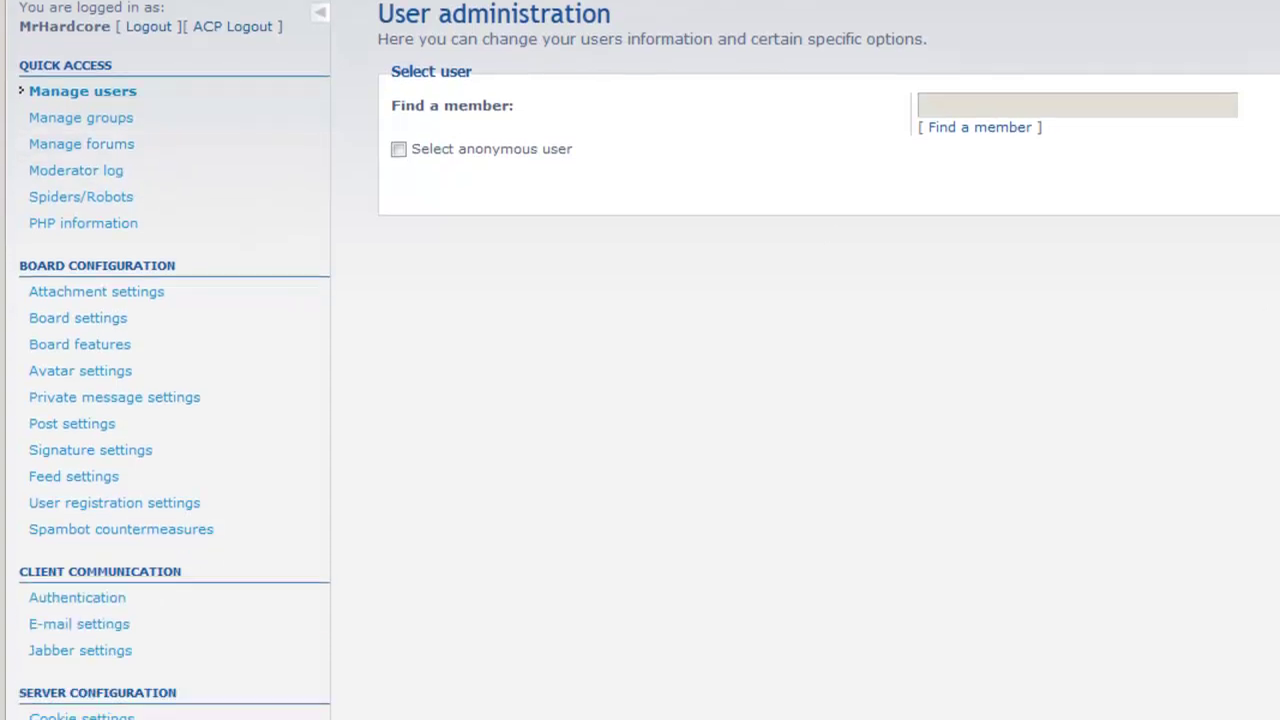
{"action": "left_click", "coordinate": [80, 320]}
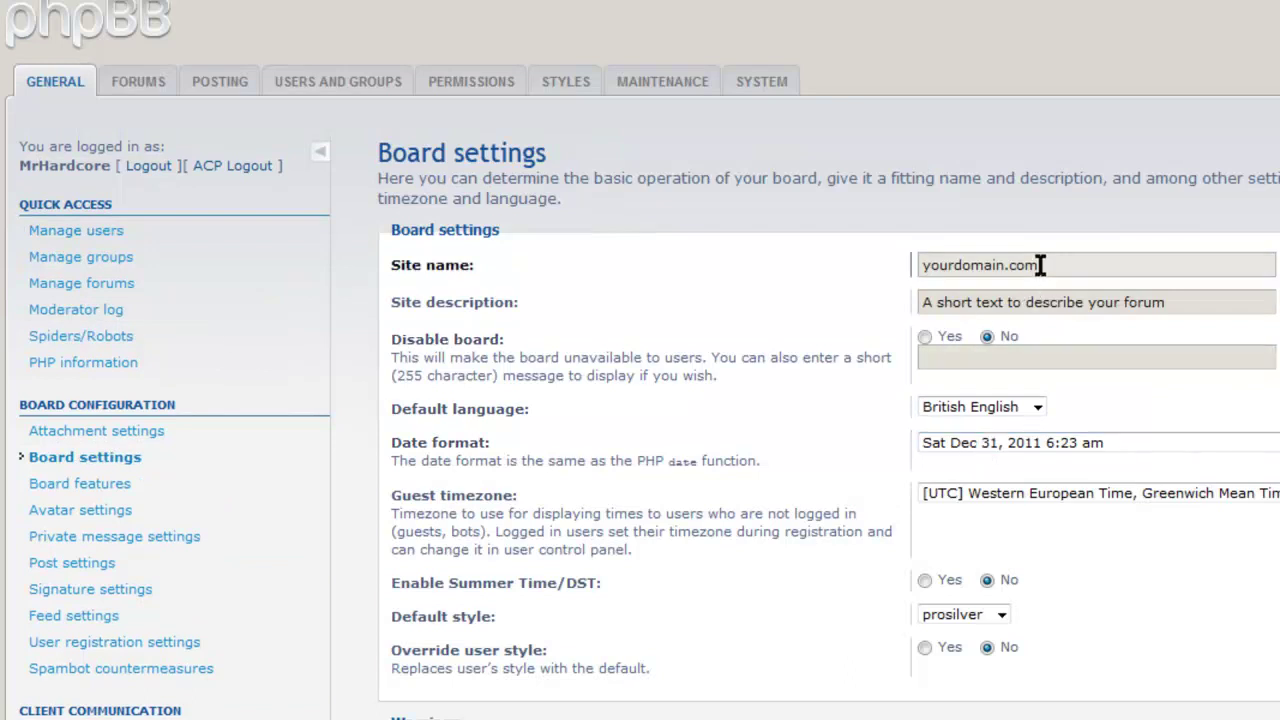
{"action": "left_click_drag", "start_coordinate": [1034, 266], "coordinate": [847, 316]}
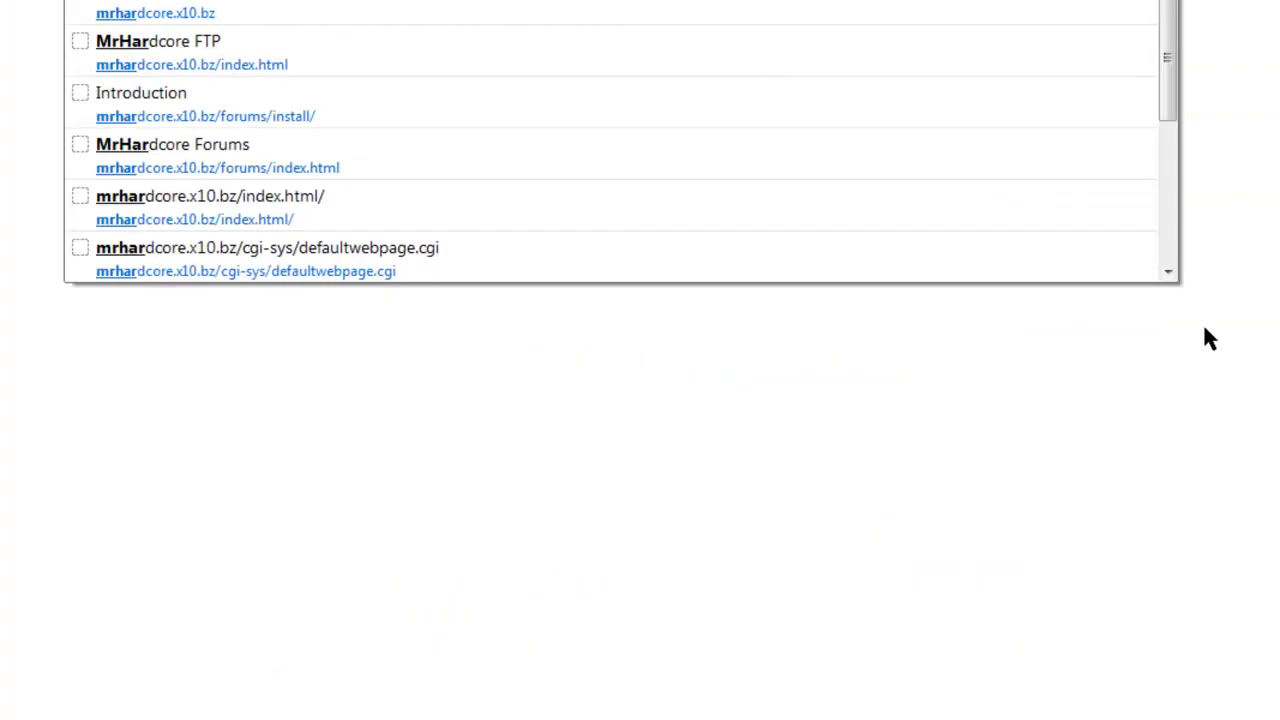
{"action": "type", "text": "dc"}
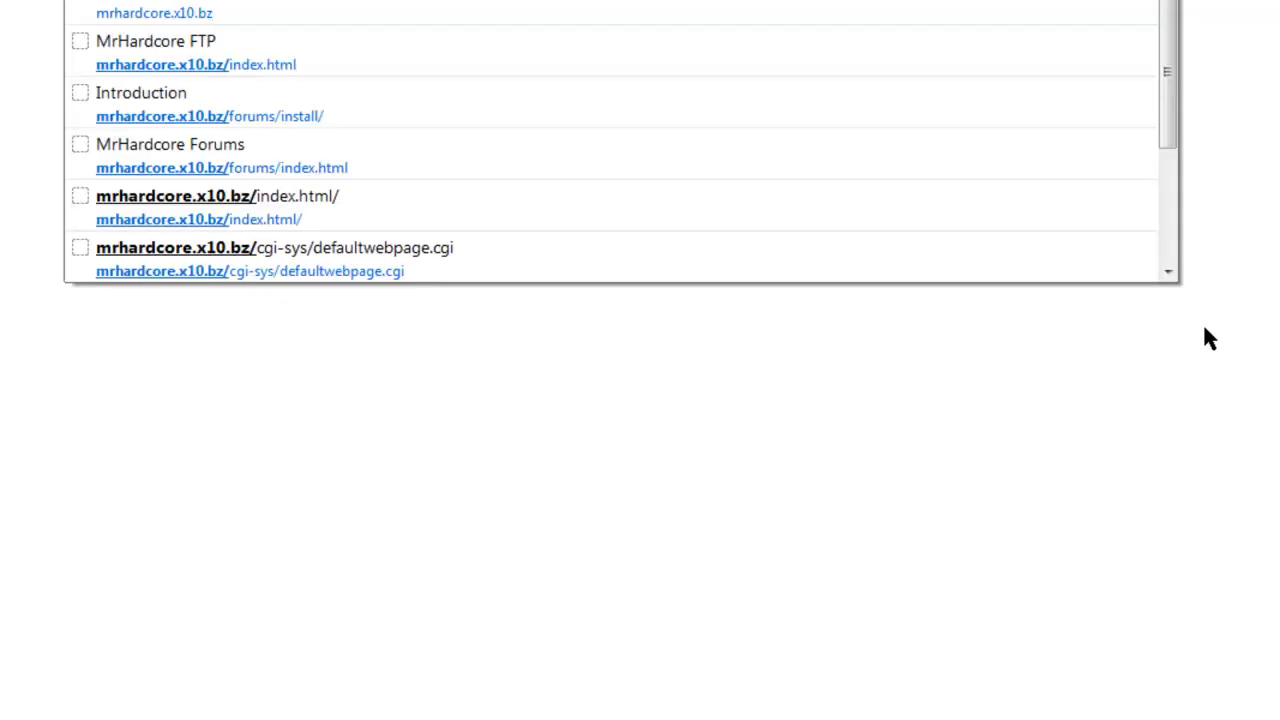
{"action": "type", "text": "forums/"}
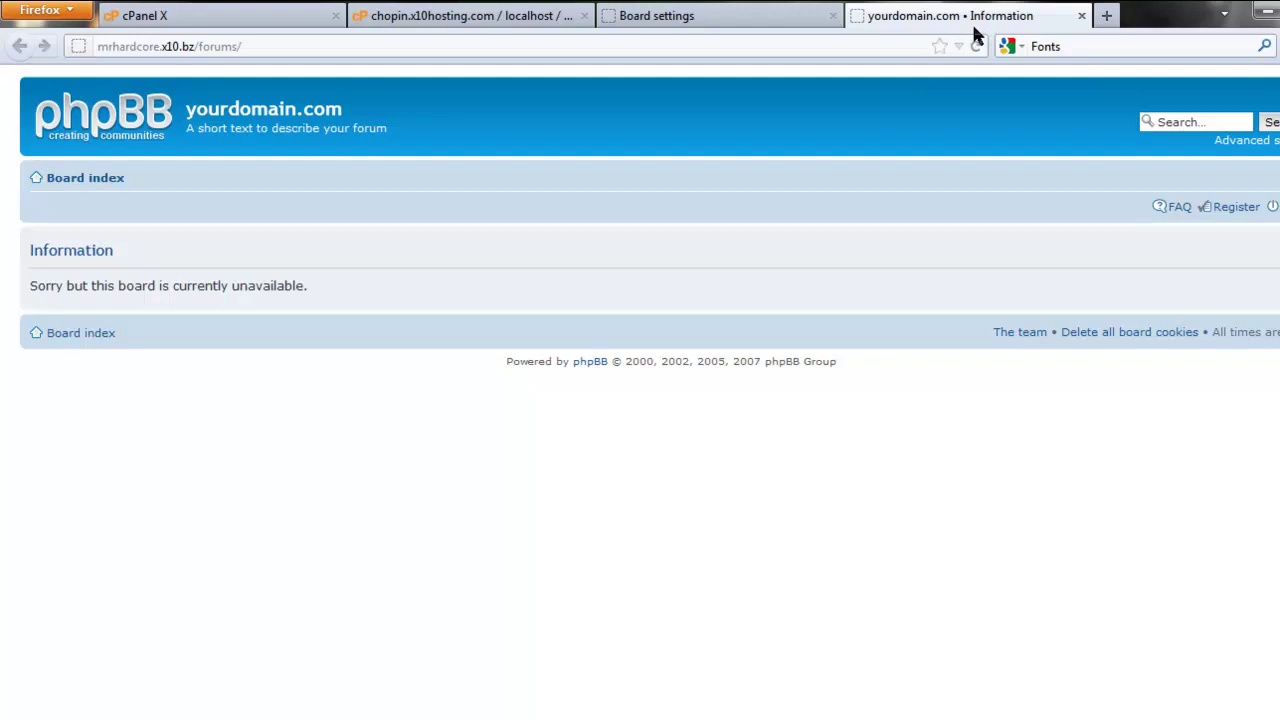
{"action": "left_click", "coordinate": [656, 15]}
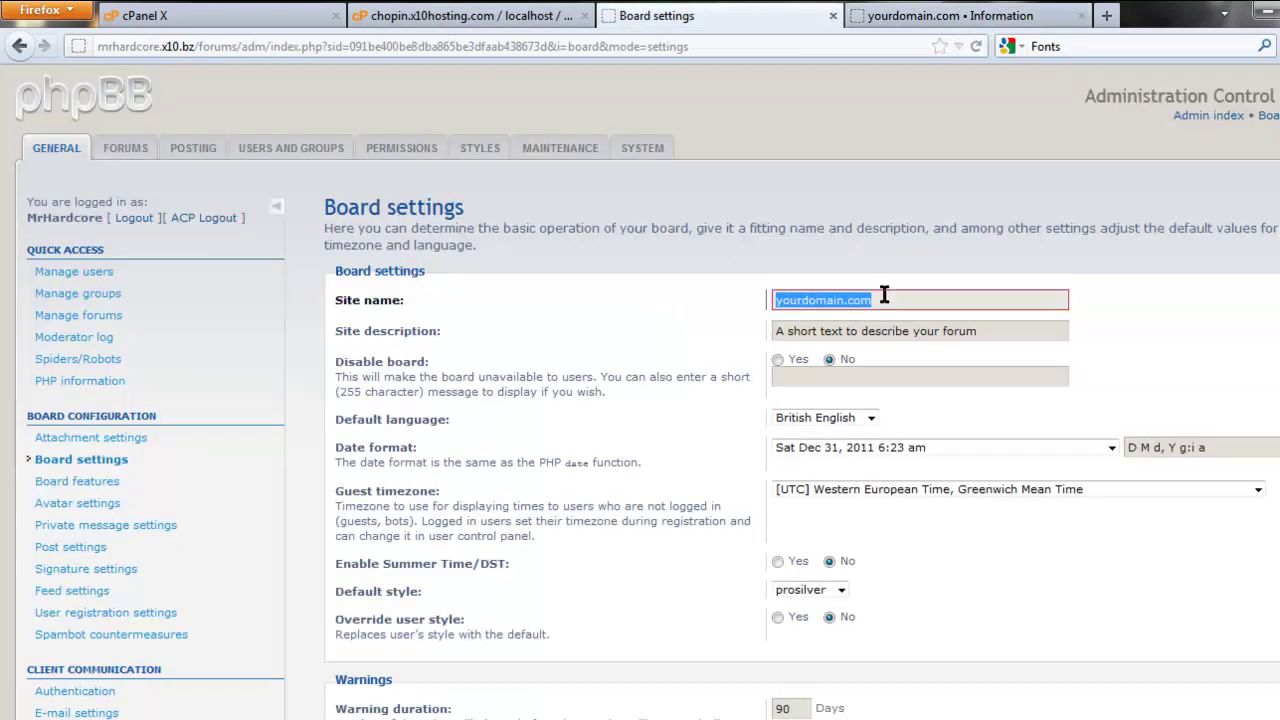
Set the site name to MrHardcore and the description to 'Welcome to our site!'.
{"action": "left_click", "coordinate": [917, 13]}
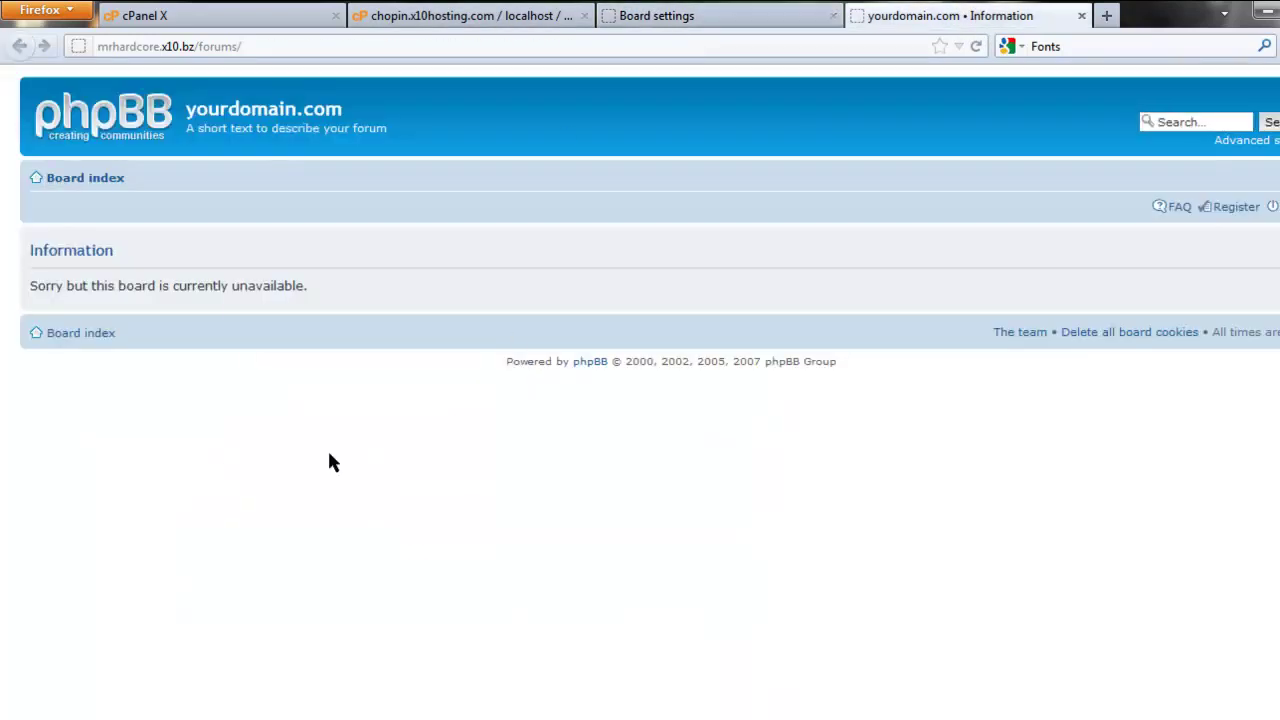
{"action": "left_click", "coordinate": [684, 15]}
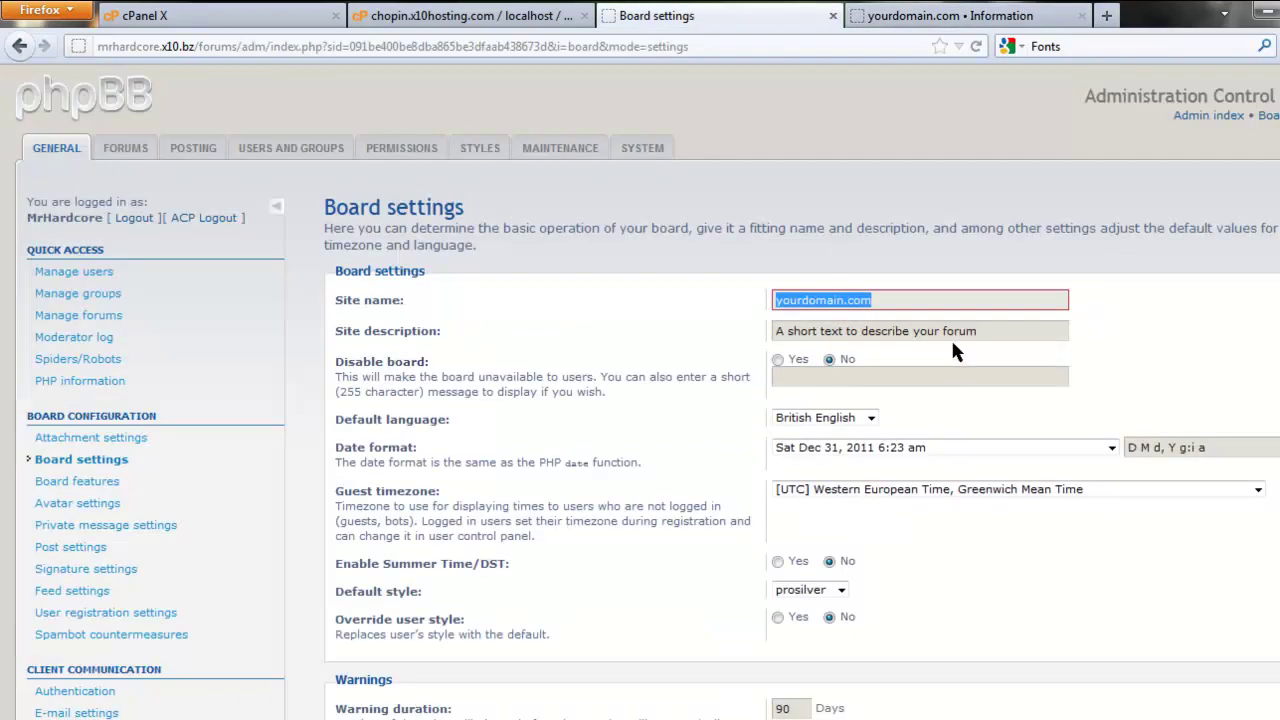
{"action": "key", "text": "BackSpace"}
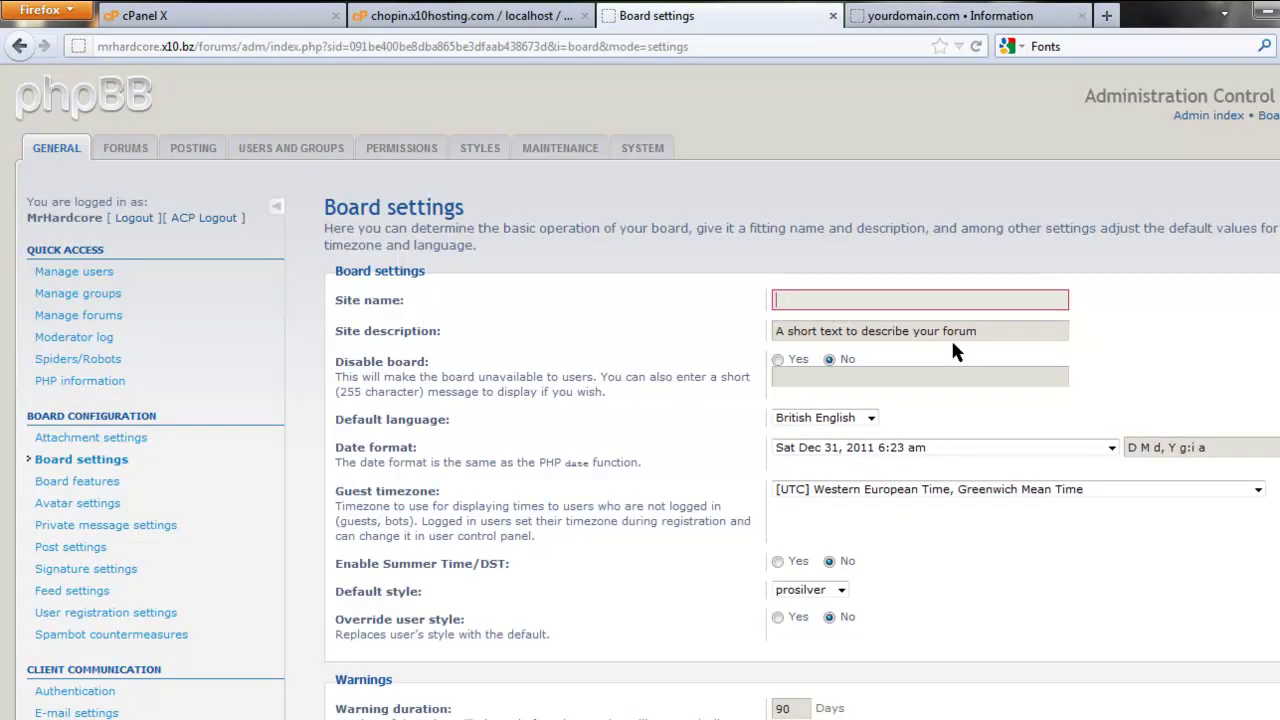
{"action": "type", "text": "MrHardcore"}
{"action": "key", "text": "Tab"}
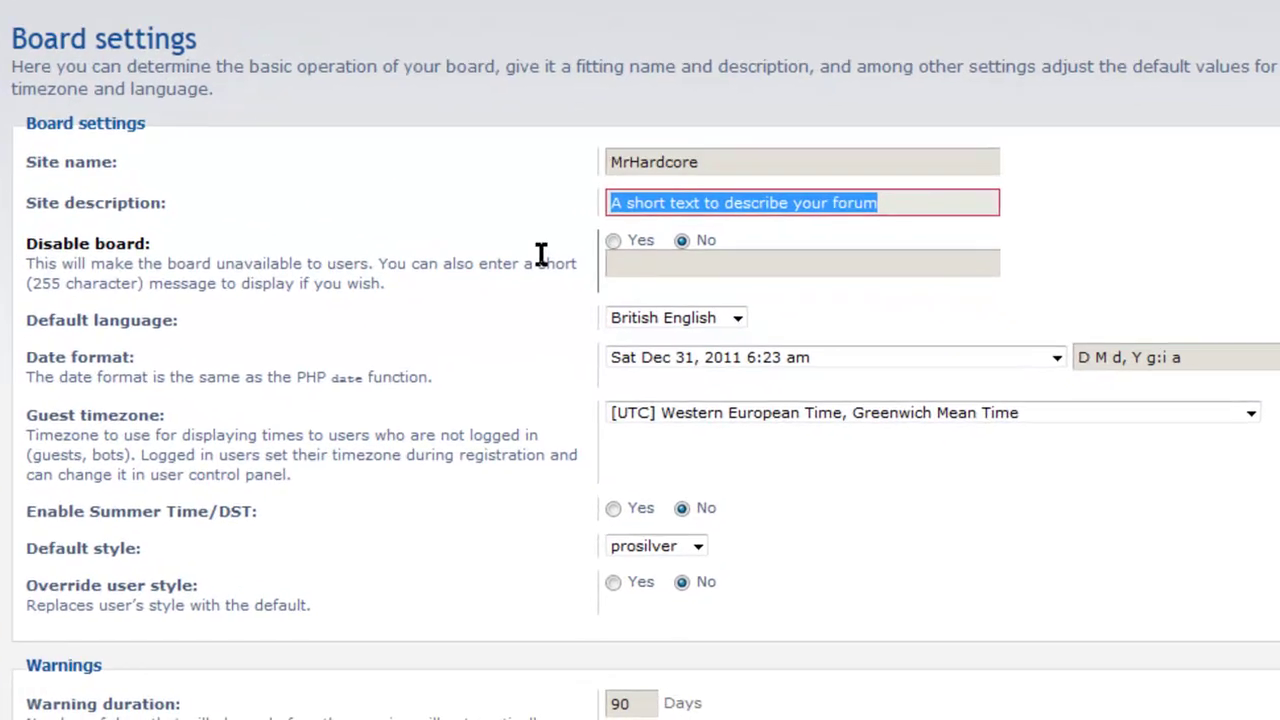
{"action": "type", "text": "Welcome to our site!"}
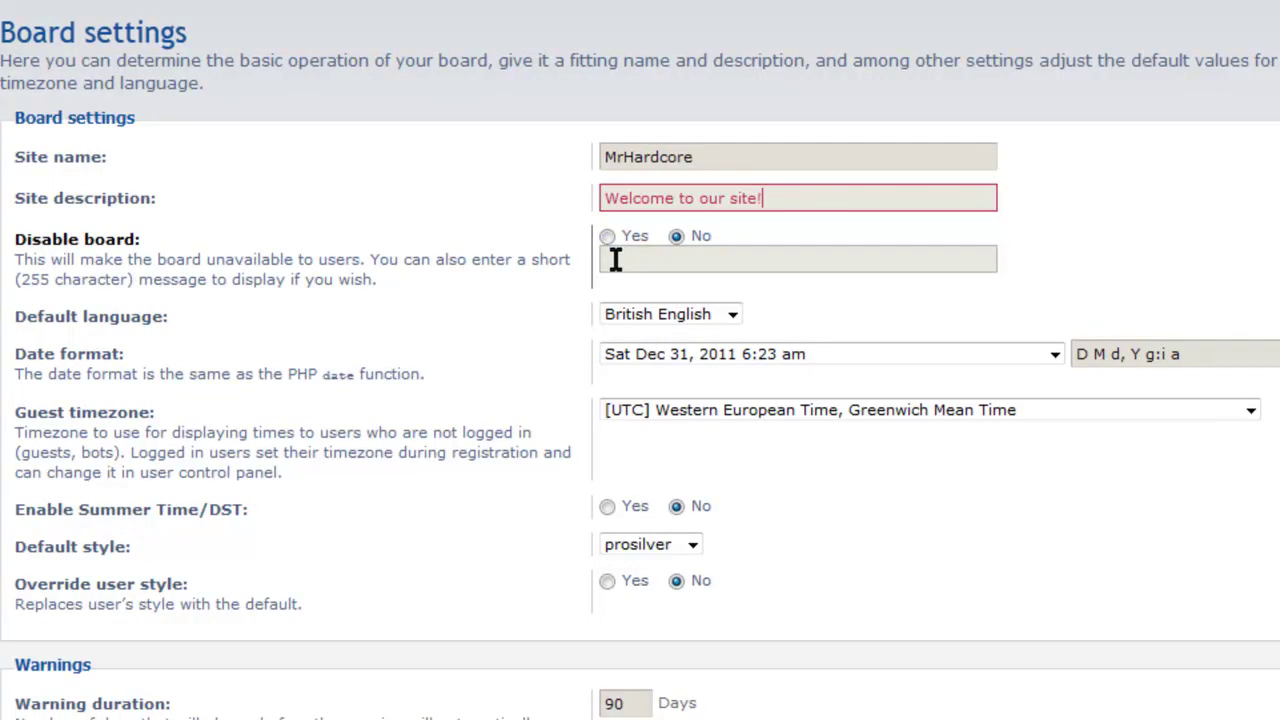
{"action": "left_click_drag", "start_coordinate": [145, 240], "coordinate": [132, 281]}
{"action": "left_click", "coordinate": [565, 306]}
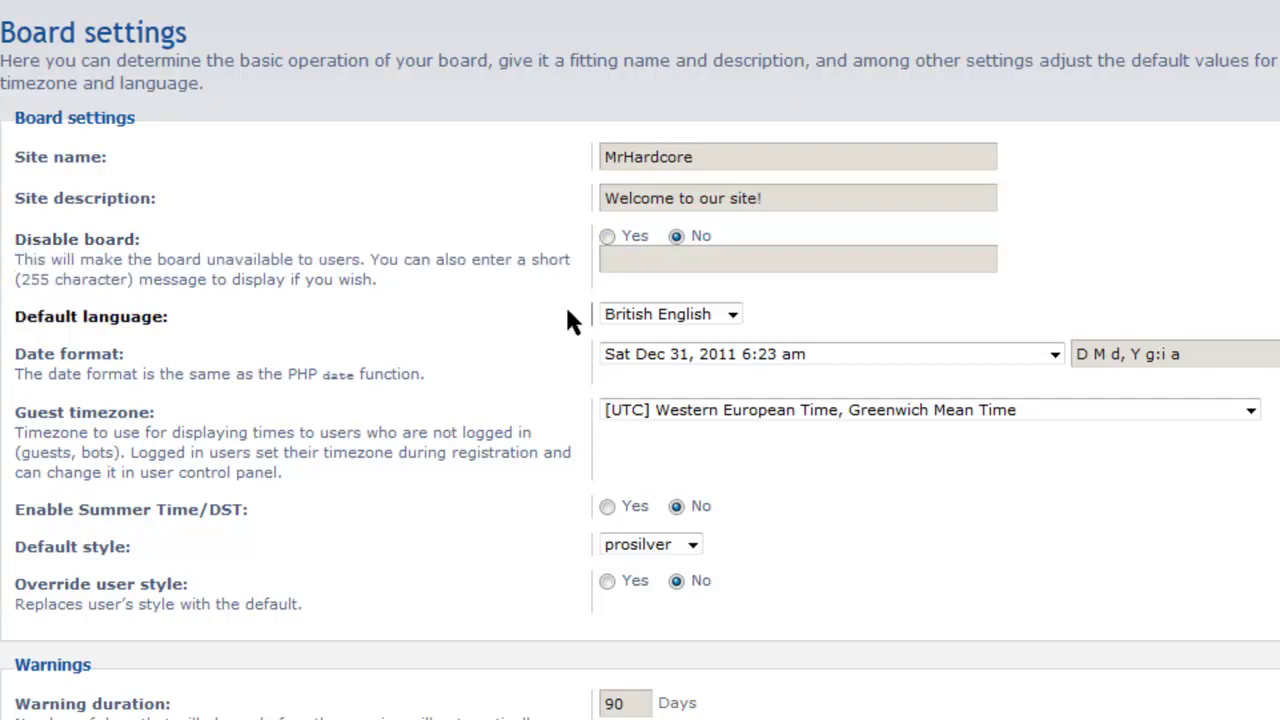
Disable the board with the message 'Disabled', save, and check the front page.
{"action": "left_click", "coordinate": [608, 238]}
{"action": "left_click", "coordinate": [630, 258]}
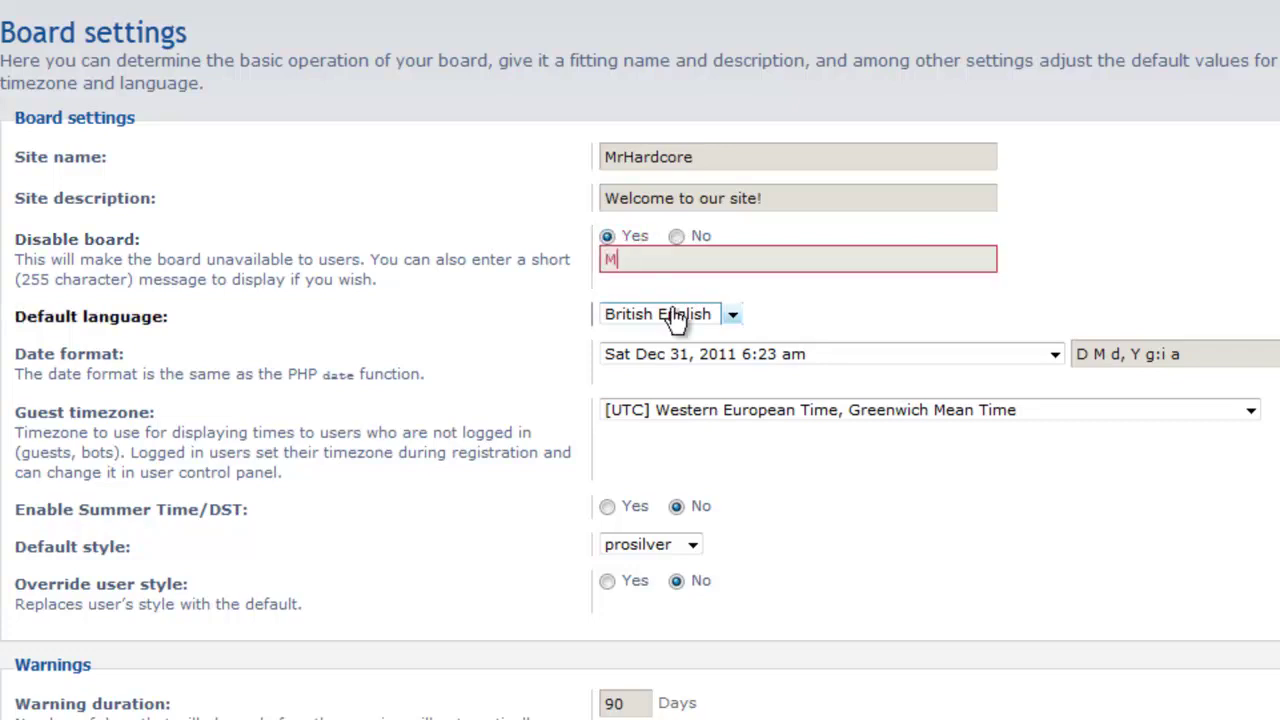
{"action": "type", "text": "Disabled"}
{"action": "scroll", "coordinate": [1234, 120], "scroll_direction": "down", "scroll_amount": 5}
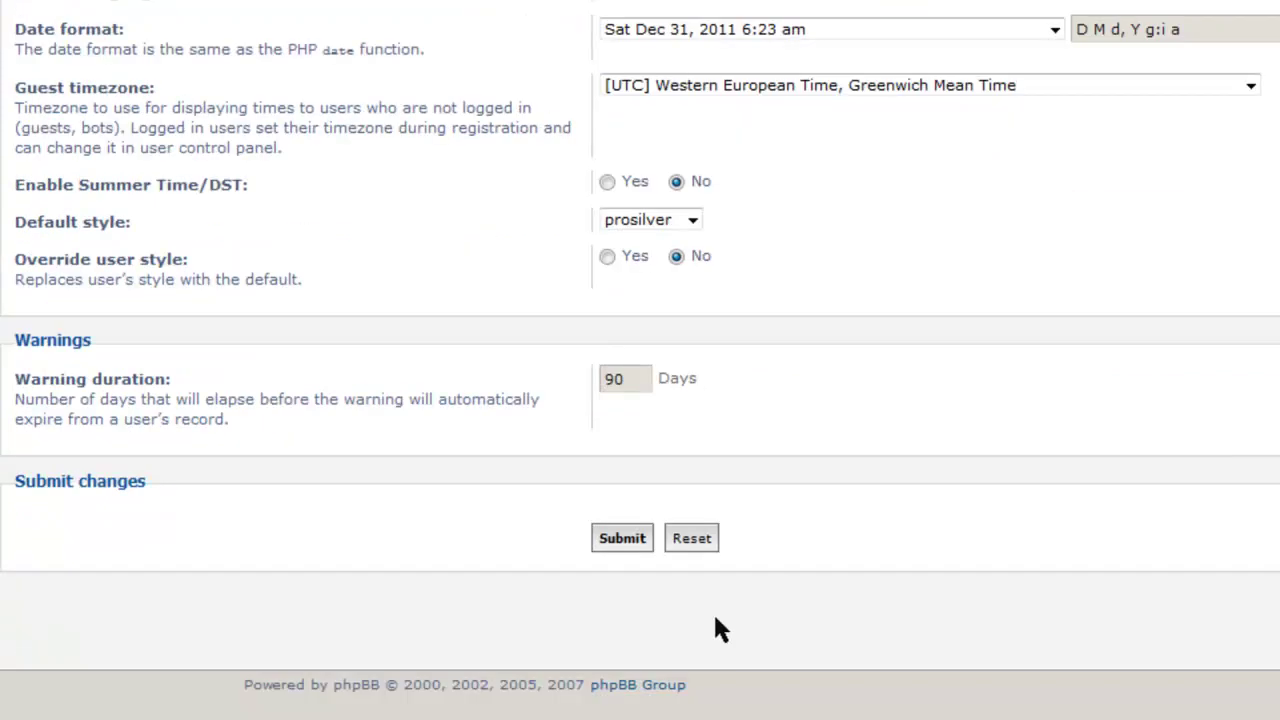
{"action": "left_click", "coordinate": [634, 541]}
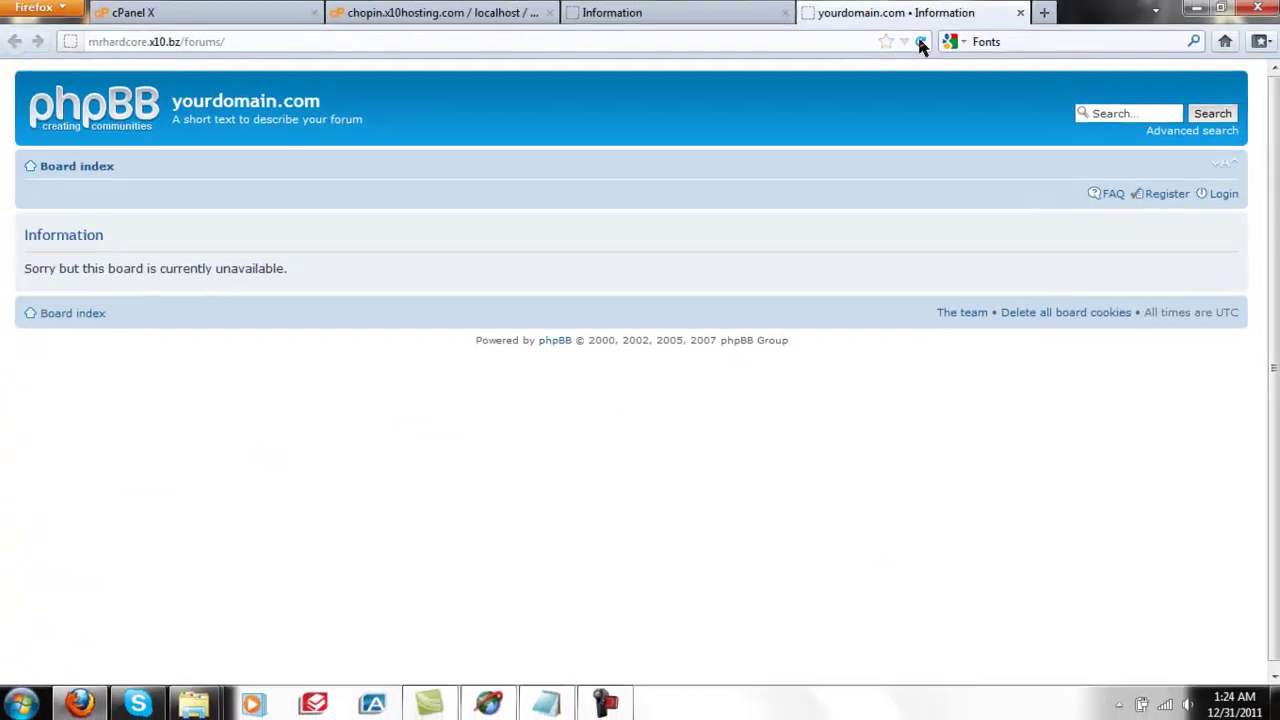
{"action": "left_click", "coordinate": [920, 42]}
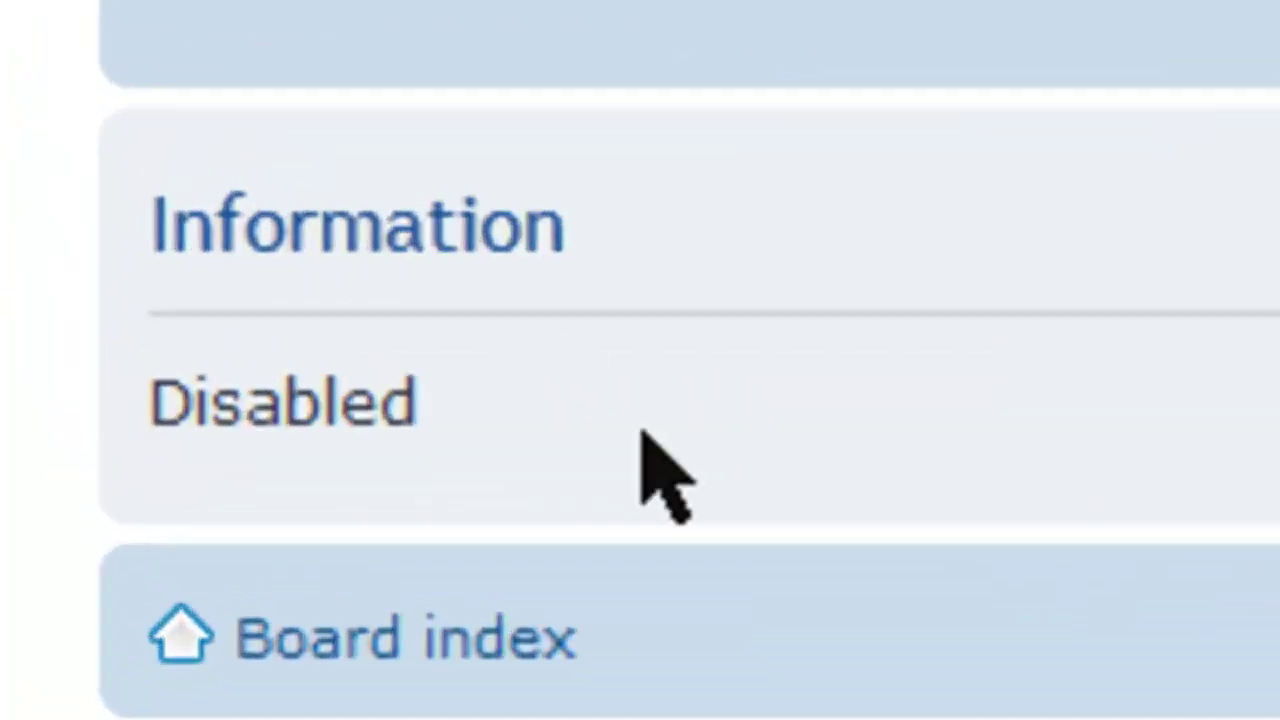
{"action": "left_click_drag", "start_coordinate": [648, 445], "coordinate": [138, 430]}
{"action": "left_click", "coordinate": [808, 597]}
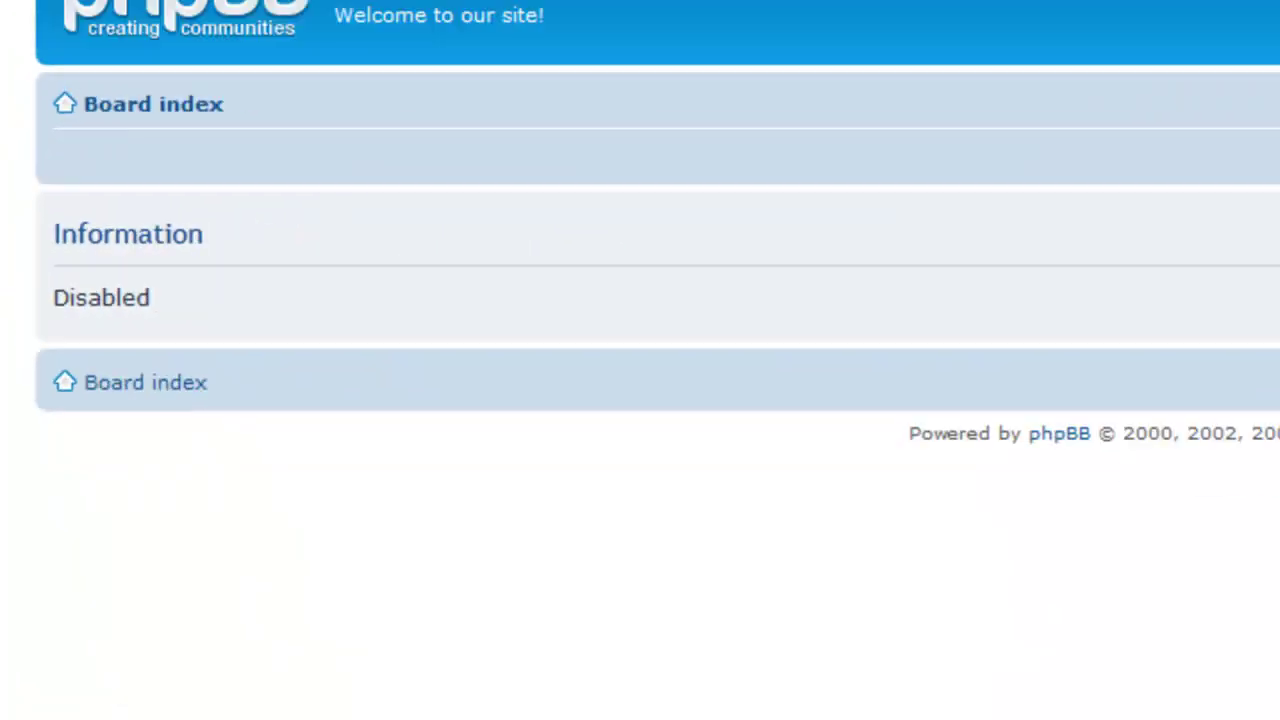
{"action": "left_click_drag", "start_coordinate": [280, 121], "coordinate": [176, 100]}
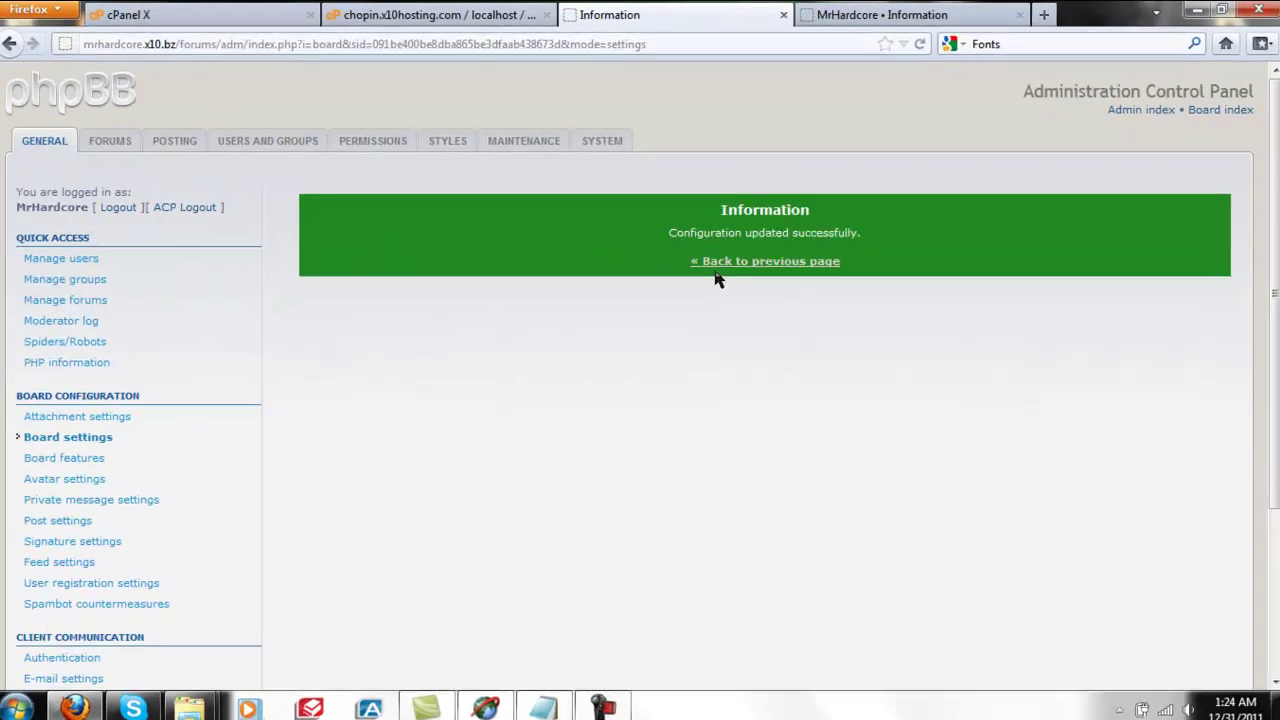
{"action": "left_click", "coordinate": [729, 263]}
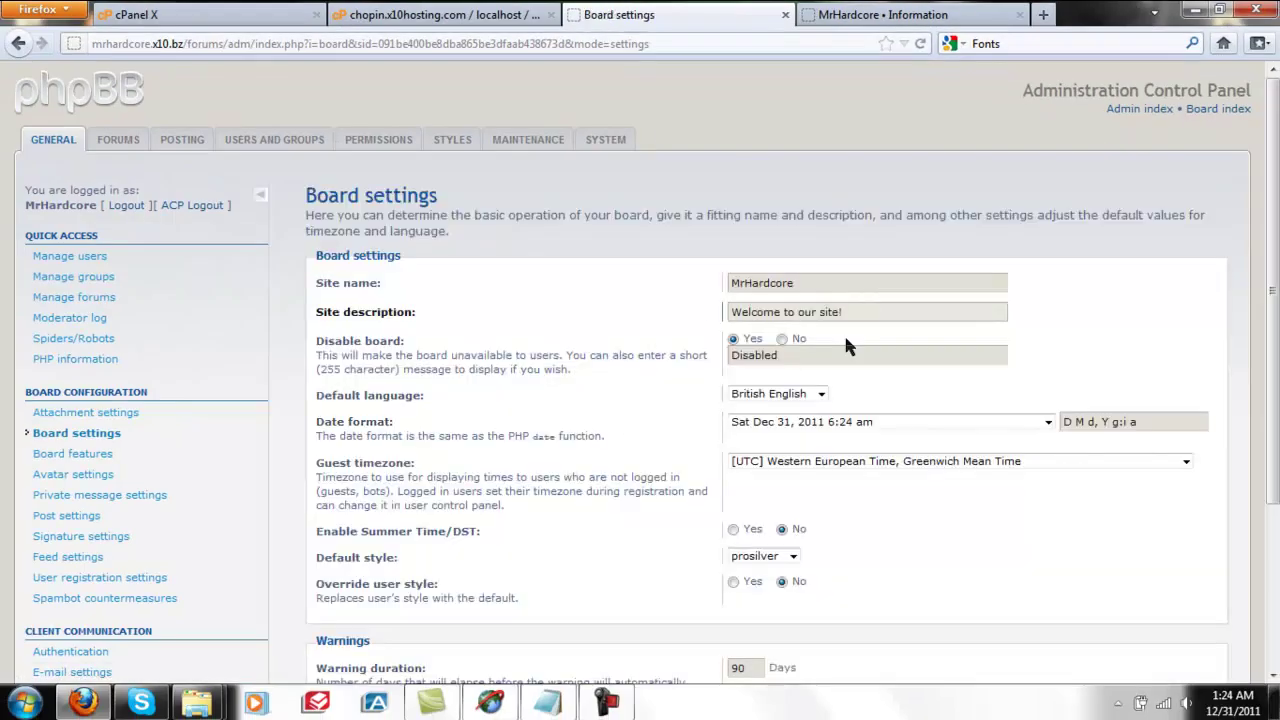
Set Disable board to No, delete the 'Disabled' message, and submit.
{"action": "left_click", "coordinate": [783, 341]}
{"action": "key", "text": "Tab"}
{"action": "key", "text": "BackSpace"}
{"action": "scroll", "coordinate": [955, 333], "scroll_direction": "down", "scroll_amount": 3}
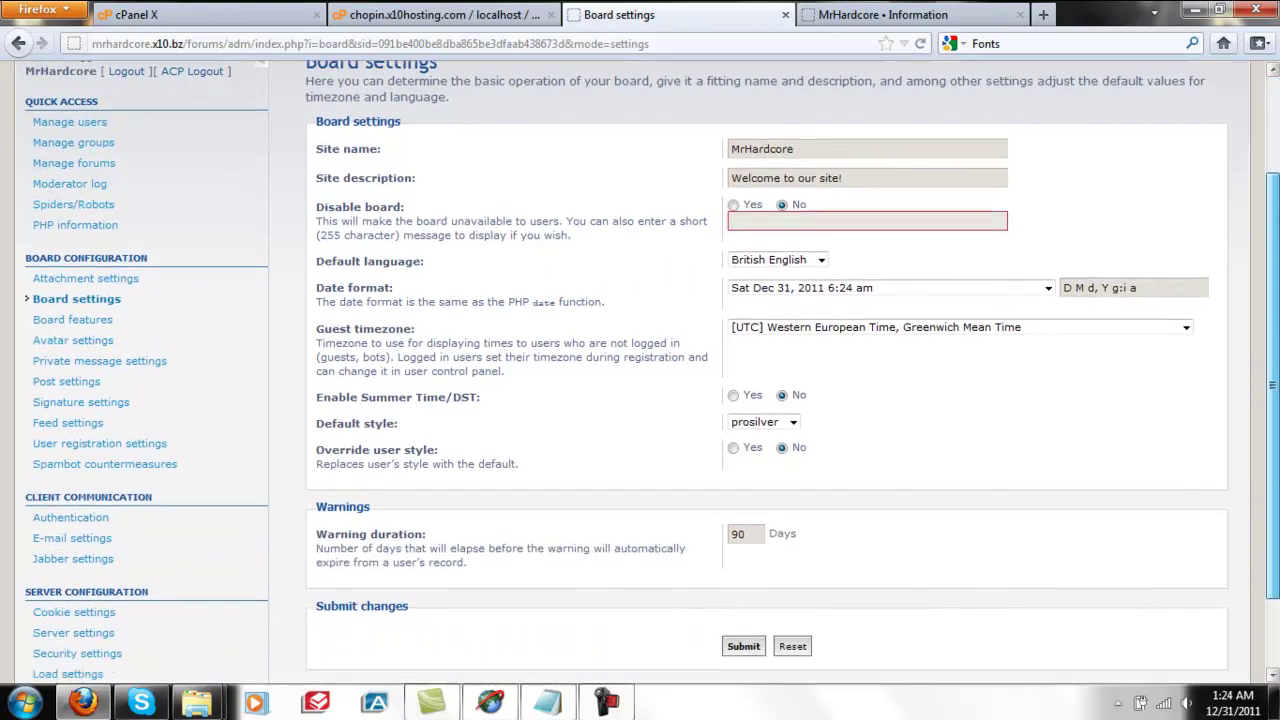
{"action": "left_click", "coordinate": [744, 608]}
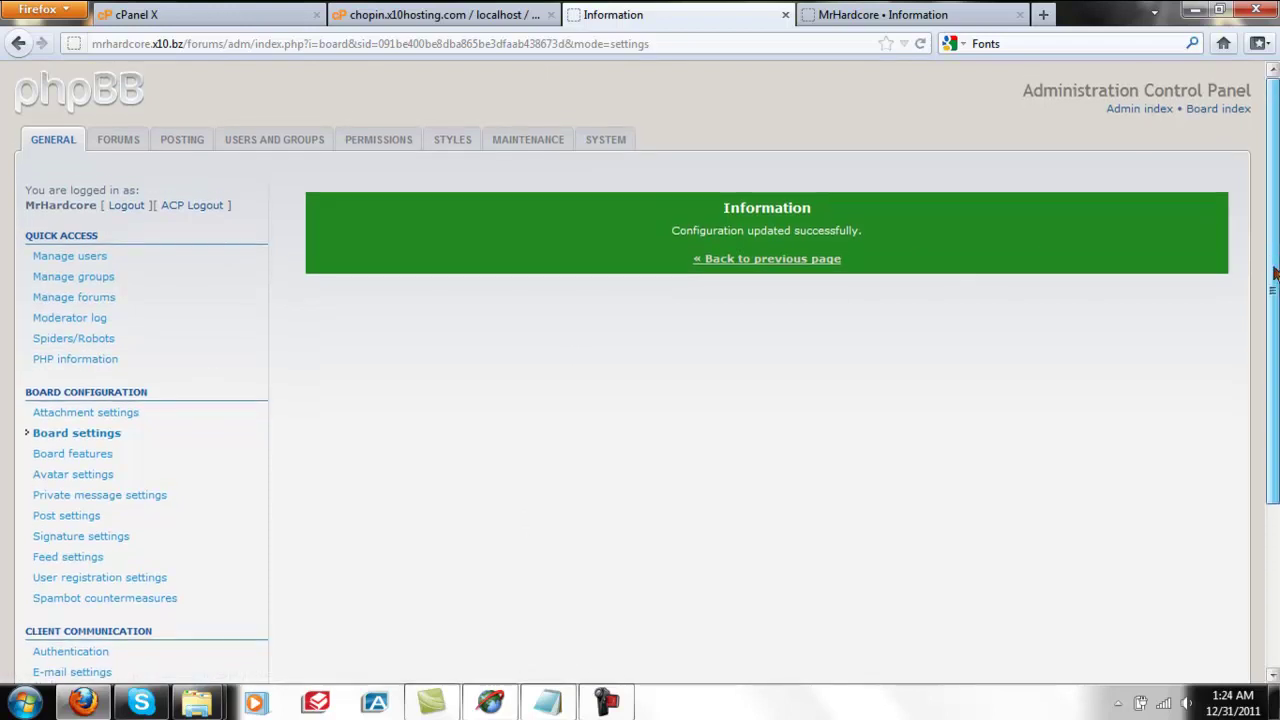
Open Your first category for editing in forum management, keeping its type as Category.
{"action": "left_click", "coordinate": [113, 142]}
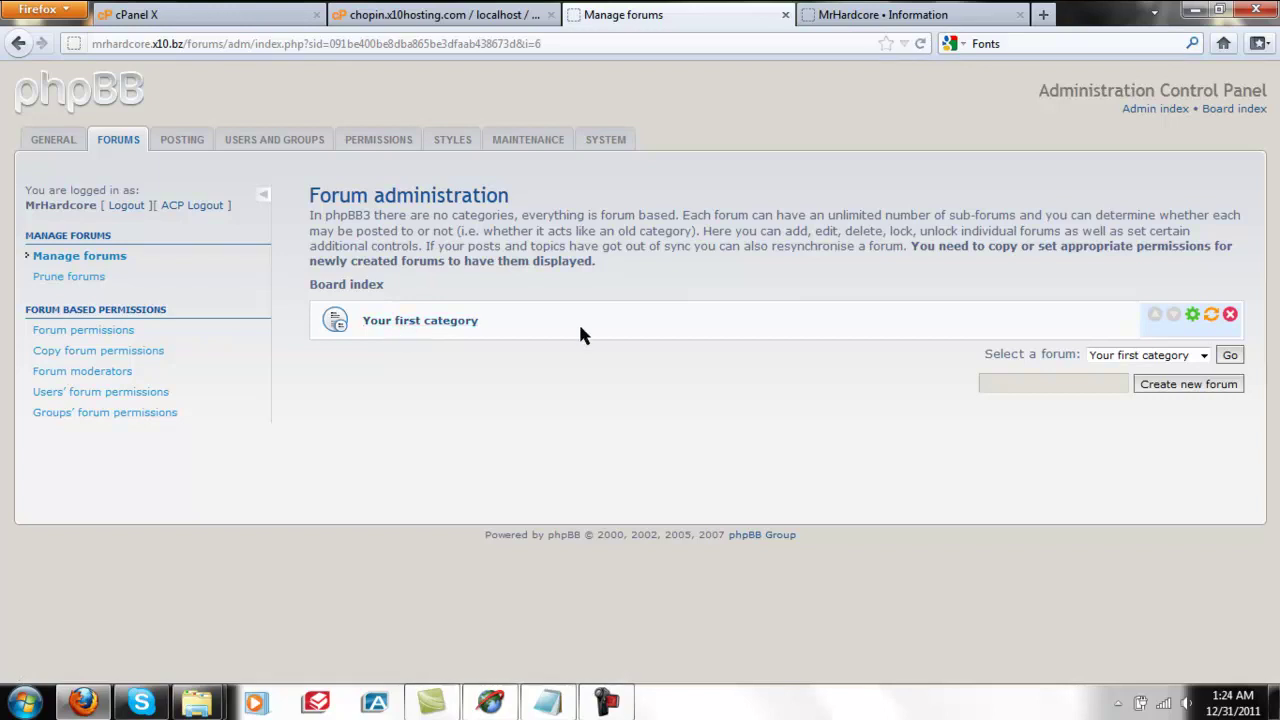
{"action": "left_click", "coordinate": [450, 321]}
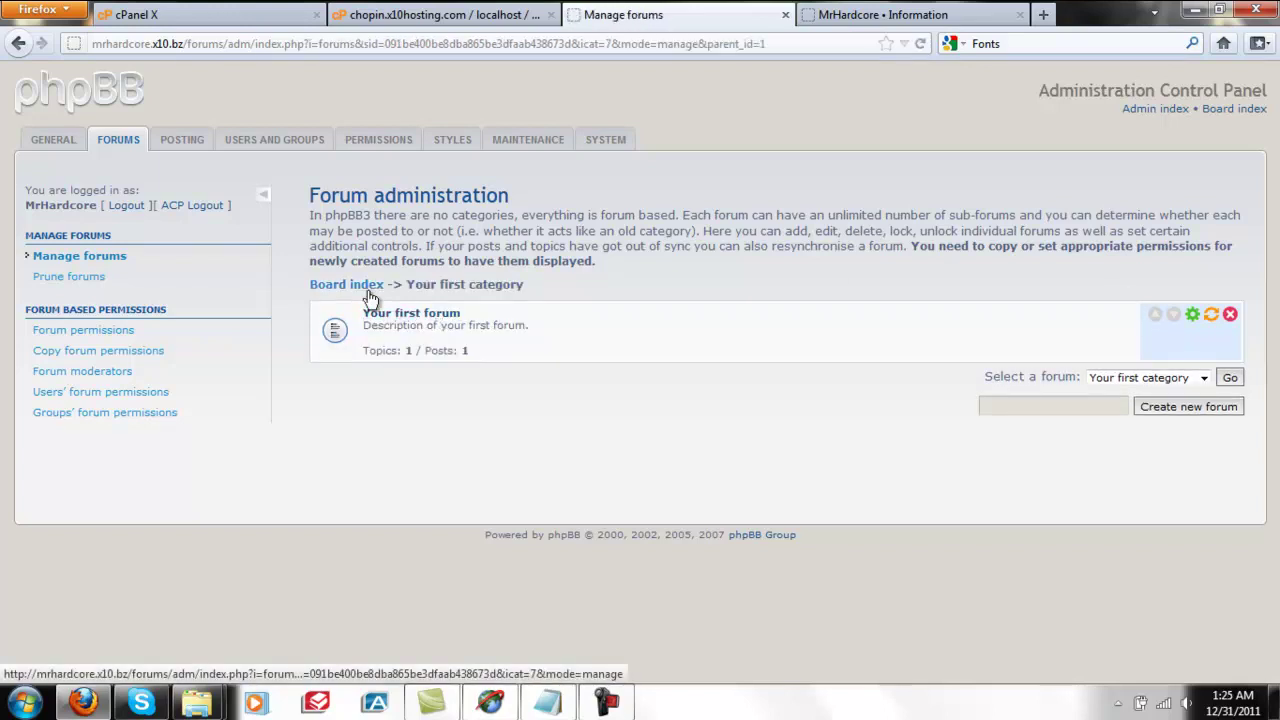
{"action": "left_click", "coordinate": [362, 286]}
{"action": "left_click", "coordinate": [1193, 316]}
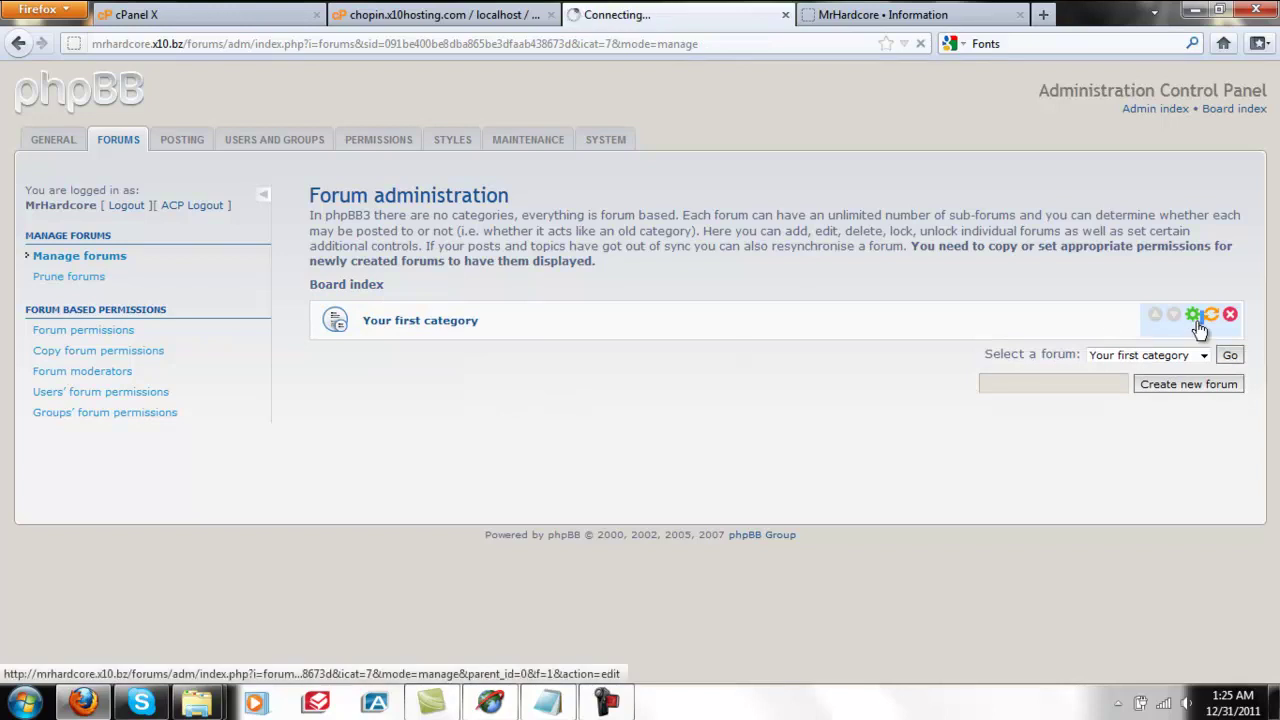
{"action": "left_click", "coordinate": [778, 297]}
{"action": "left_click", "coordinate": [790, 308]}
{"action": "left_click", "coordinate": [760, 320]}
Rename the category to MRHARDCORE with description "MrHardcore's Forums." and submit.
{"action": "left_click", "coordinate": [761, 336]}
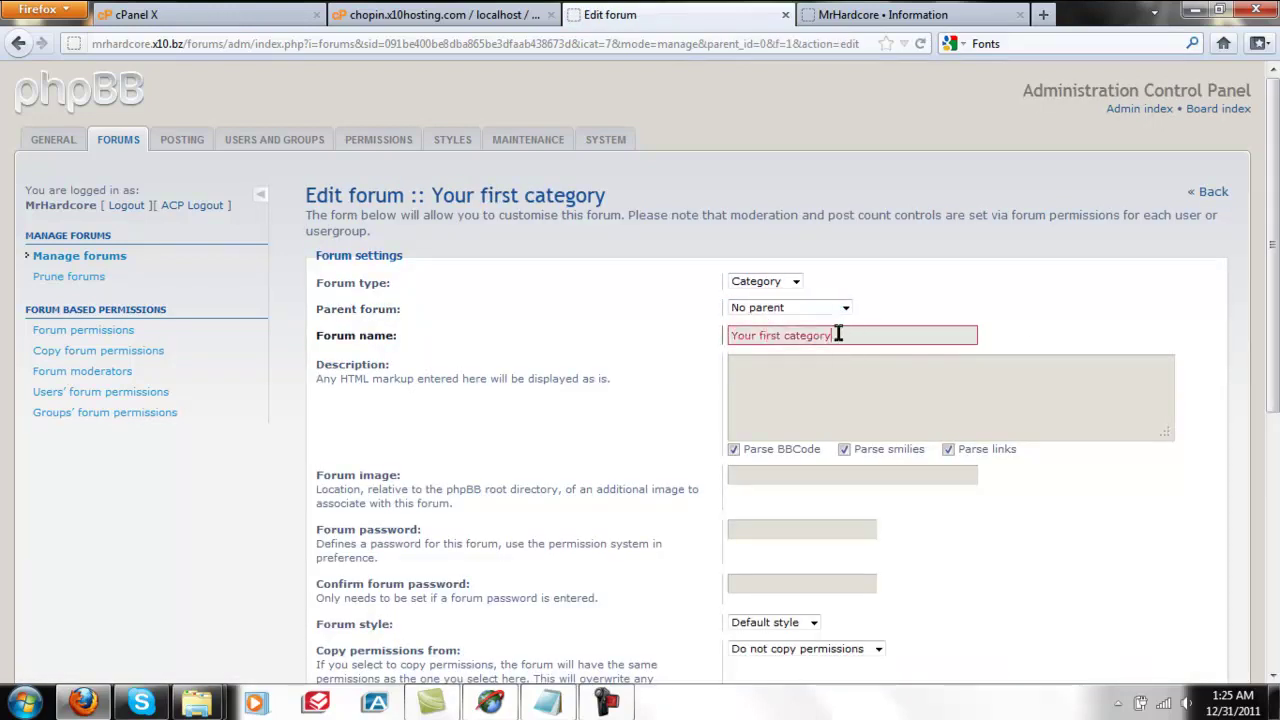
{"action": "left_click_drag", "start_coordinate": [851, 333], "coordinate": [514, 331]}
{"action": "type", "text": "MR"}
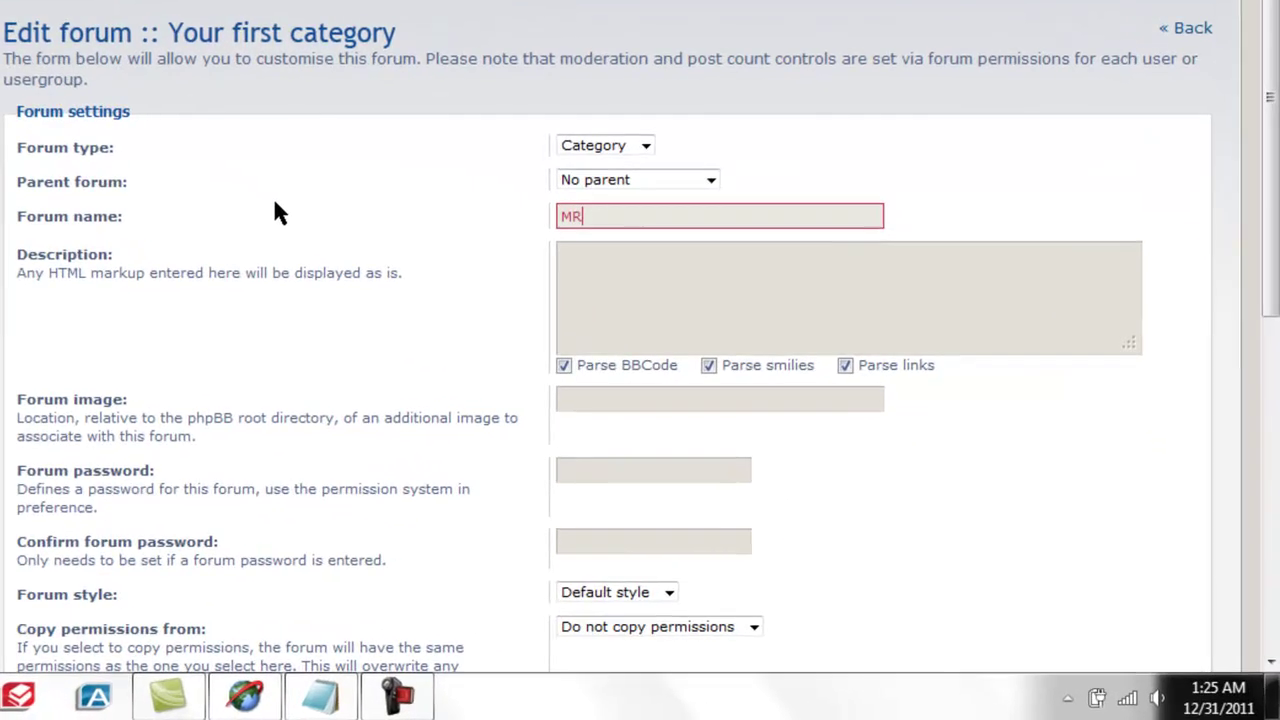
{"action": "type", "text": "-ARDCORE"}
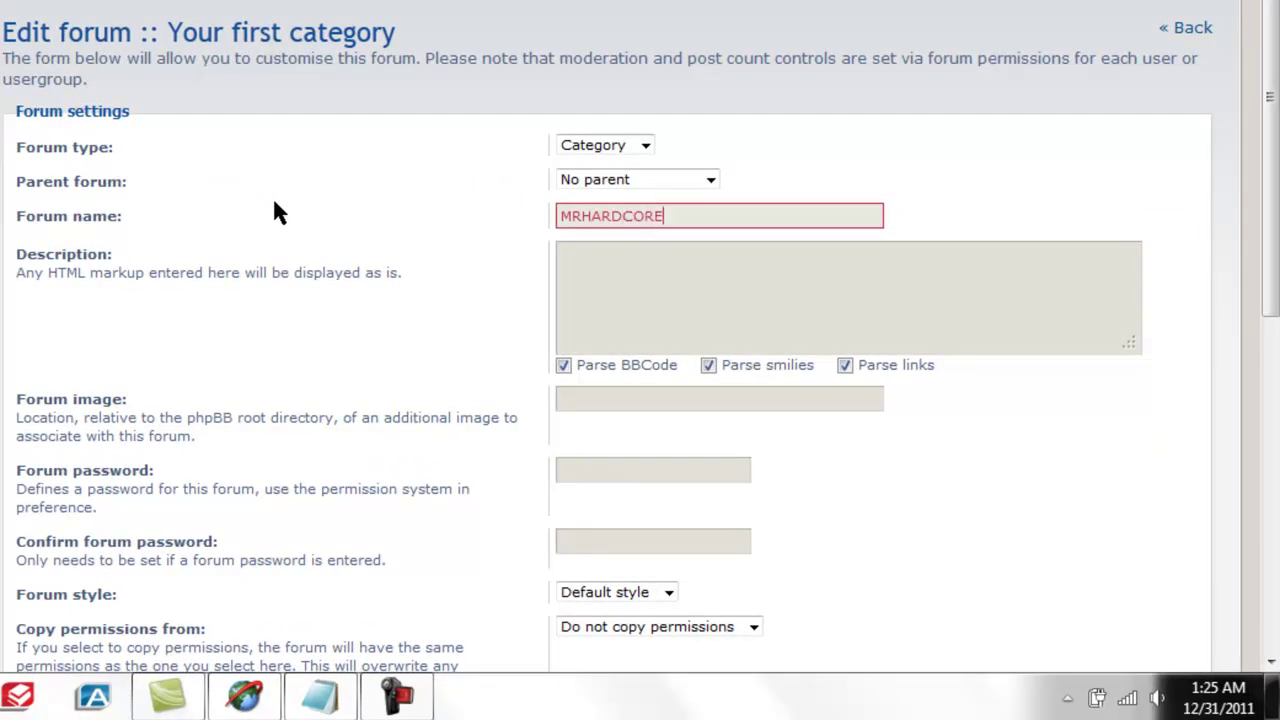
{"action": "left_click", "coordinate": [579, 326]}
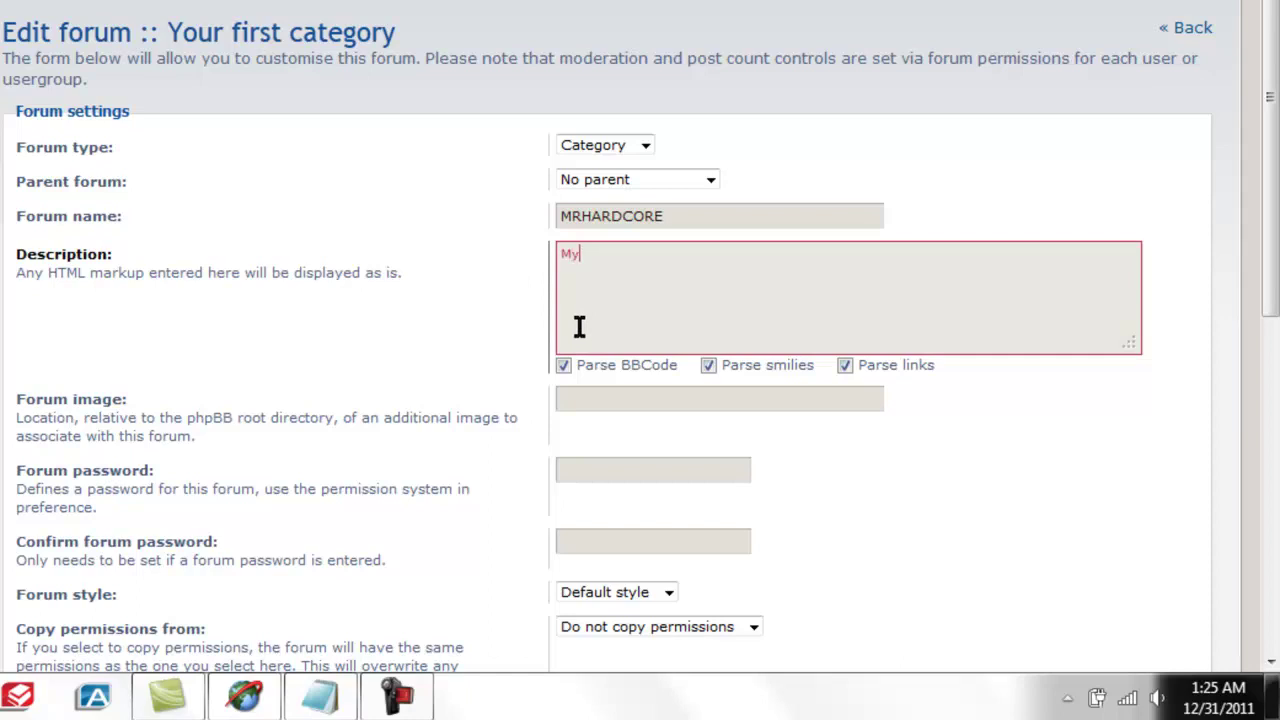
{"action": "key", "text": "BackSpace"}
{"action": "key", "text": "BackSpace"}
{"action": "key", "text": "BackSpace"}
{"action": "key", "text": "BackSpace"}
{"action": "type", "text": "Hardcore's Forums."}
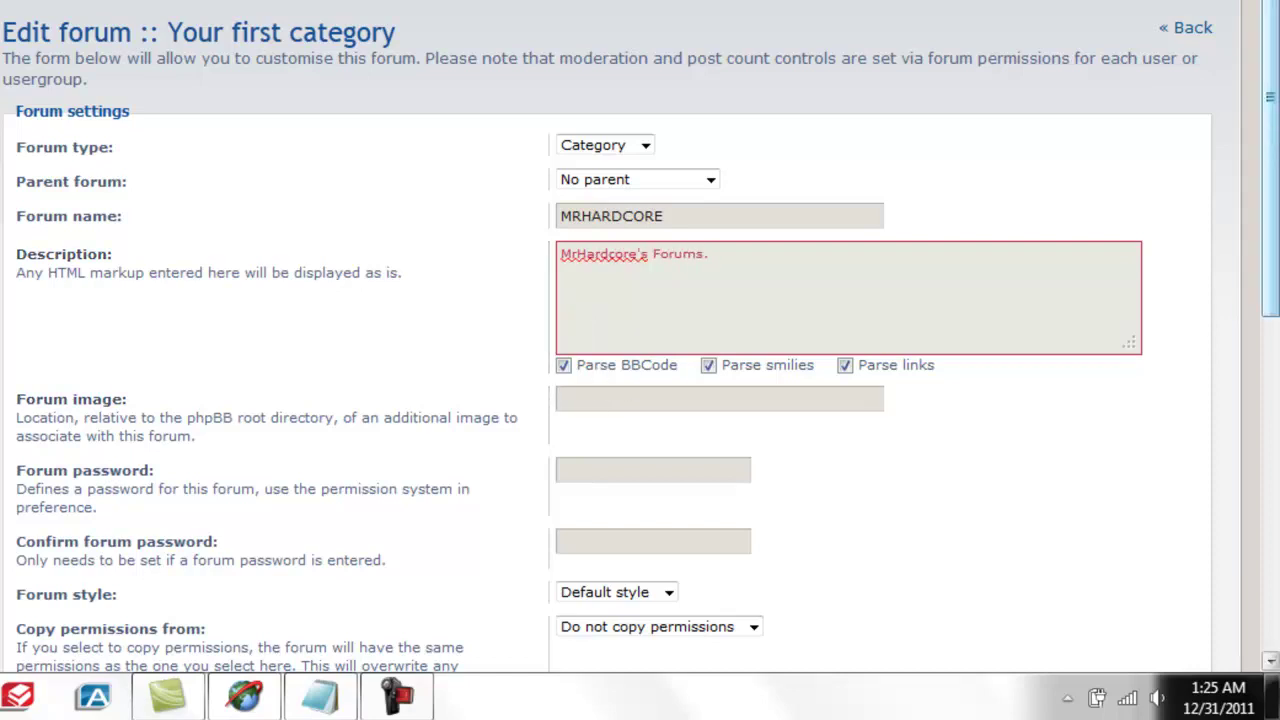
{"action": "scroll", "coordinate": [1270, 250], "scroll_direction": "down", "scroll_amount": 5}
{"action": "scroll", "coordinate": [640, 336], "scroll_direction": "down", "scroll_amount": 1}
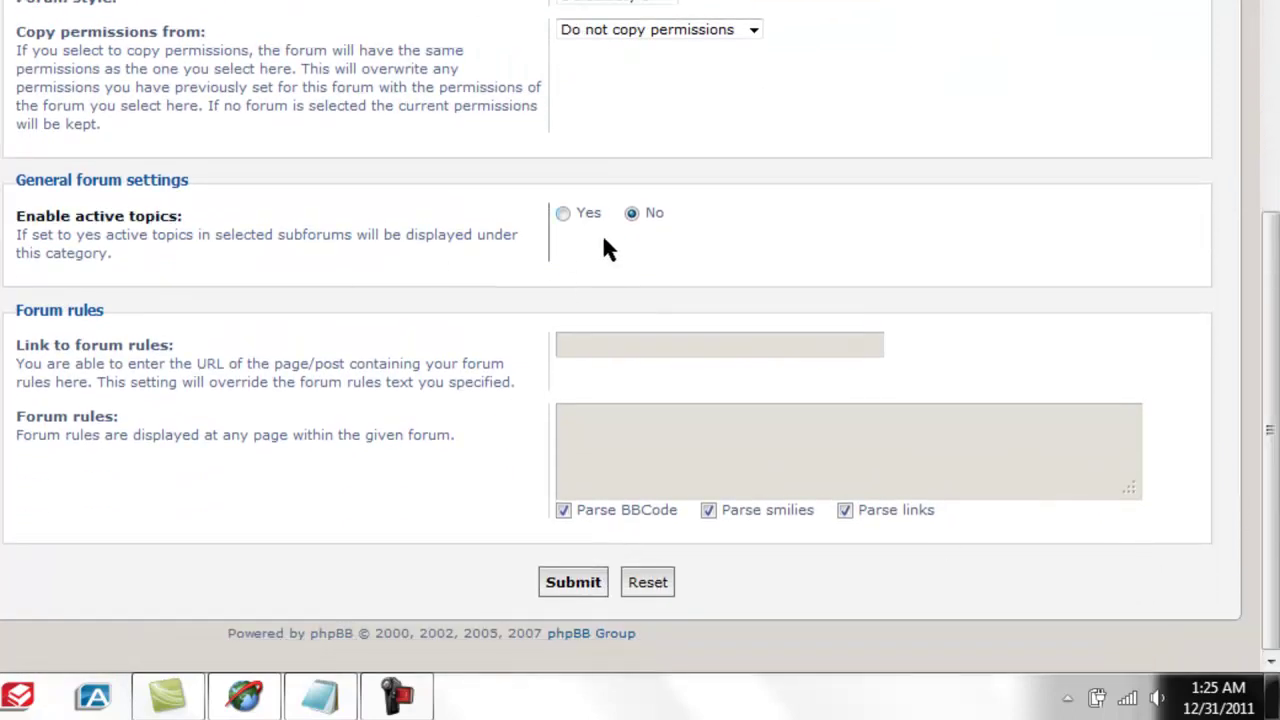
{"action": "left_click", "coordinate": [570, 584]}
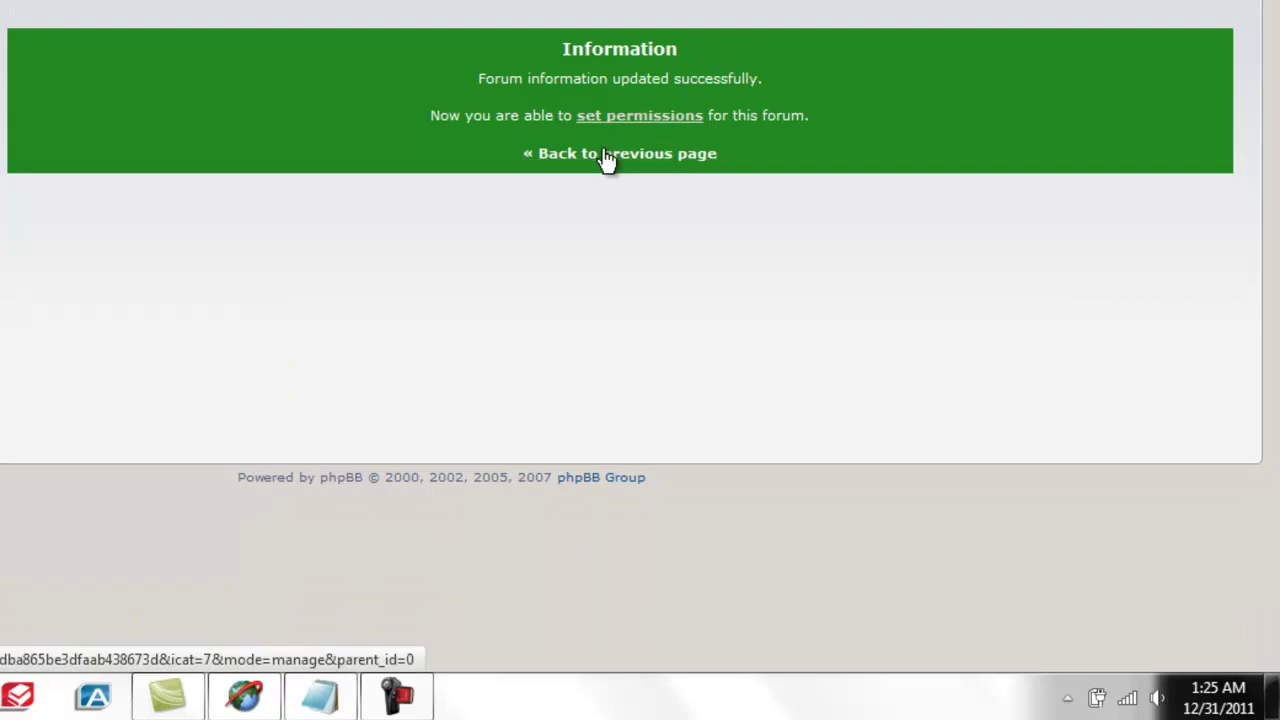
{"action": "left_click", "coordinate": [608, 153]}
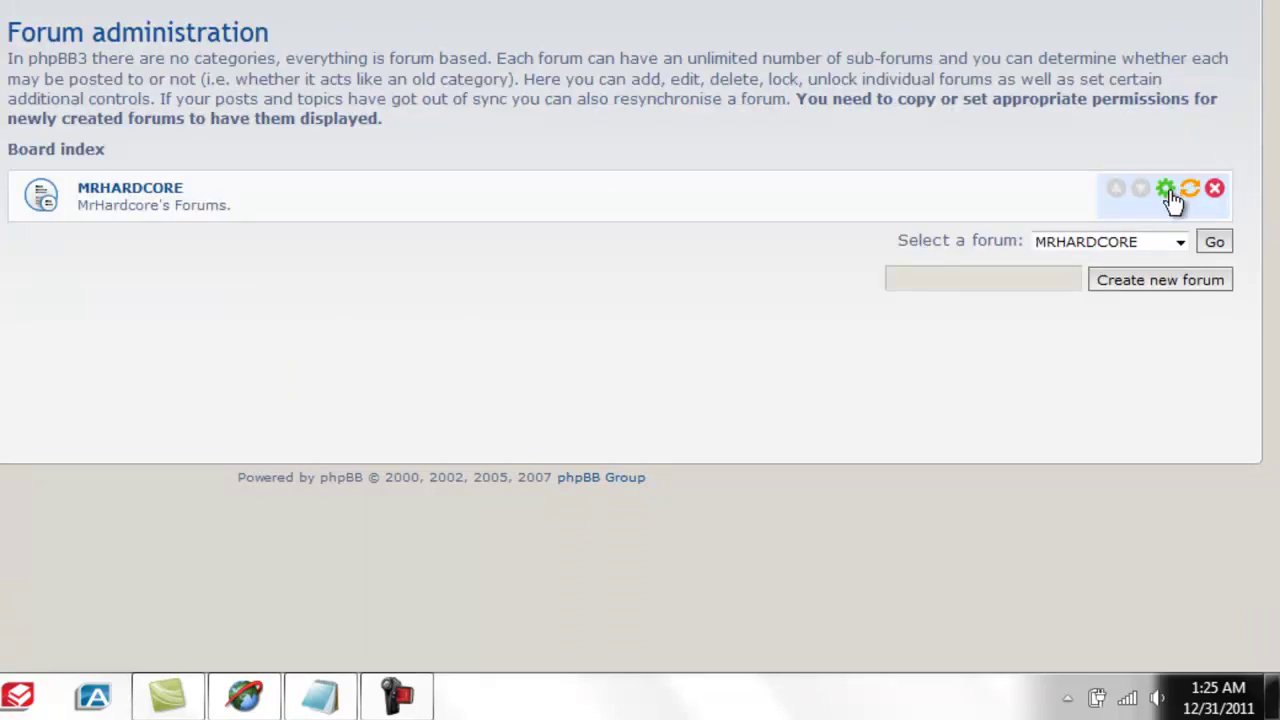
Replace the name of 'Your first forum' under MRHARDCORE with 'News and Announcments'.
{"action": "left_click", "coordinate": [132, 190]}
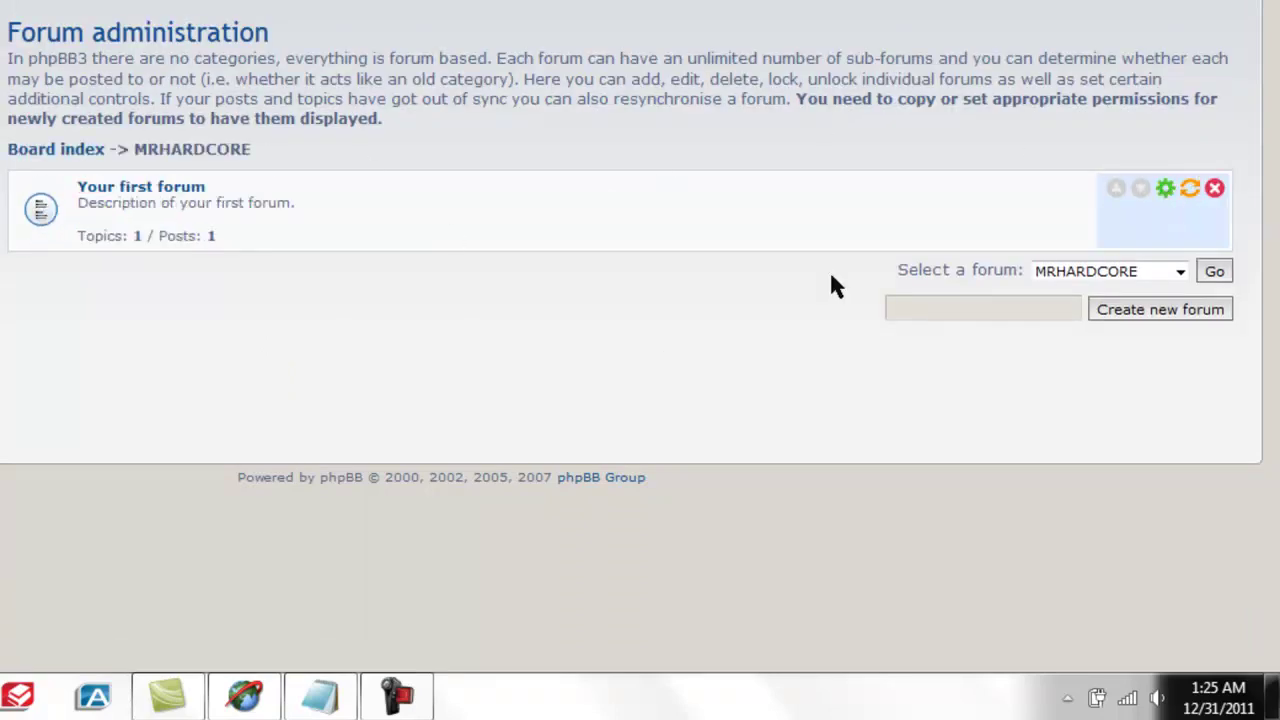
{"action": "left_click", "coordinate": [1166, 189]}
{"action": "left_click_drag", "start_coordinate": [666, 206], "coordinate": [266, 191]}
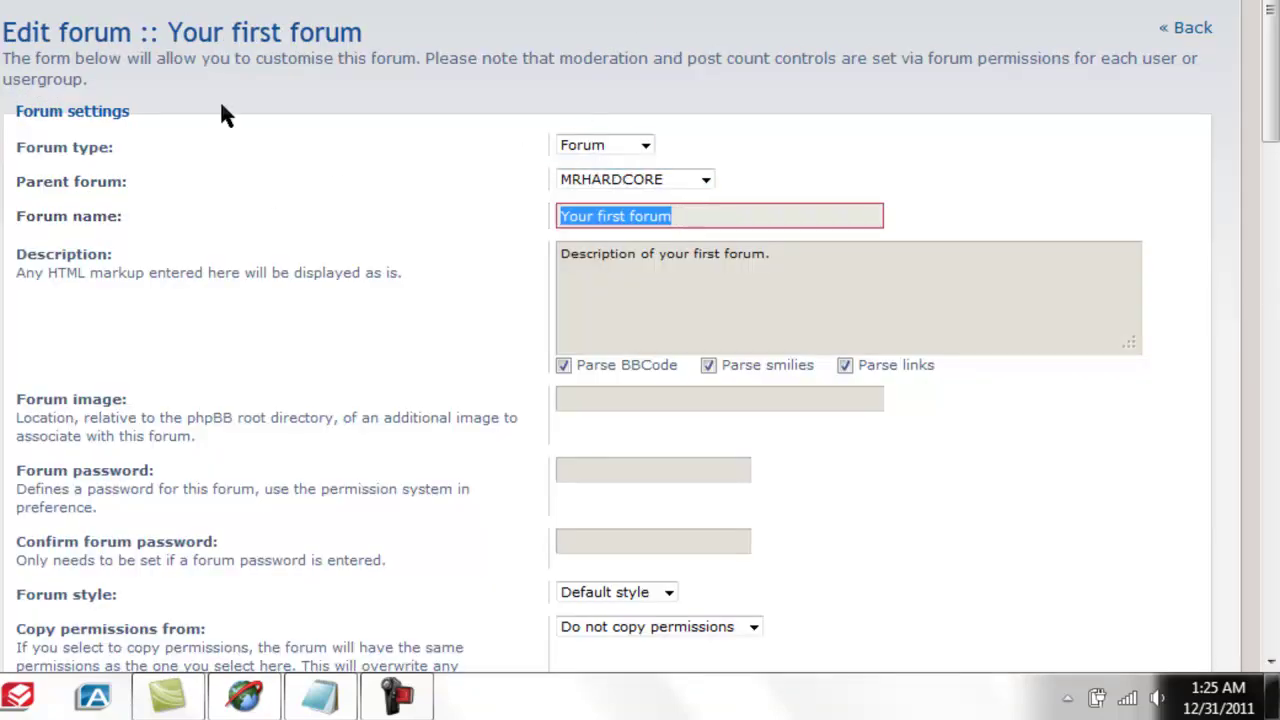
{"action": "key", "text": "BackSpace"}
{"action": "type", "text": "Anno"}
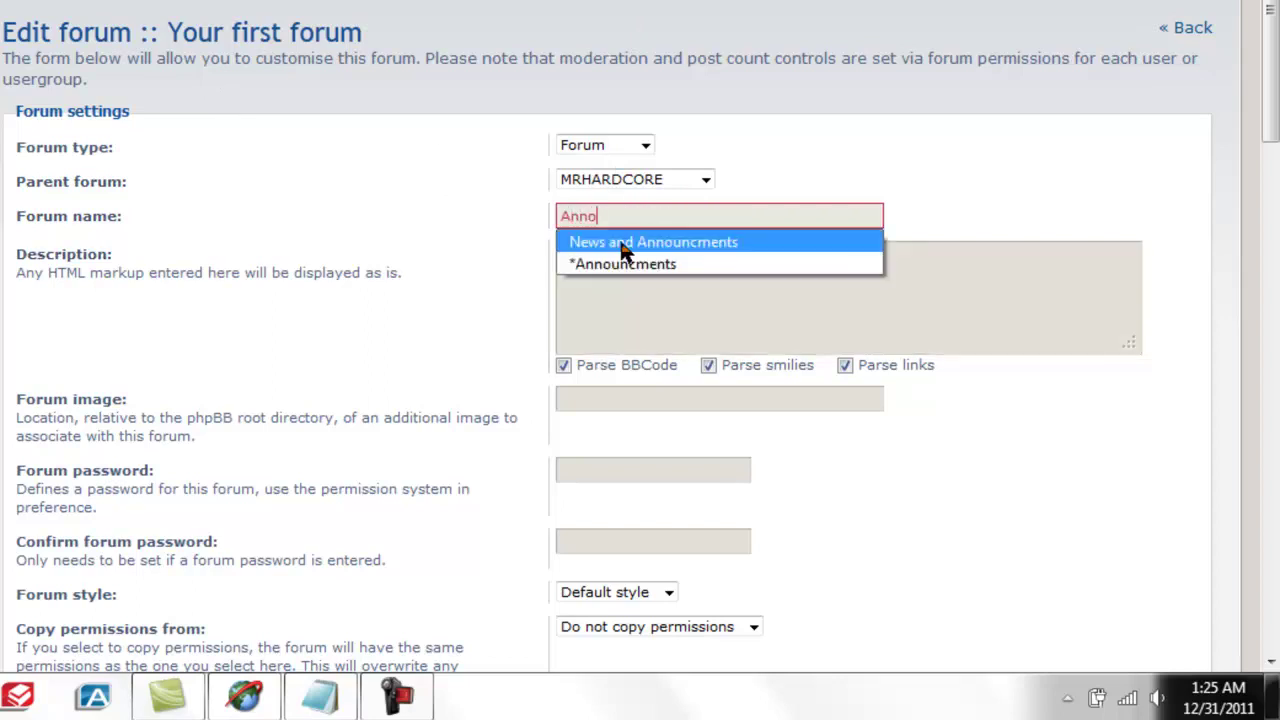
{"action": "left_click", "coordinate": [621, 247]}
Set the forum description to 'View and Discuss the News and Announcements here!', correcting its spelling.
{"action": "left_click_drag", "start_coordinate": [620, 303], "coordinate": [517, 280]}
{"action": "key", "text": "BackSpace"}
{"action": "type", "text": "View and "}
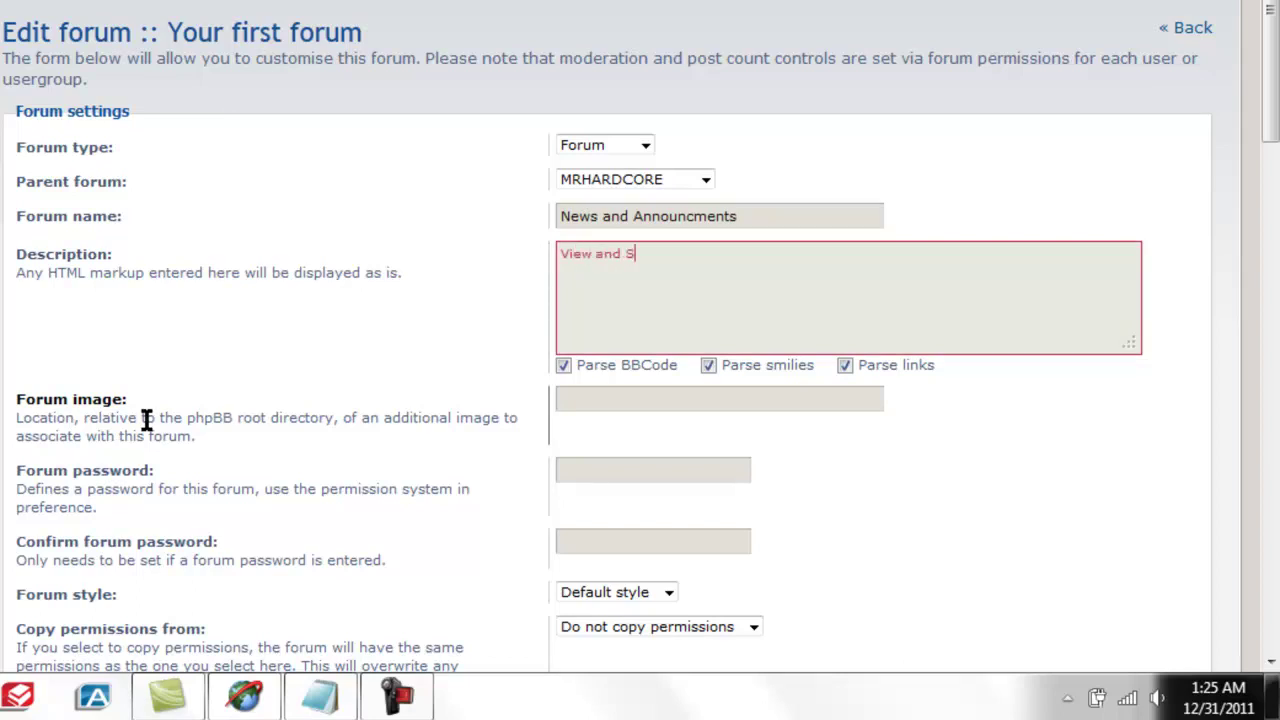
{"action": "type", "text": "Discuss the News and Announcments "}
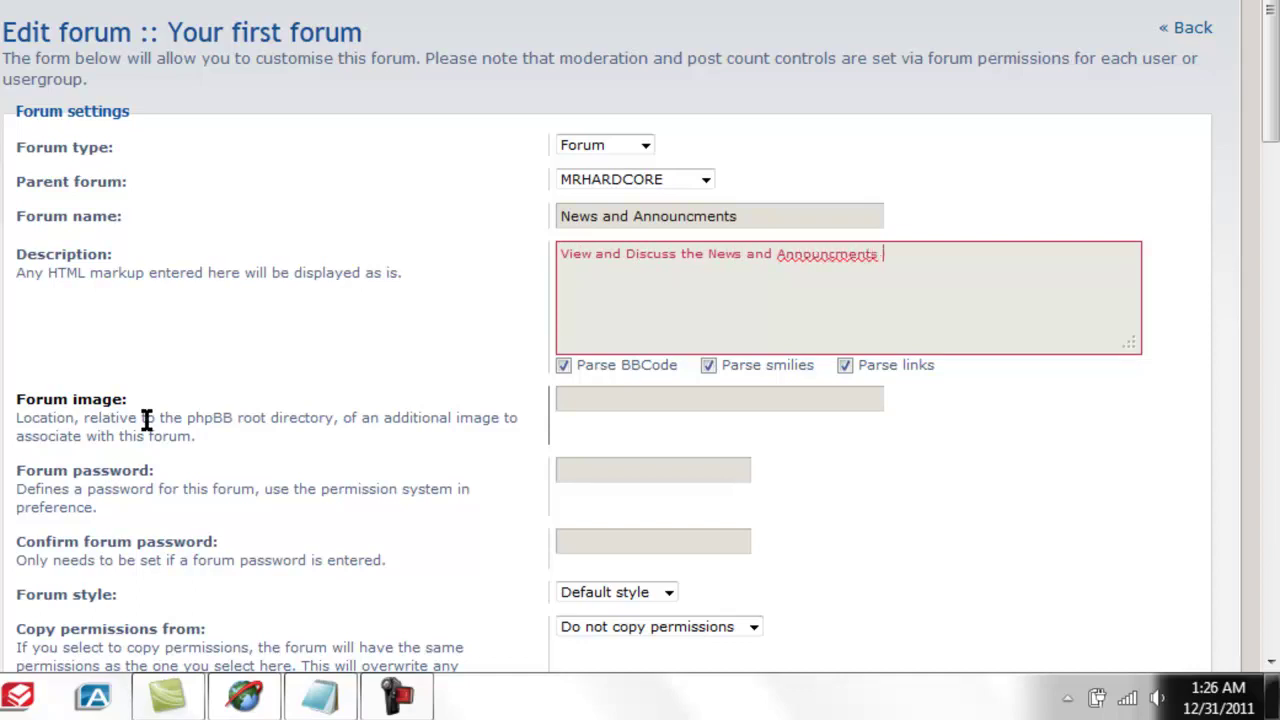
{"action": "type", "text": "here!"}
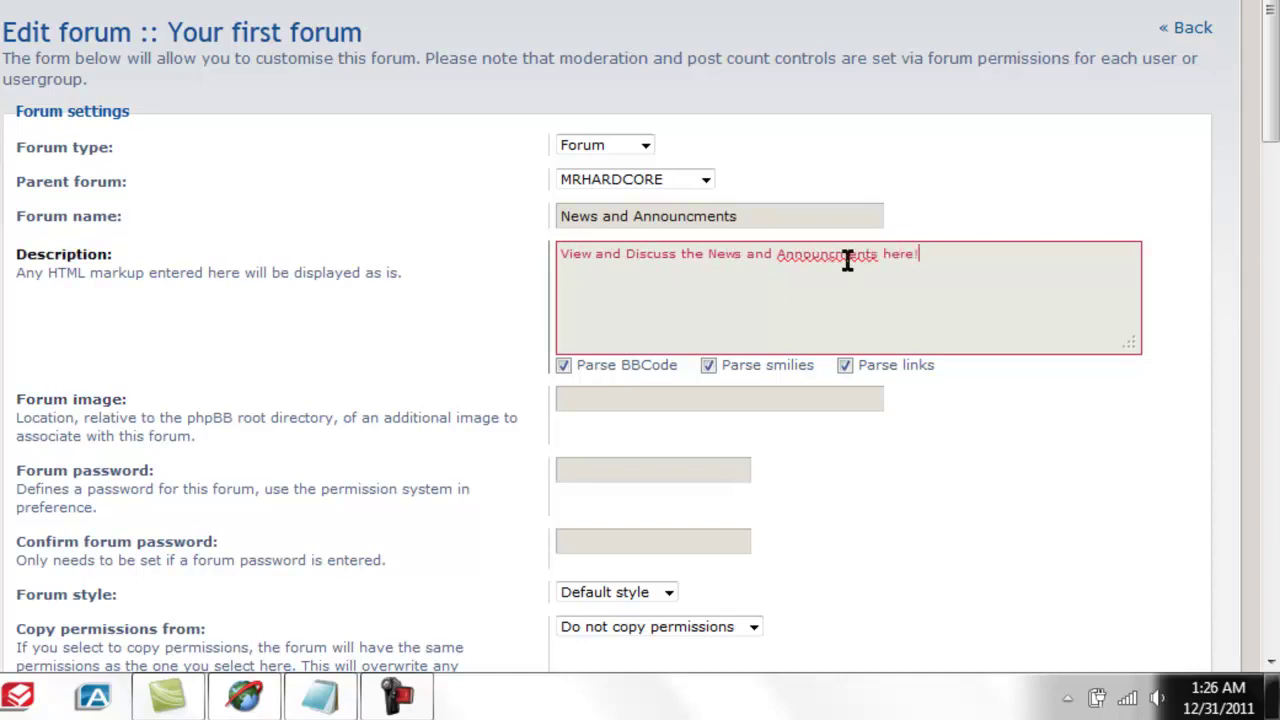
{"action": "right_click", "coordinate": [849, 254]}
{"action": "left_click", "coordinate": [947, 269]}
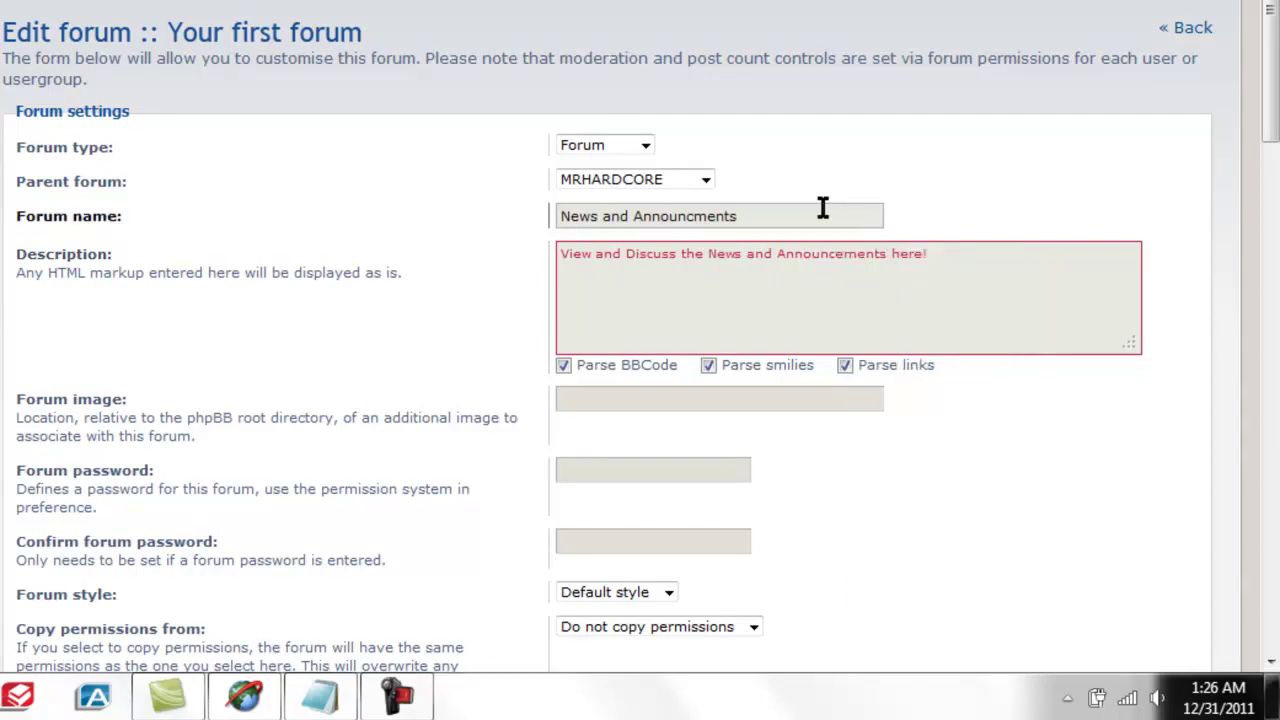
Fix the forum name to 'News and Announcements', submit, and go back to the forum list.
{"action": "left_click", "coordinate": [703, 217]}
{"action": "type", "text": "e"}
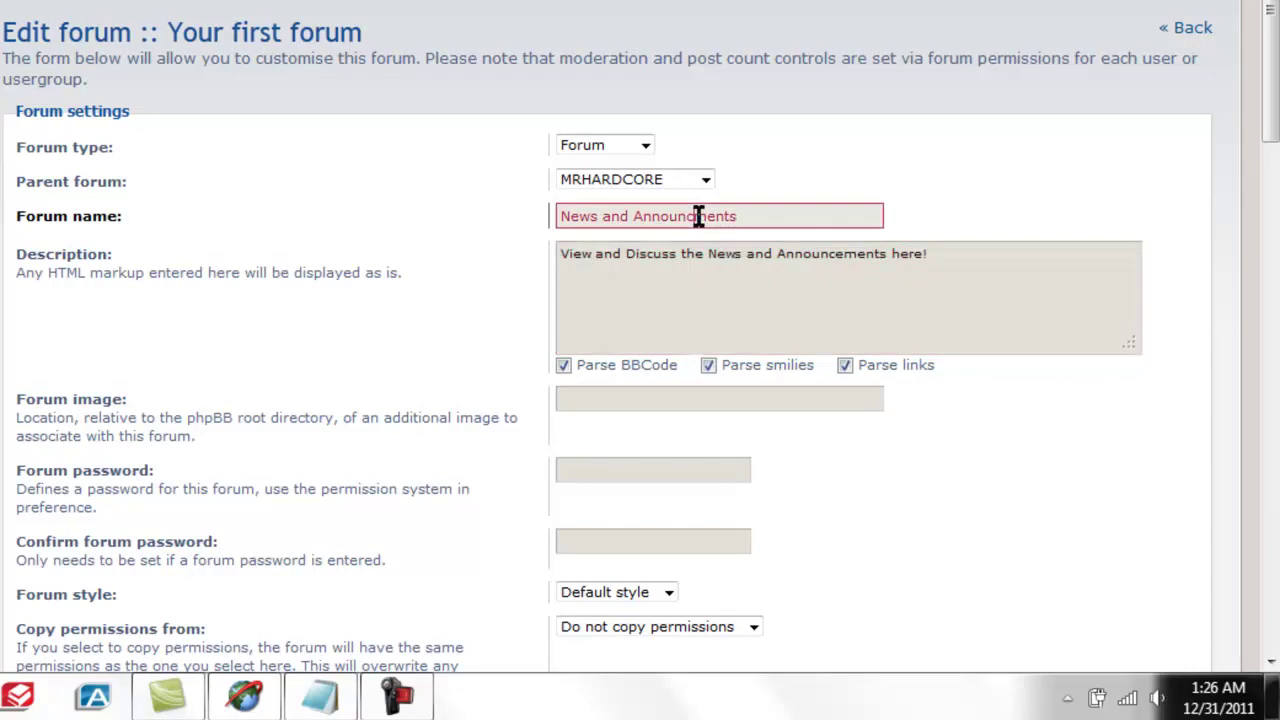
{"action": "left_click", "coordinate": [760, 256]}
{"action": "left_click", "coordinate": [817, 399]}
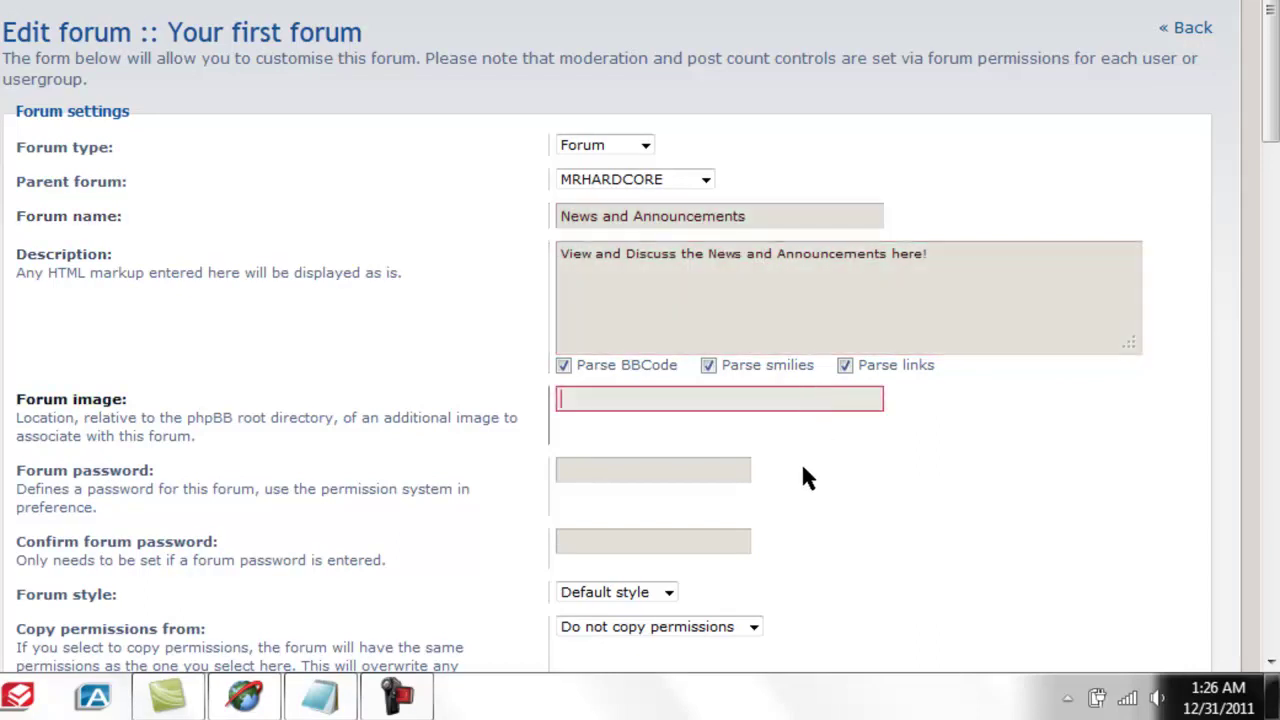
{"action": "scroll", "coordinate": [640, 332], "scroll_direction": "down", "scroll_amount": 15}
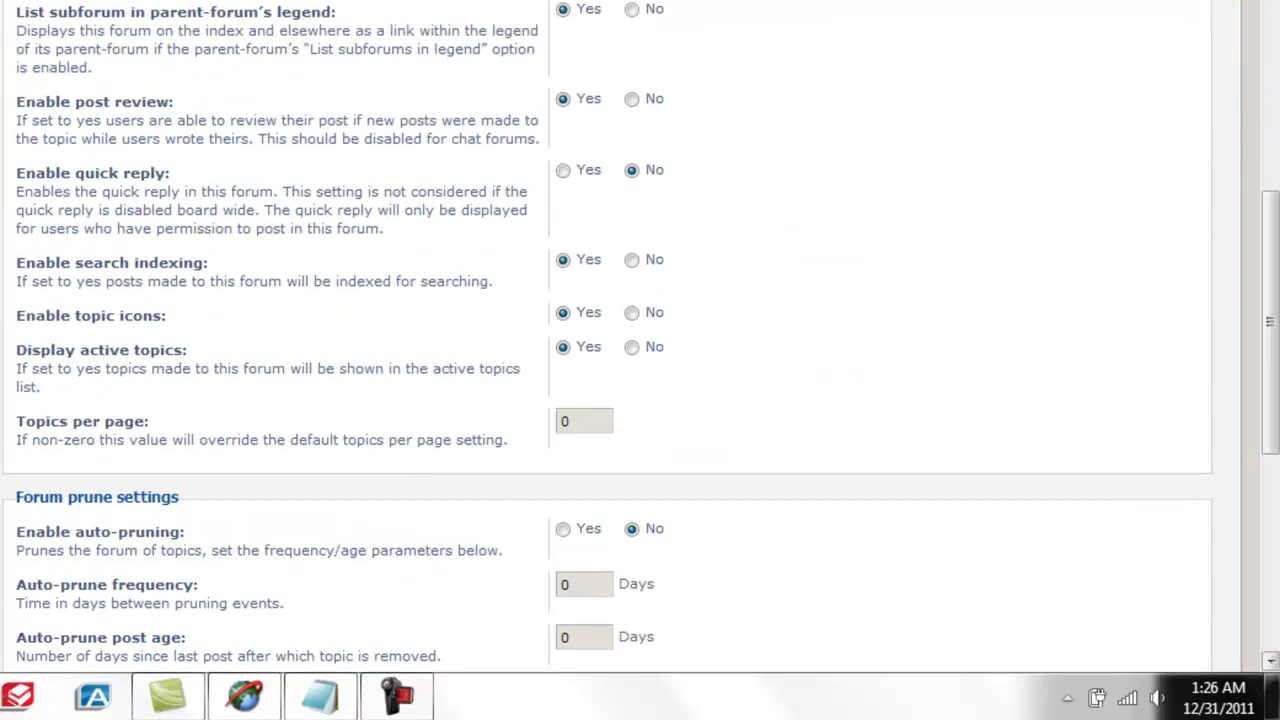
{"action": "scroll", "coordinate": [1268, 450], "scroll_direction": "down", "scroll_amount": 3}
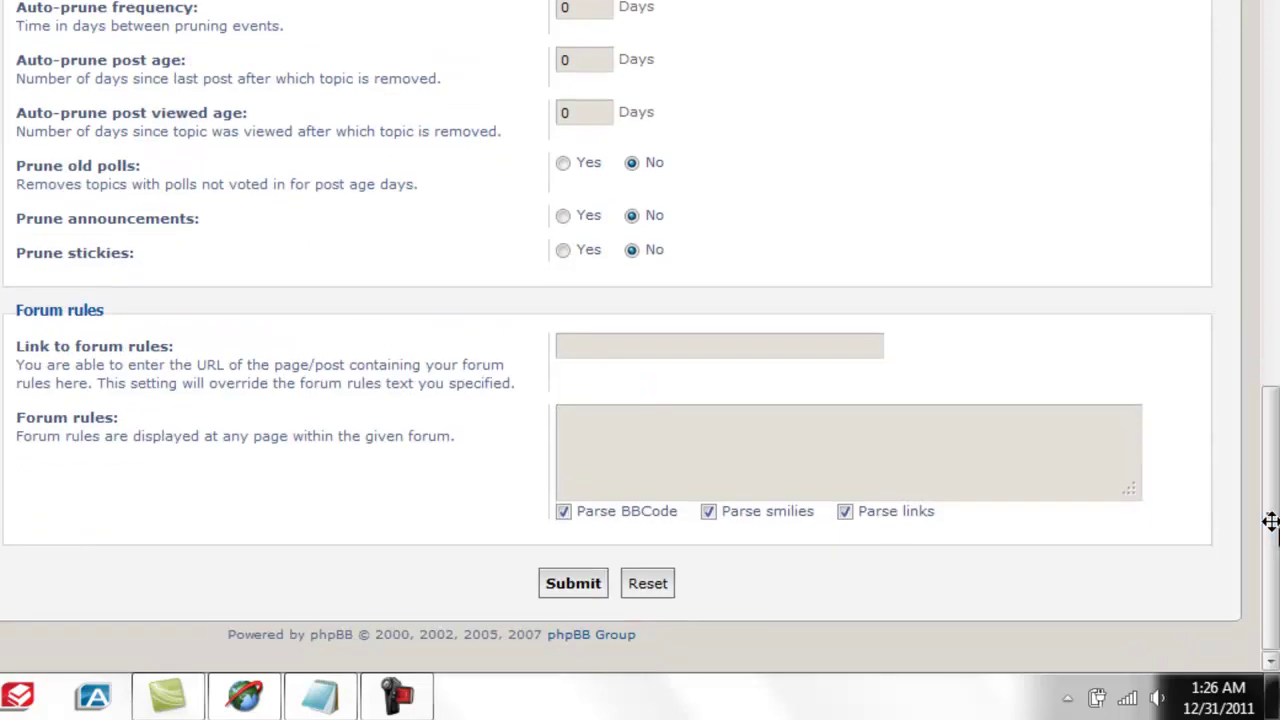
{"action": "left_click", "coordinate": [572, 586]}
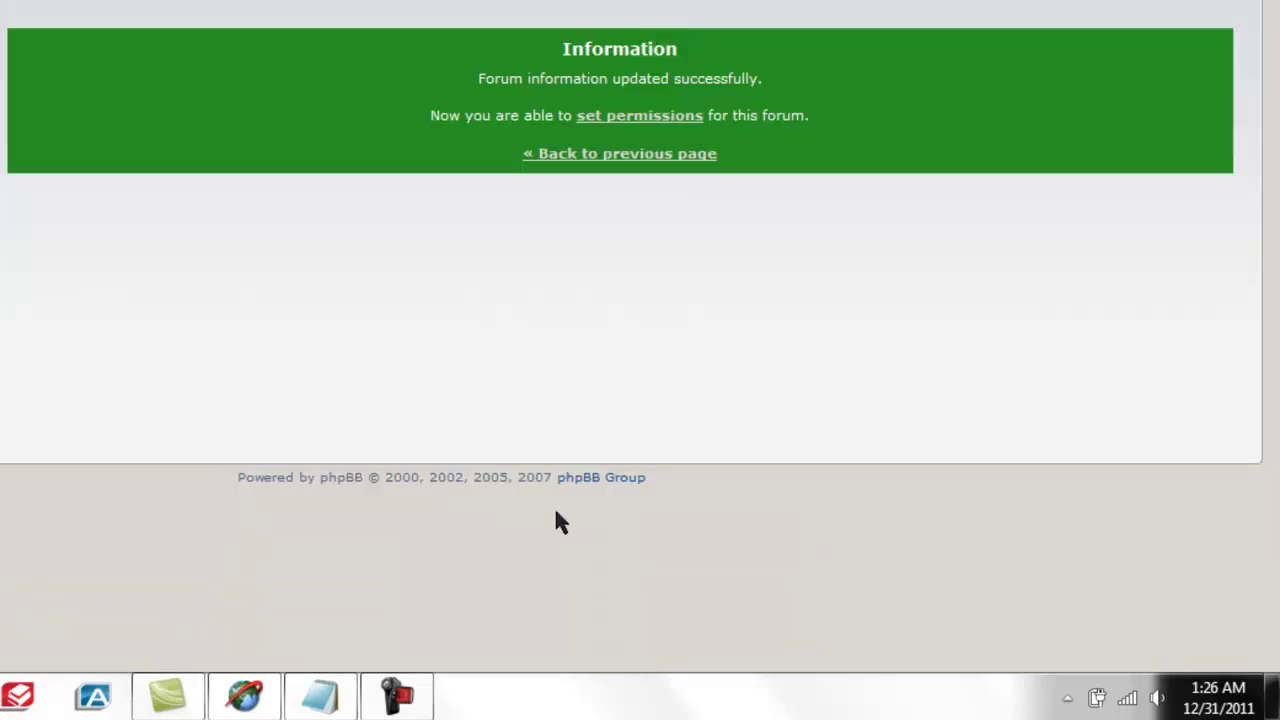
{"action": "left_click", "coordinate": [660, 154]}
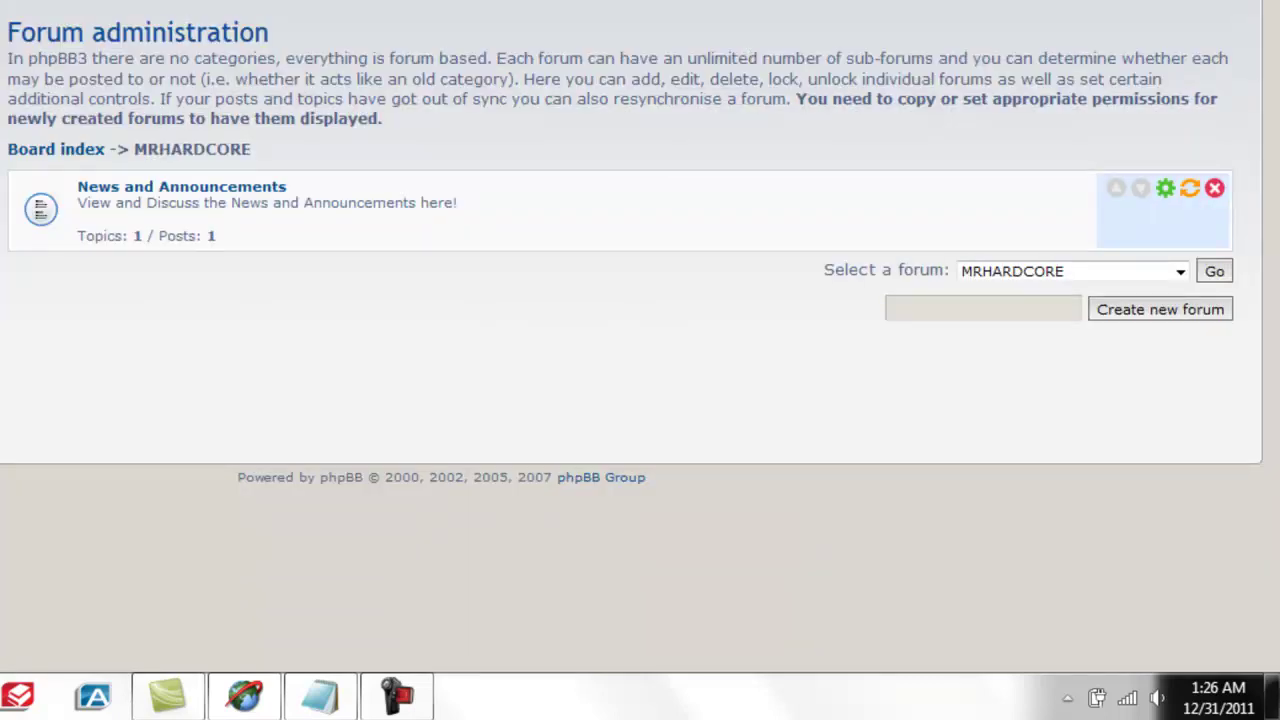
Reload the live board, view News and Announcements and its 'Welcome to phpBB3' topic, then go to login.
{"action": "left_click", "coordinate": [255, 188]}
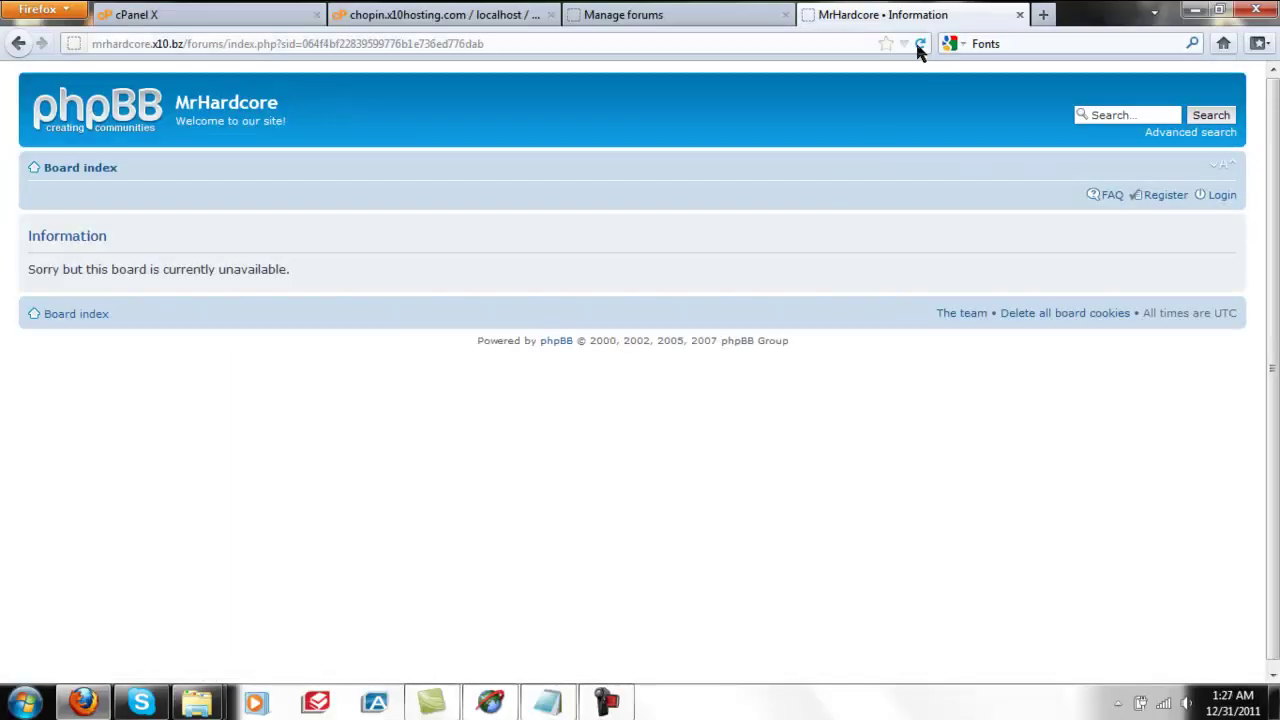
{"action": "left_click", "coordinate": [920, 44]}
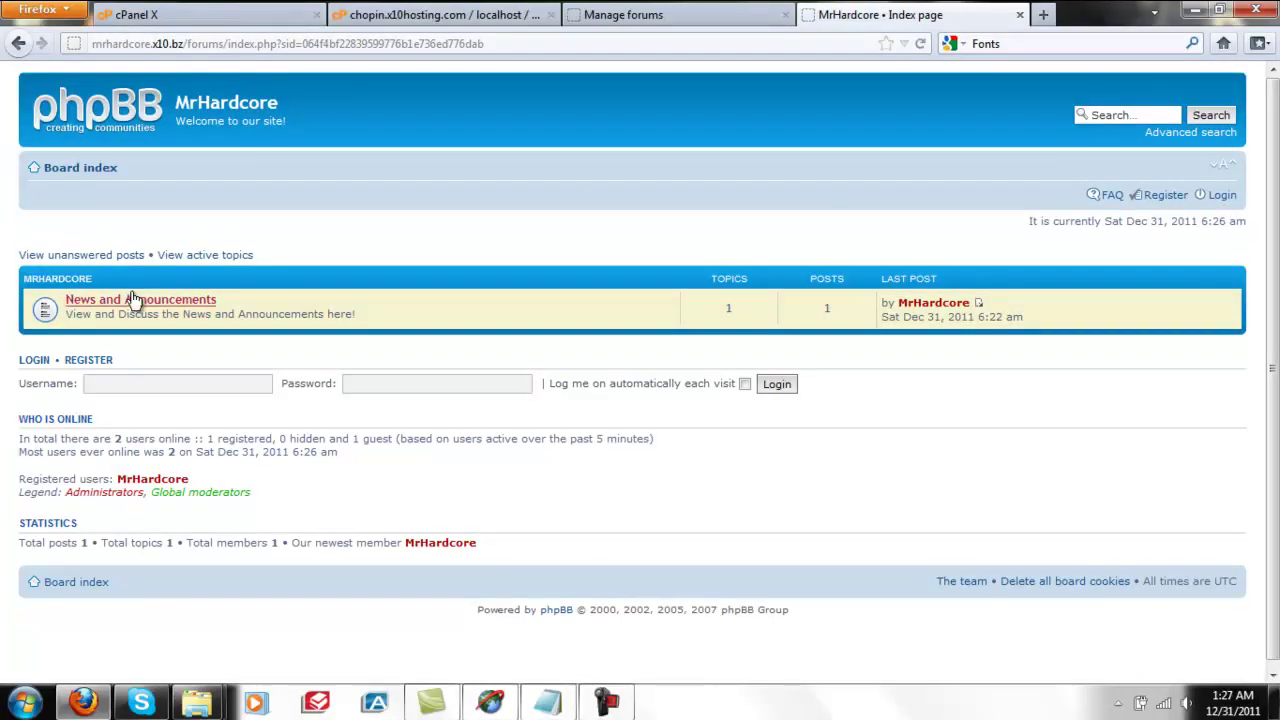
{"action": "left_click", "coordinate": [167, 303]}
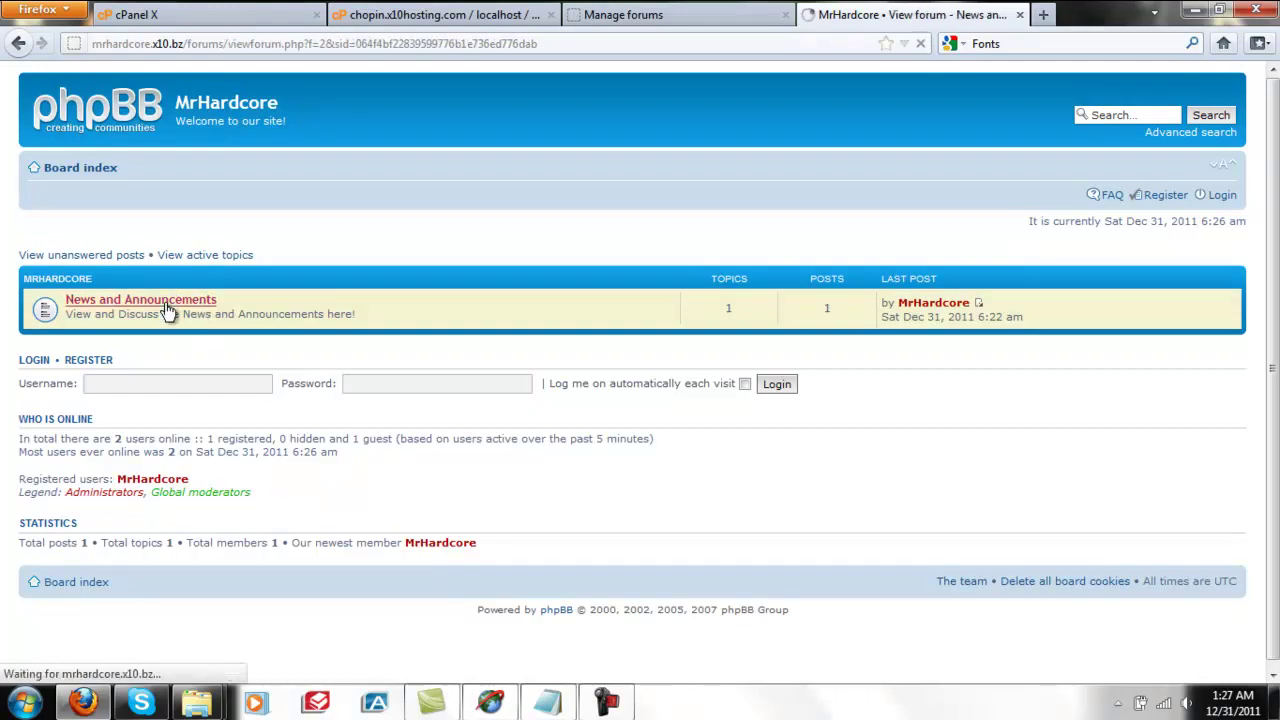
{"action": "left_click", "coordinate": [127, 318]}
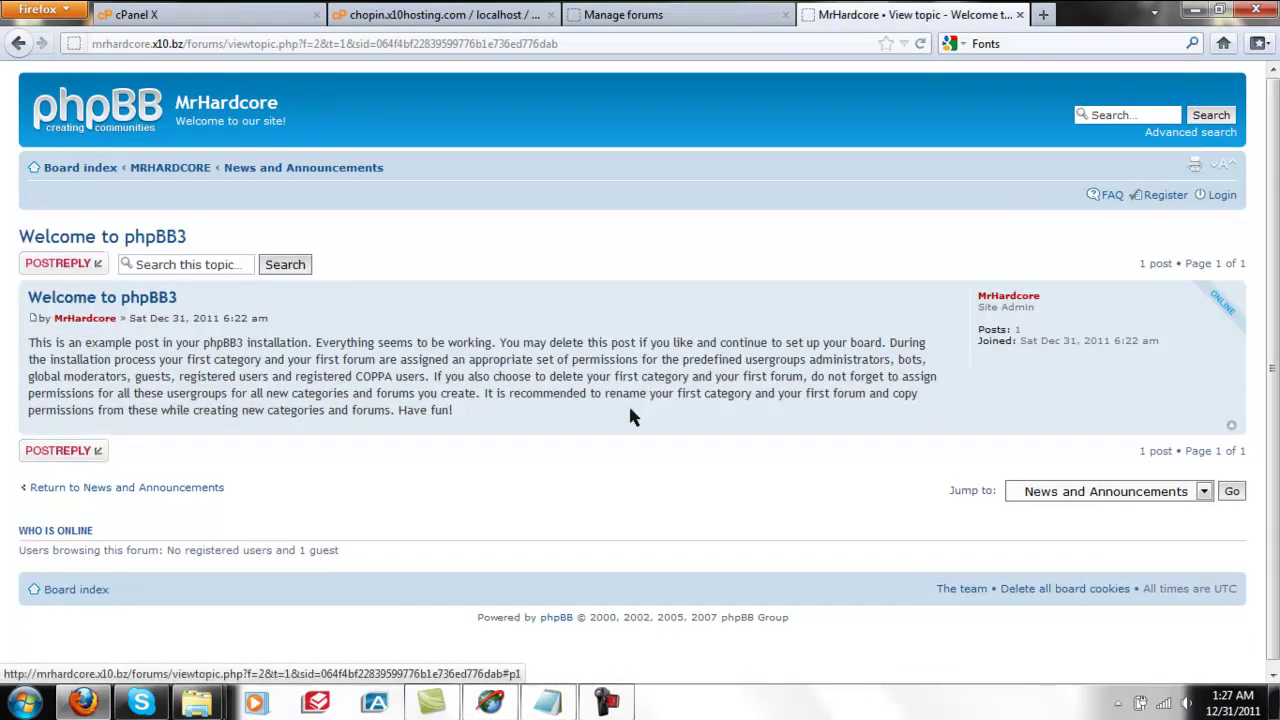
{"action": "left_click", "coordinate": [1232, 196]}
Log in with the administrator username and password, then return to the board index.
{"action": "left_click", "coordinate": [323, 302]}
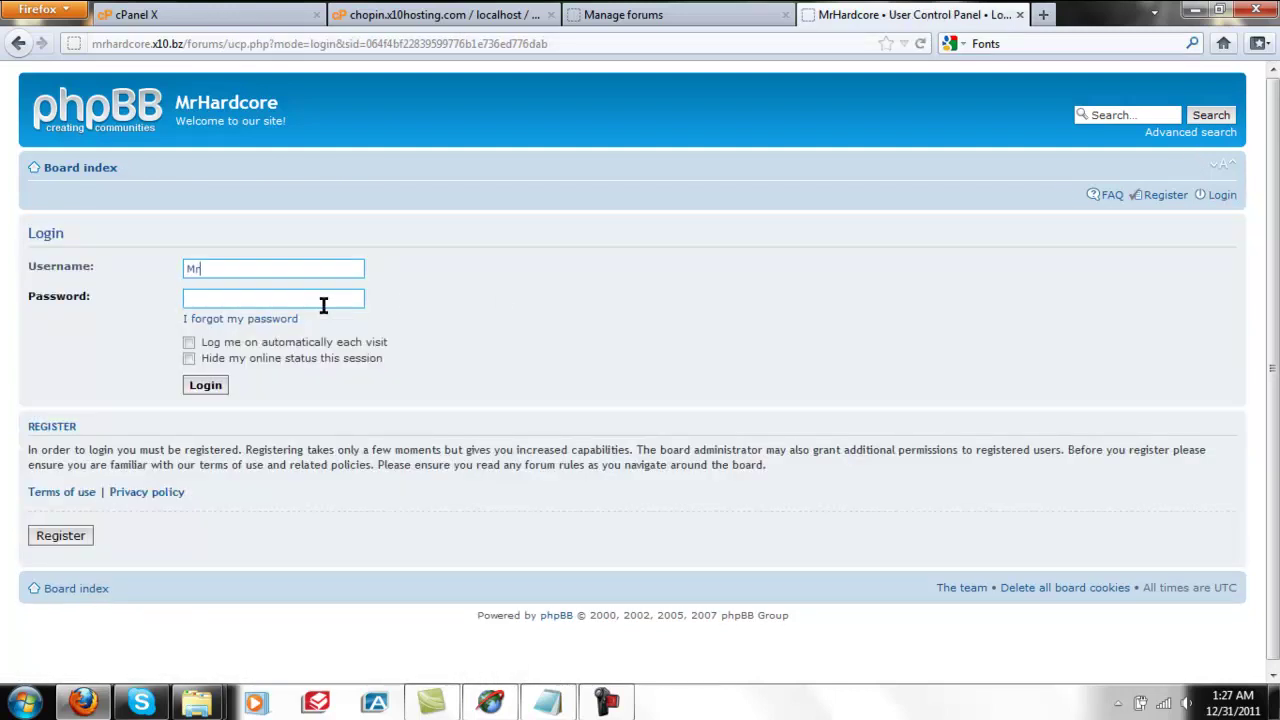
{"action": "left_click", "coordinate": [323, 302]}
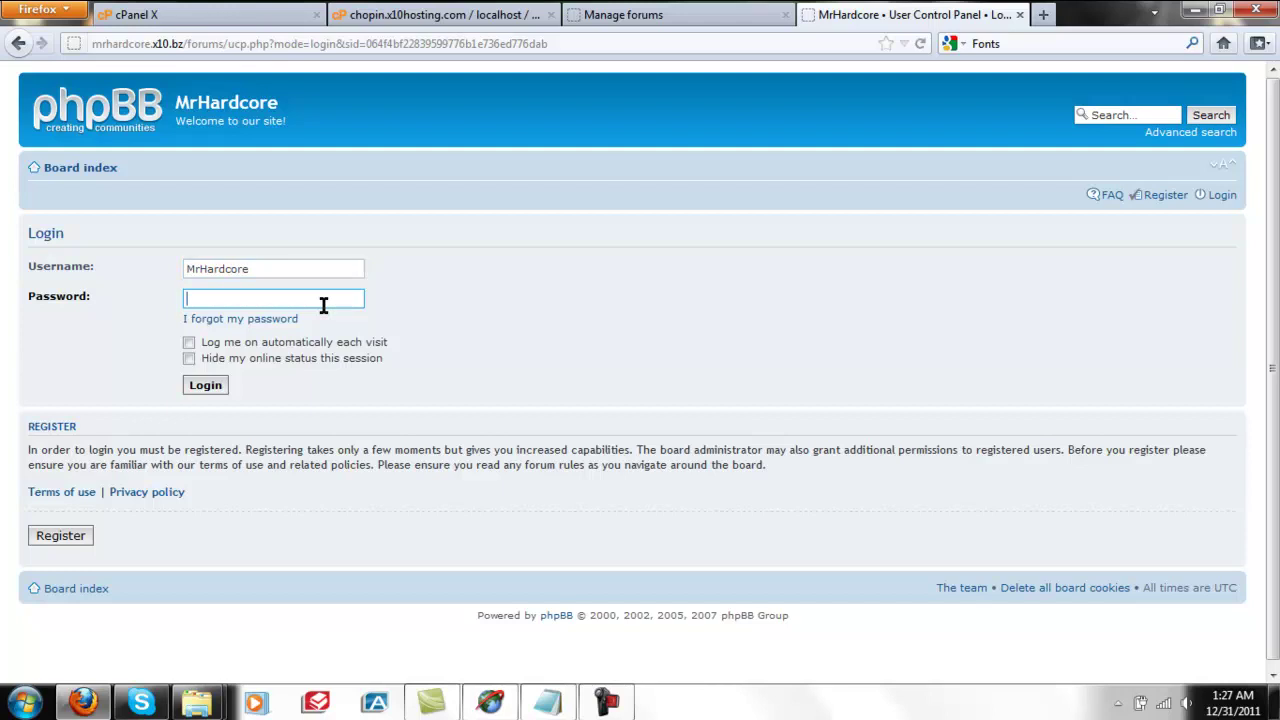
{"action": "key", "text": "Return"}
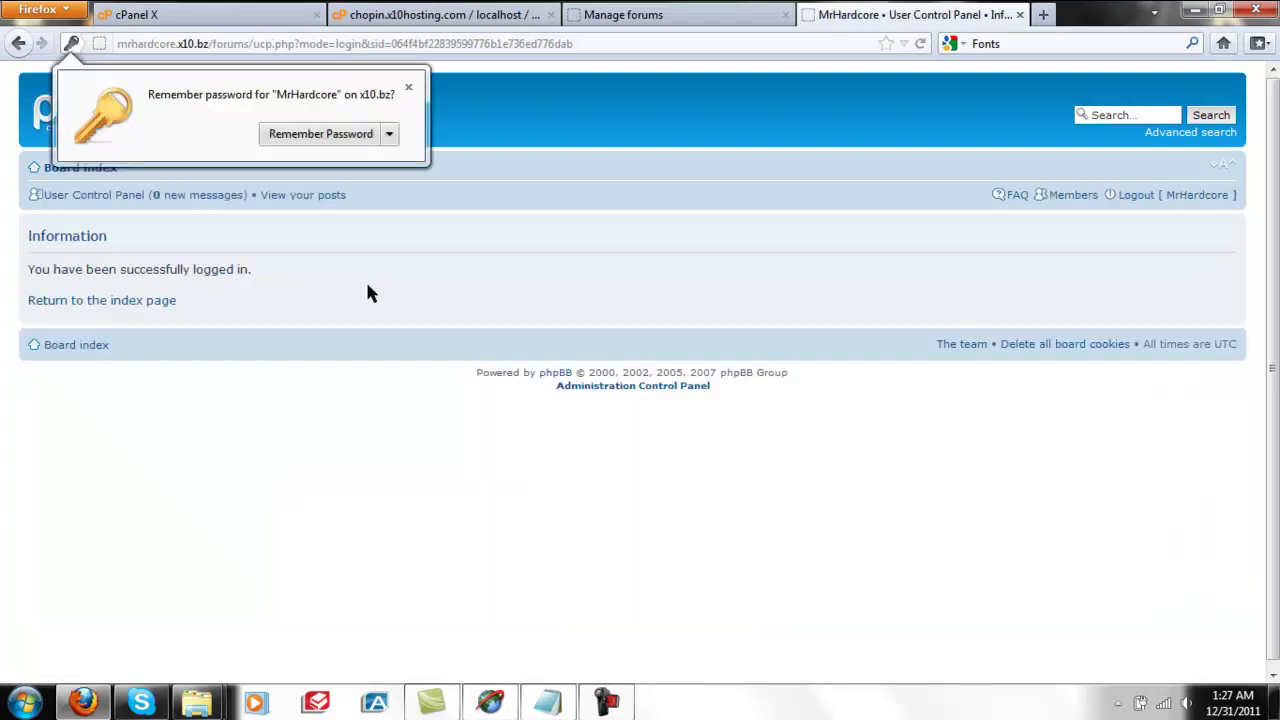
{"action": "left_click", "coordinate": [151, 306]}
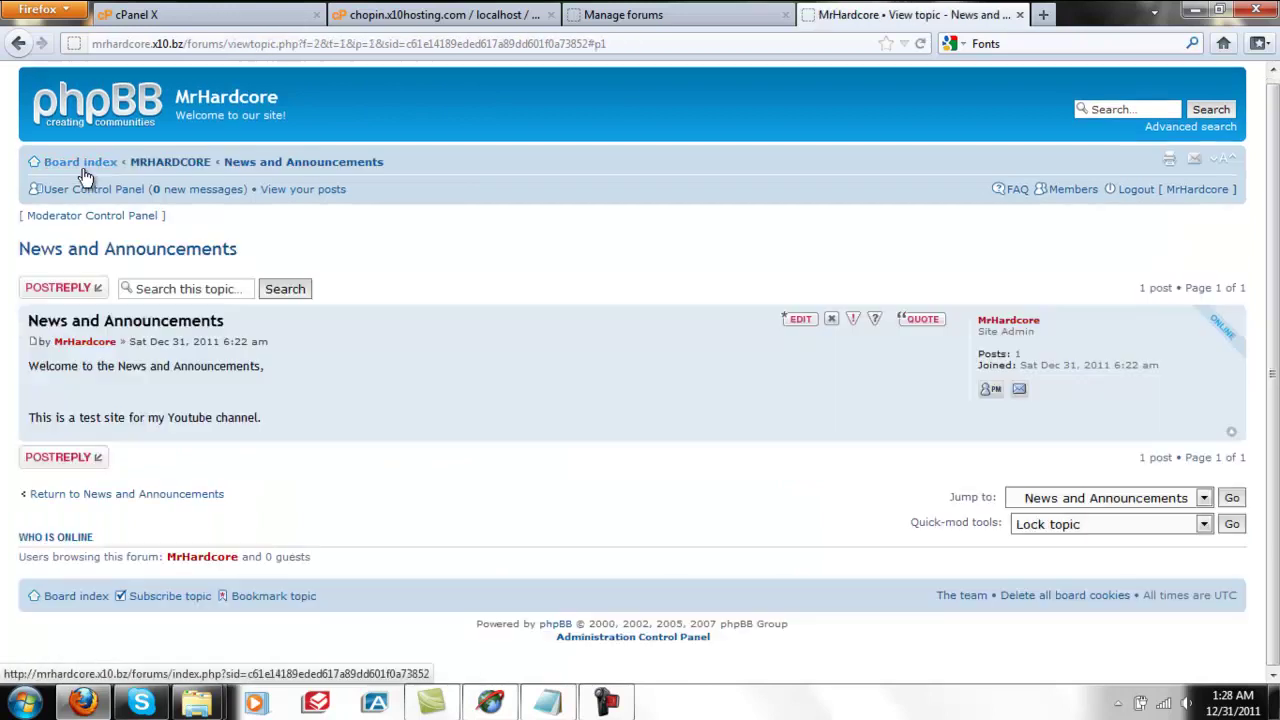
{"action": "left_click", "coordinate": [80, 168]}
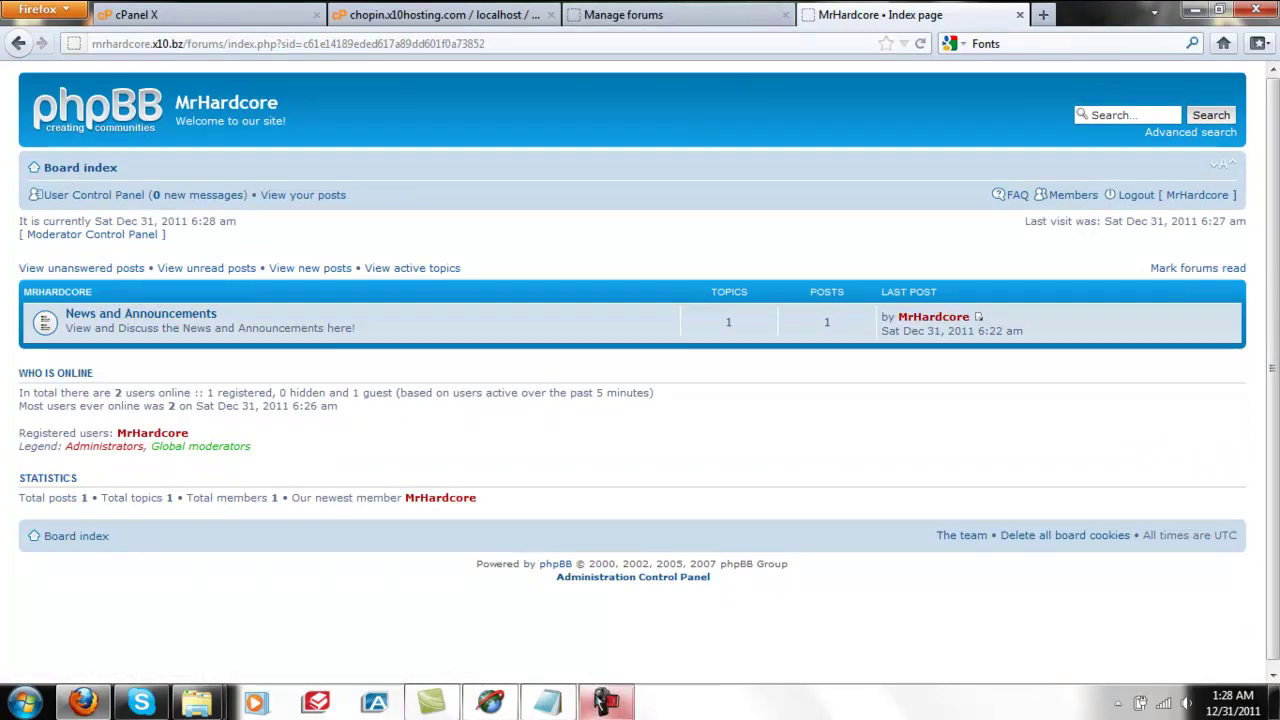
{"action": "left_click", "coordinate": [600, 701]}
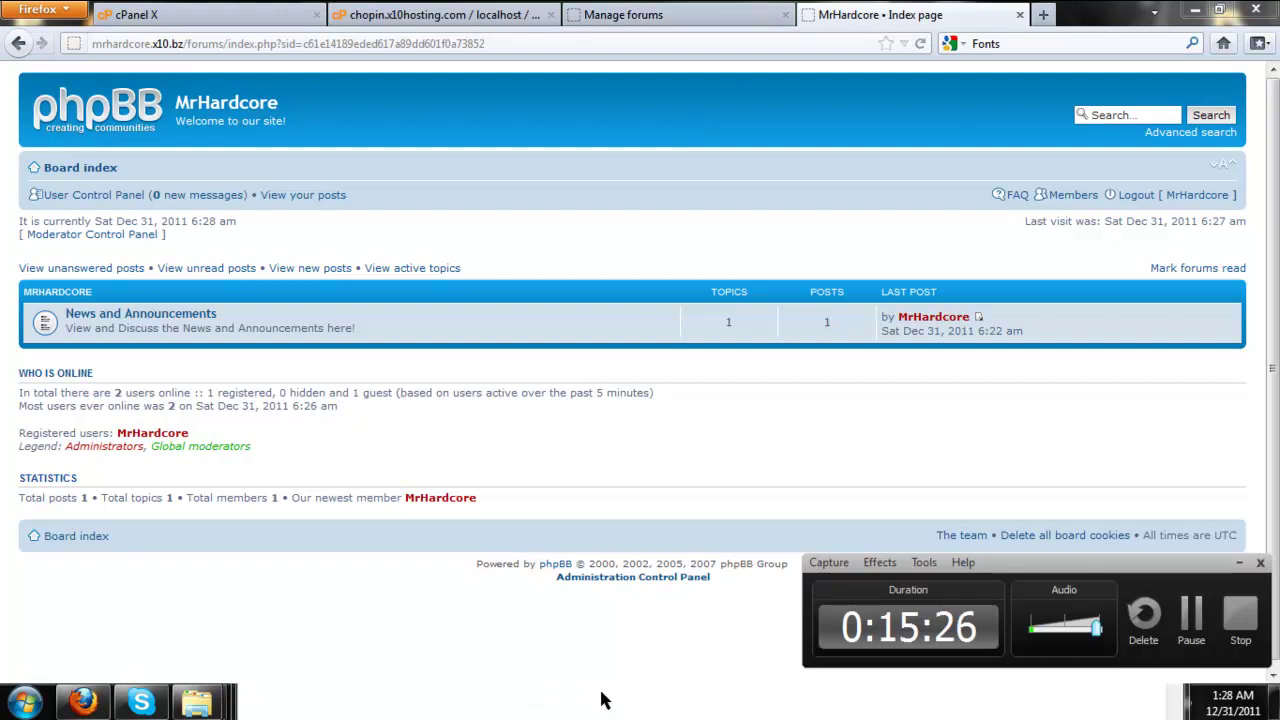
{"action": "left_click", "coordinate": [1224, 622]}
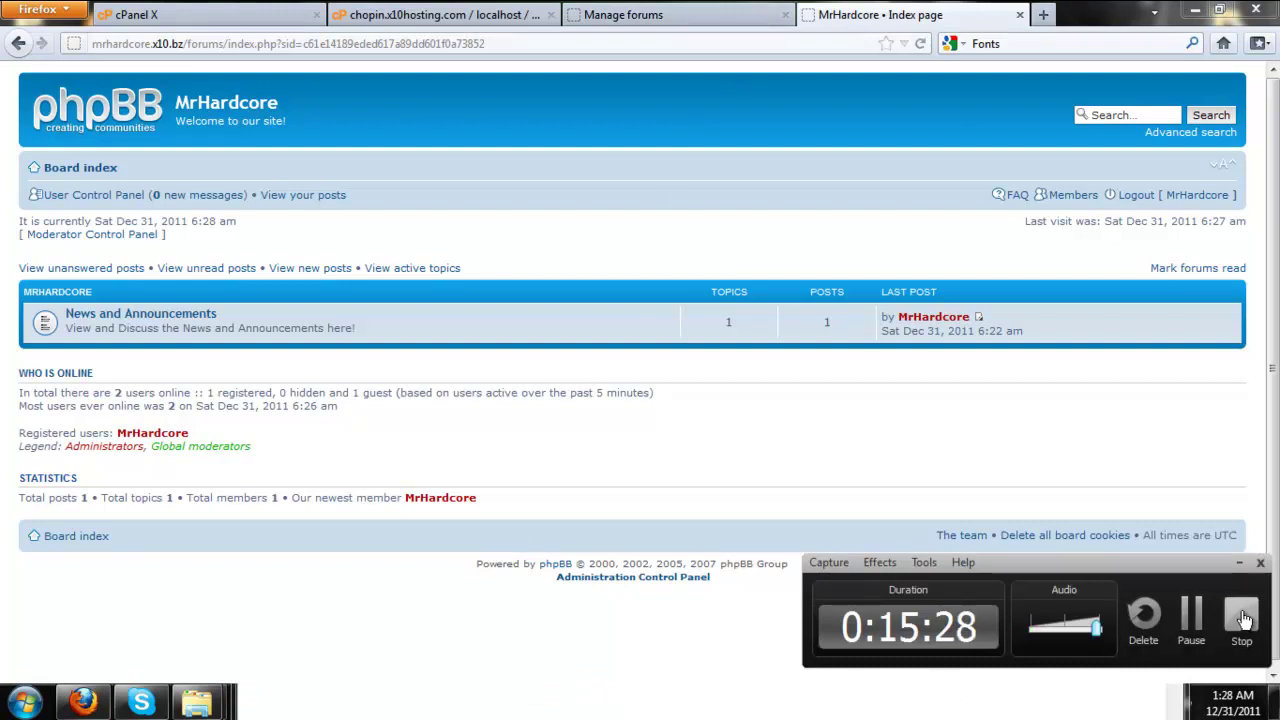